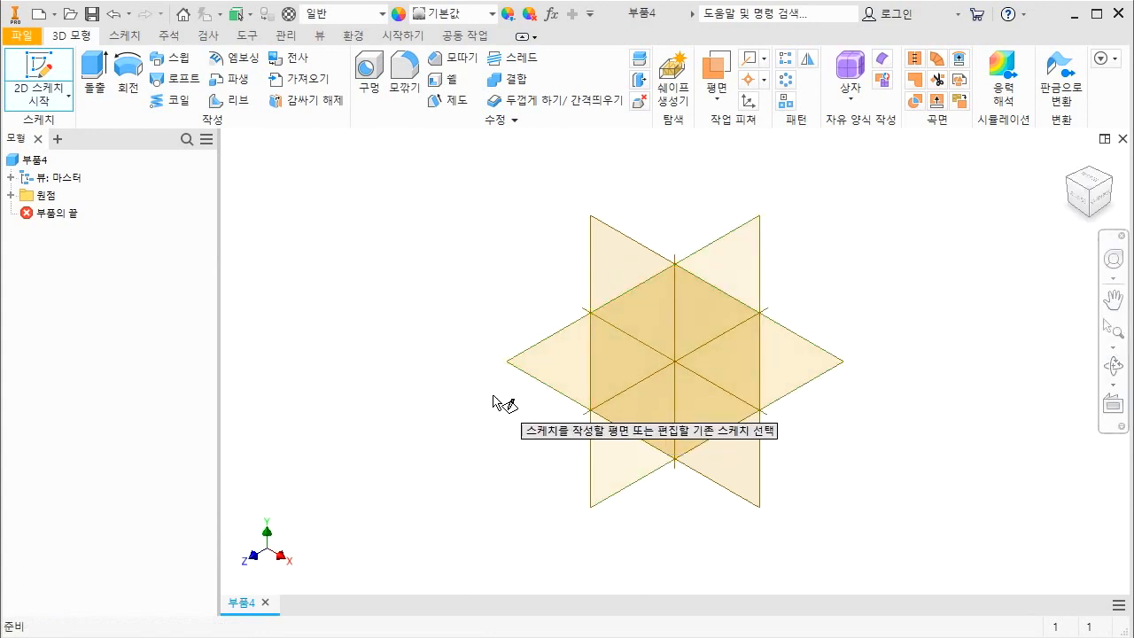
# - Start a sketch on the horizontal XZ plane and draw a centre rectangle about 22.6 by 21.5 mm centred on the origin
pyautogui.click(543, 366)
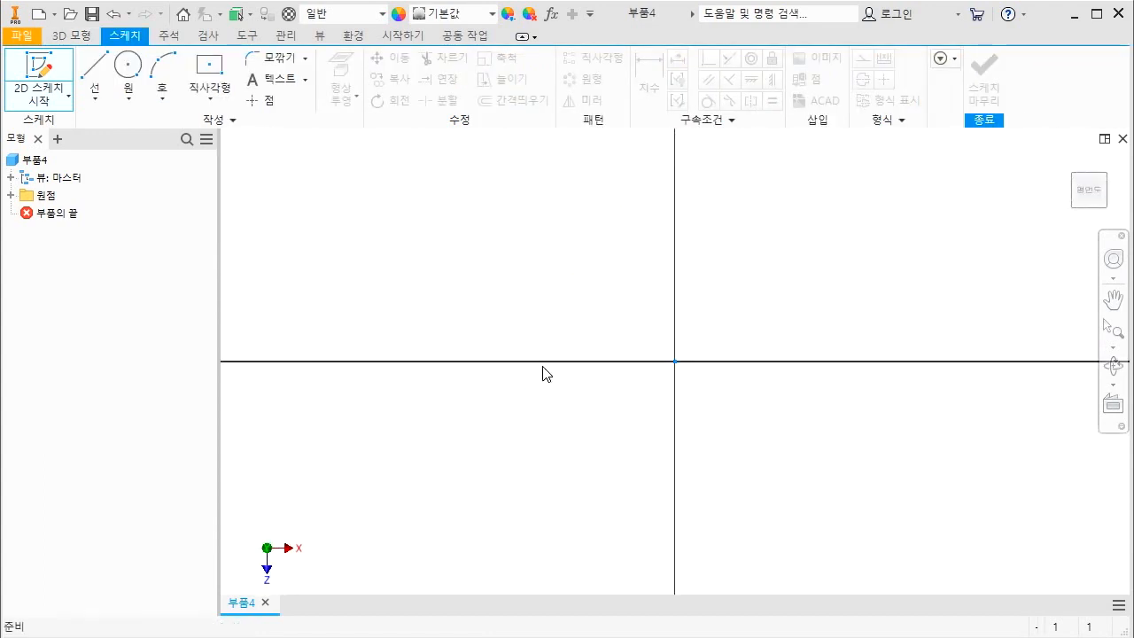
pyautogui.click(213, 103)
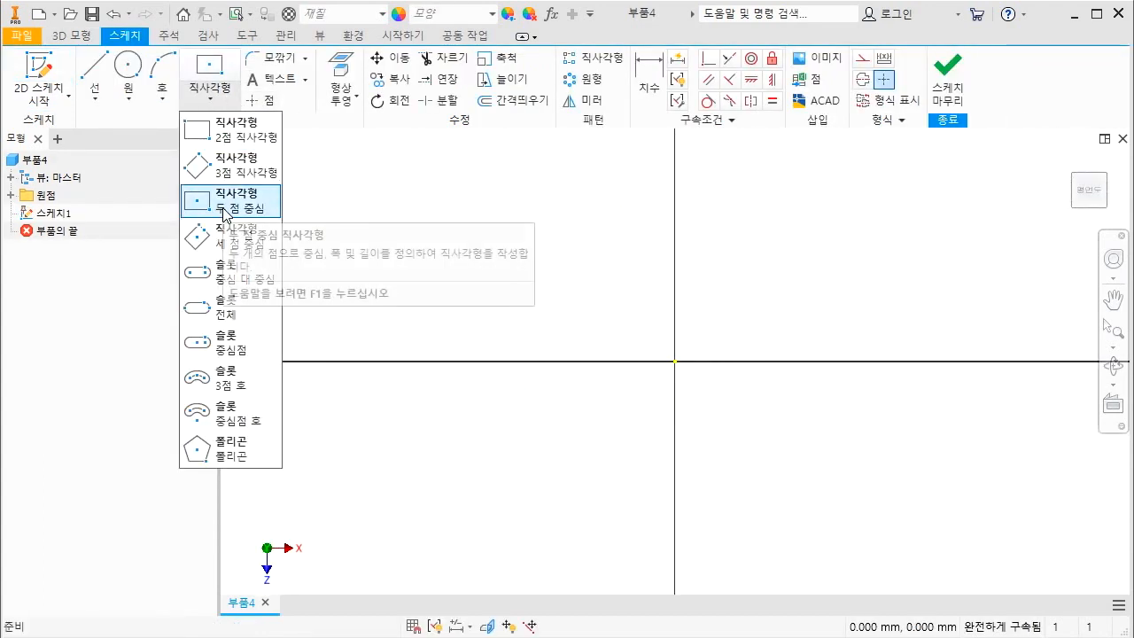
pyautogui.click(225, 211)
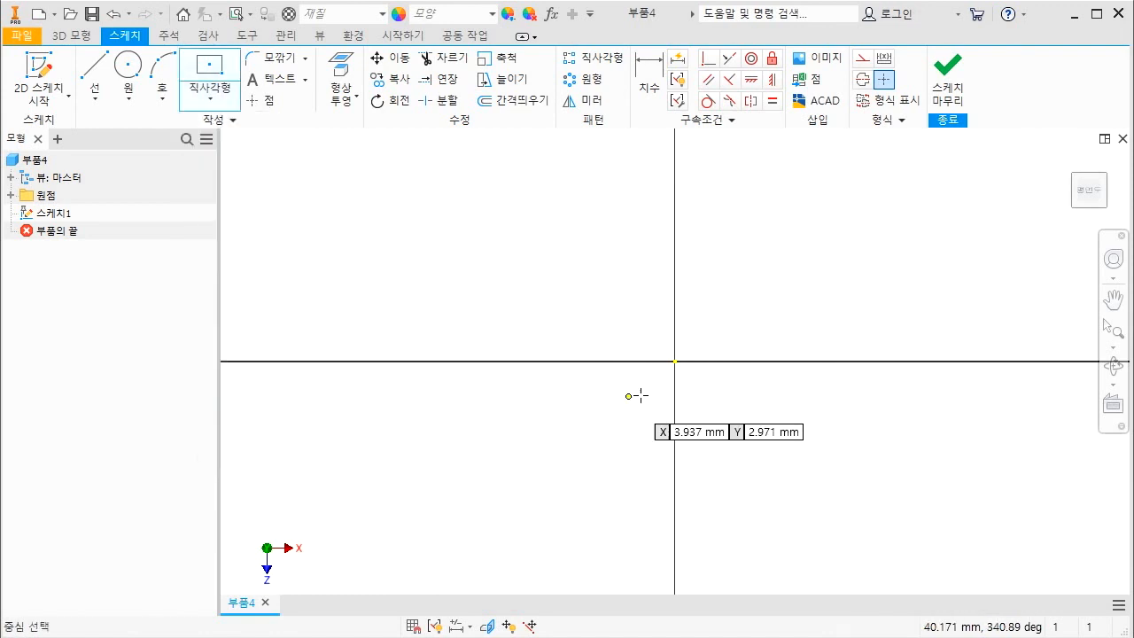
pyautogui.click(675, 361)
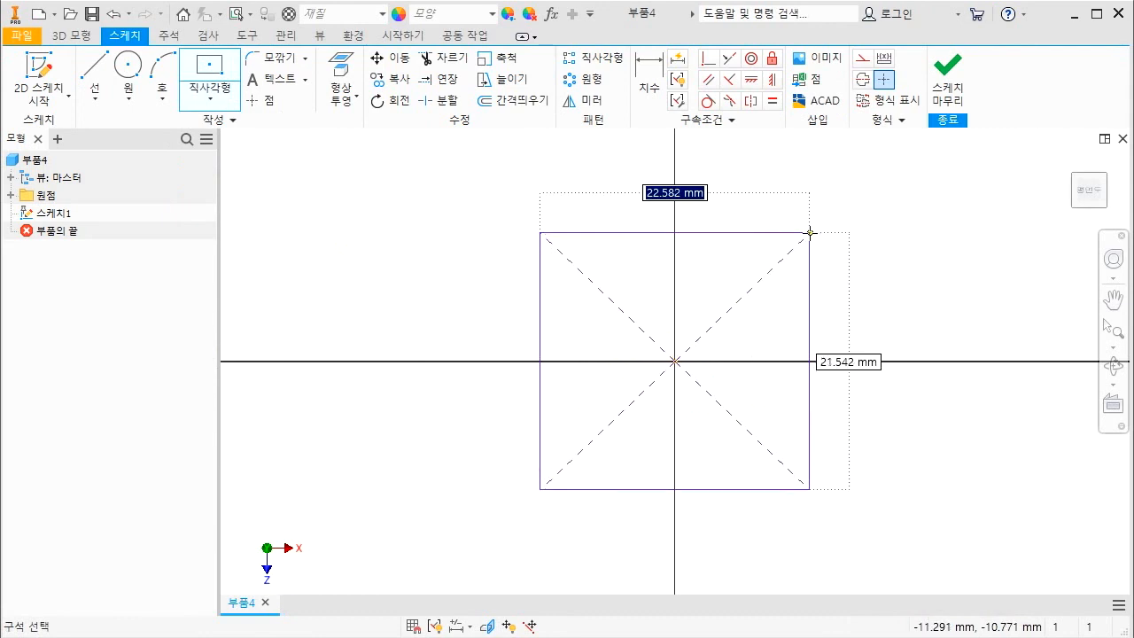
pyautogui.click(809, 234)
# - Dimension the rectangle to 100 mm along X and 80 mm along Z
pyautogui.press('d')
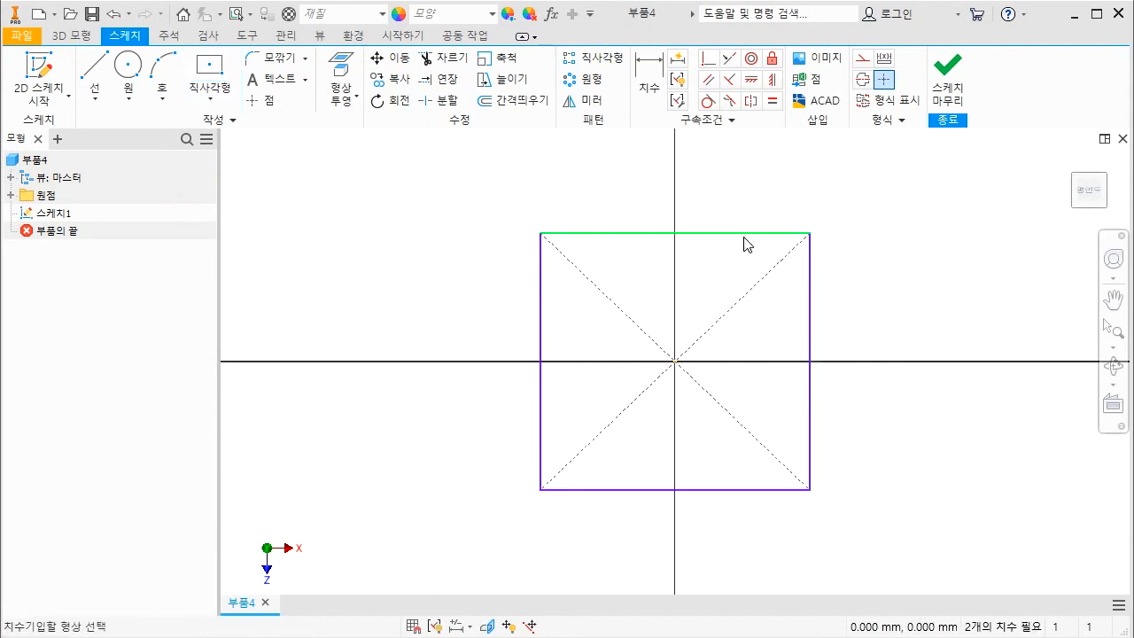
pyautogui.click(742, 234)
pyautogui.click(745, 210)
pyautogui.write('1')
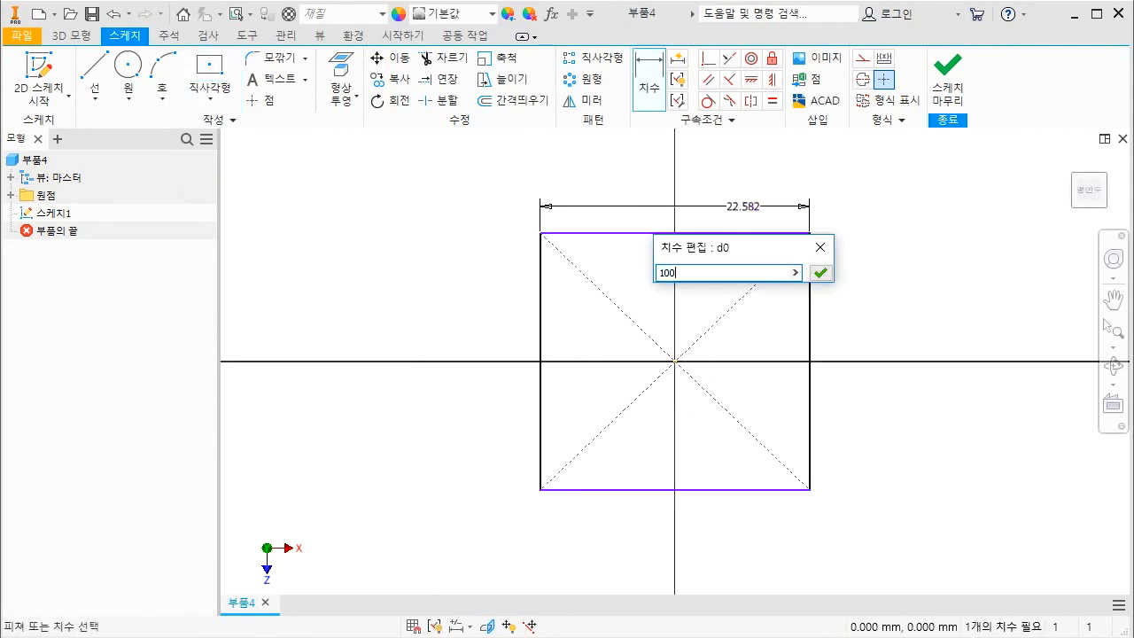
pyautogui.write('00')
pyautogui.press('Return')
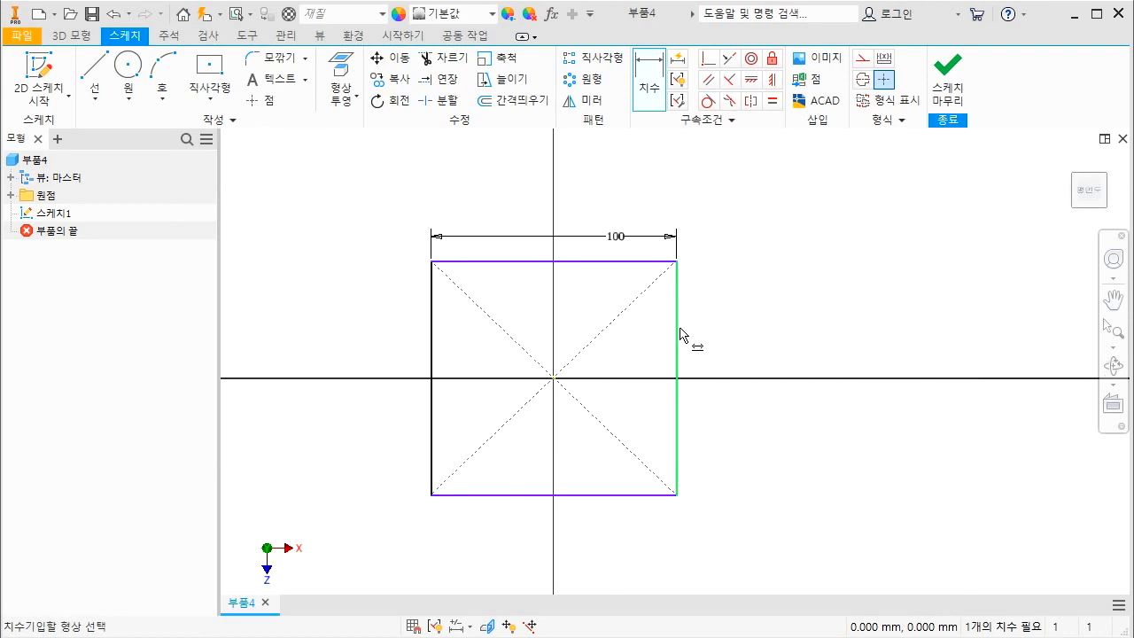
pyautogui.click(679, 335)
pyautogui.click(711, 333)
pyautogui.write('80')
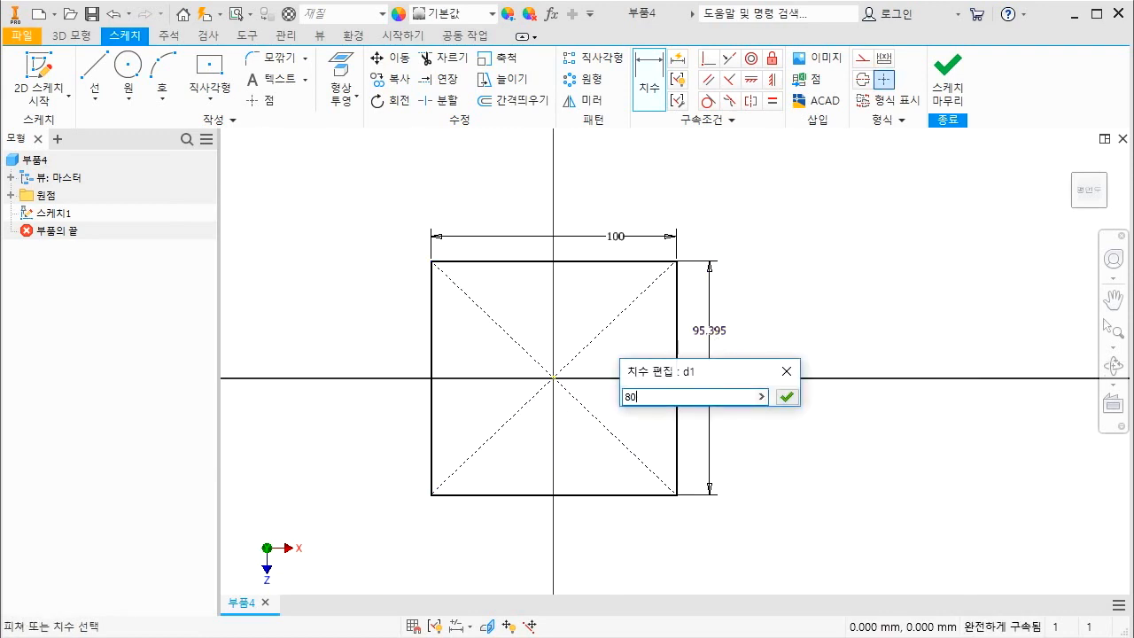
pyautogui.press('Return')
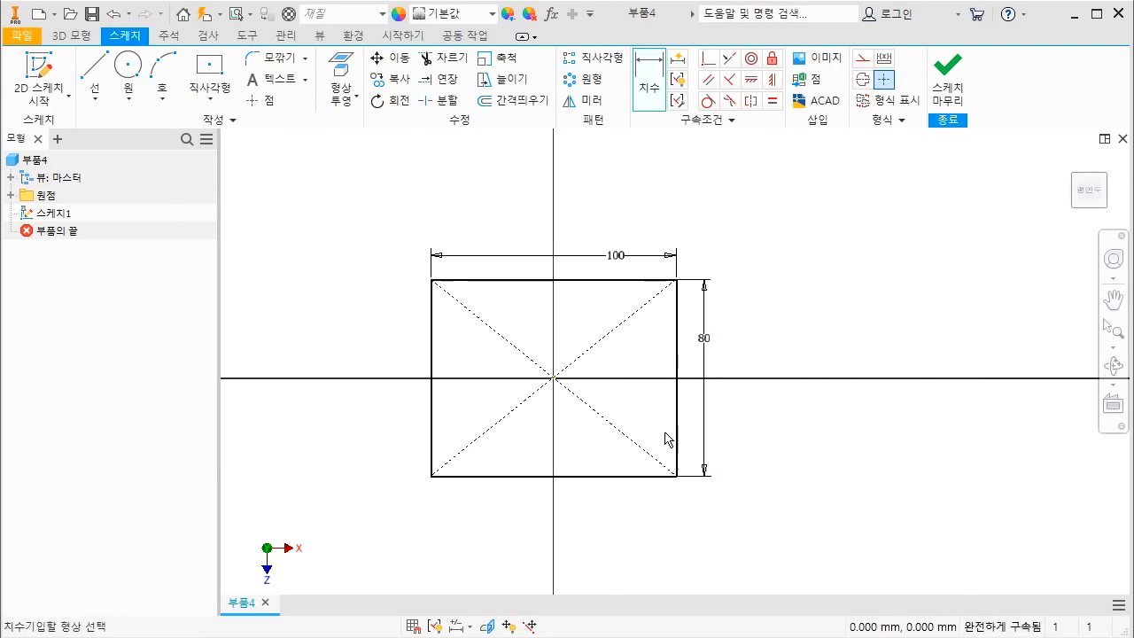
# - Extrude the rectangle 16 mm upward to form the base plate
pyautogui.press('e')
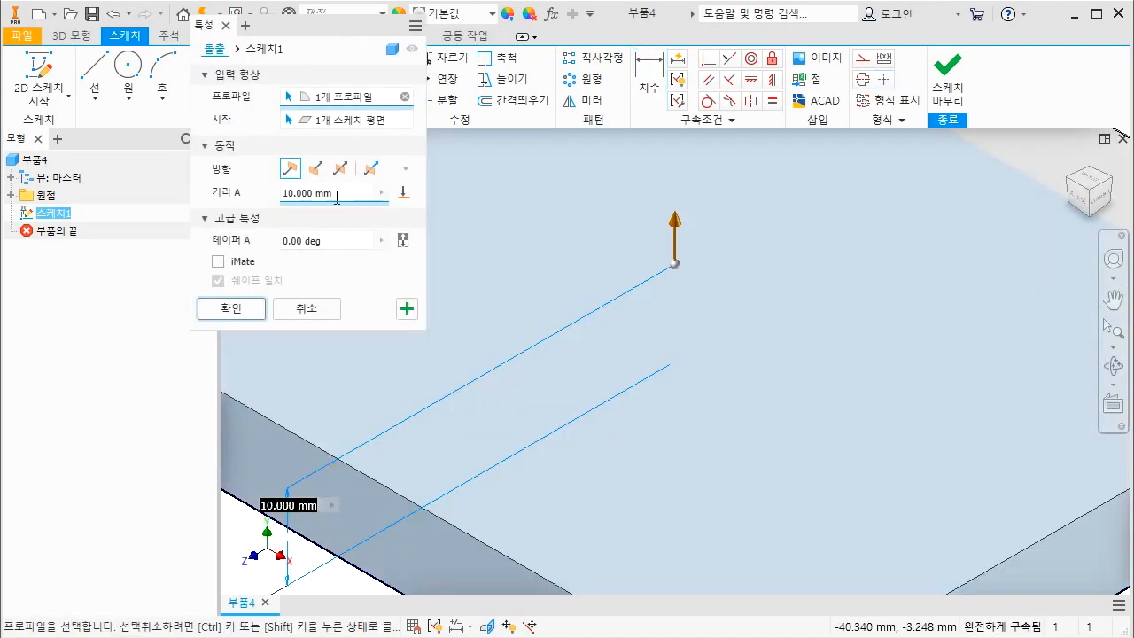
pyautogui.write('16')
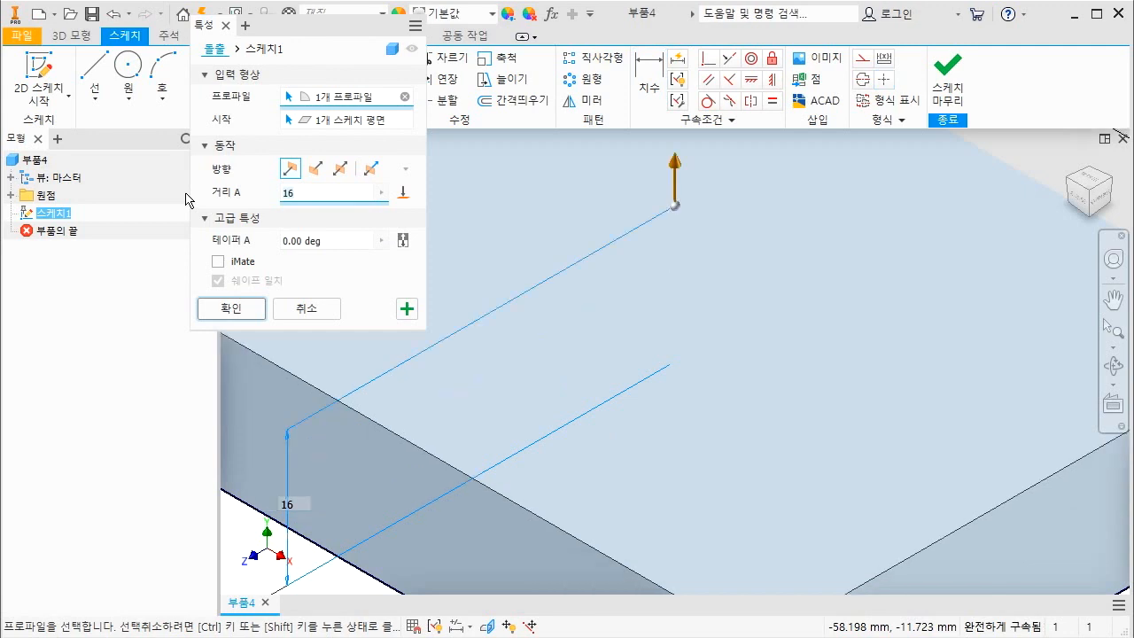
pyautogui.click(223, 308)
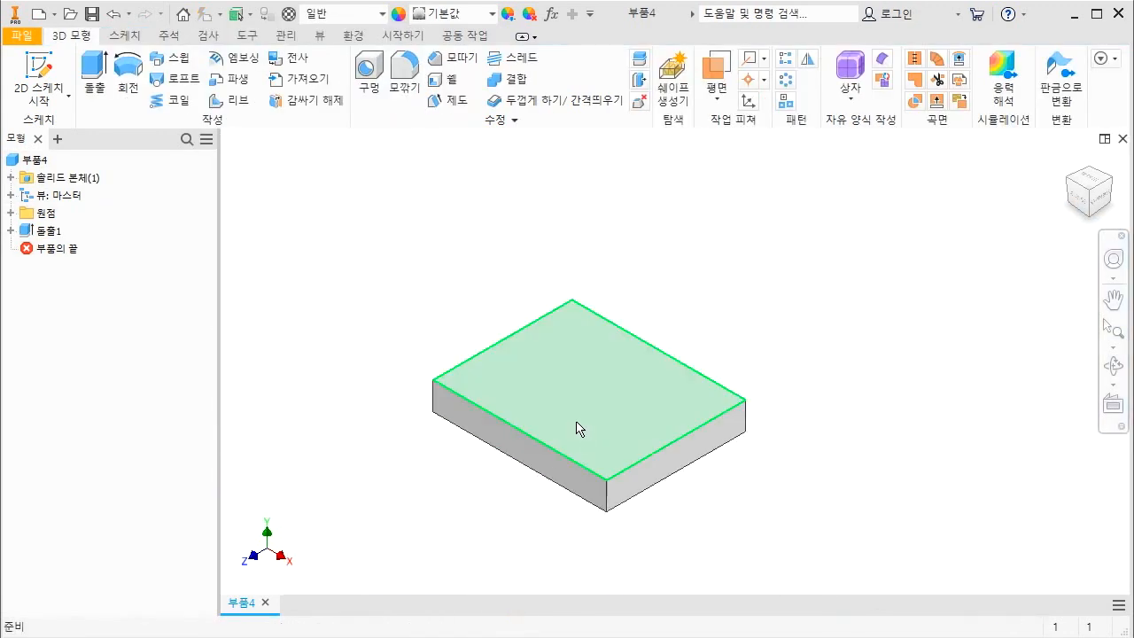
pyautogui.moveTo(449, 376)
pyautogui.mouseDown()
pyautogui.moveTo(443, 384)
pyautogui.moveTo(561, 362)
pyautogui.moveTo(544, 317)
pyautogui.moveTo(442, 378)
pyautogui.mouseUp()
pyautogui.moveTo(536, 299)
pyautogui.mouseDown()
pyautogui.moveTo(526, 265)
pyautogui.moveTo(544, 286)
pyautogui.mouseUp()
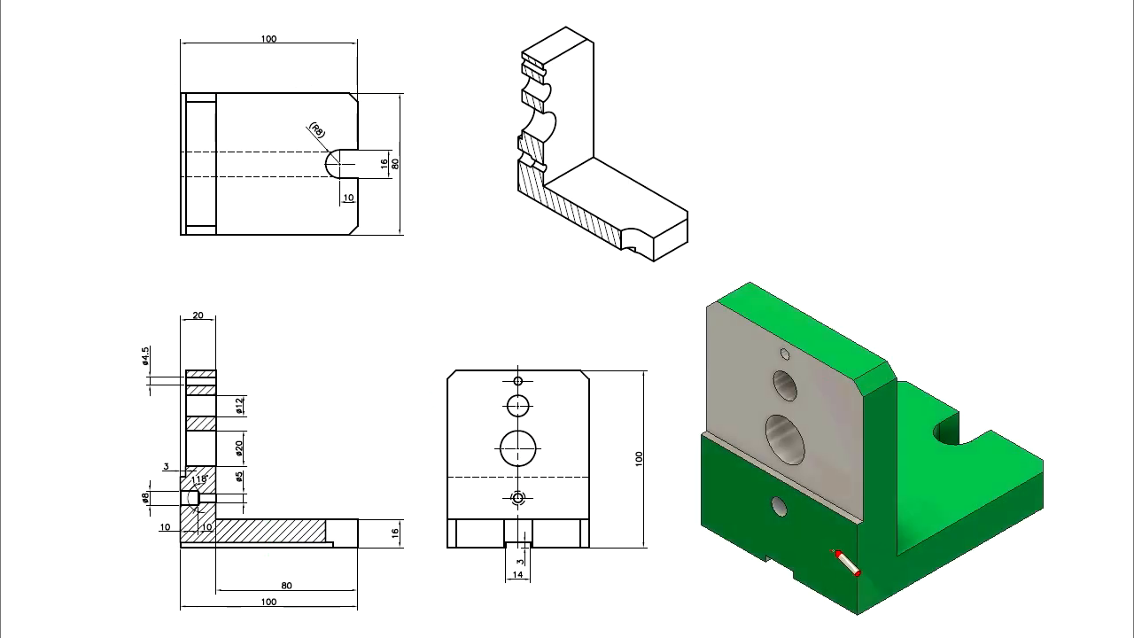
pyautogui.moveTo(836, 551)
pyautogui.mouseDown()
pyautogui.moveTo(913, 381)
pyautogui.moveTo(685, 350)
pyautogui.moveTo(830, 552)
pyautogui.mouseUp()
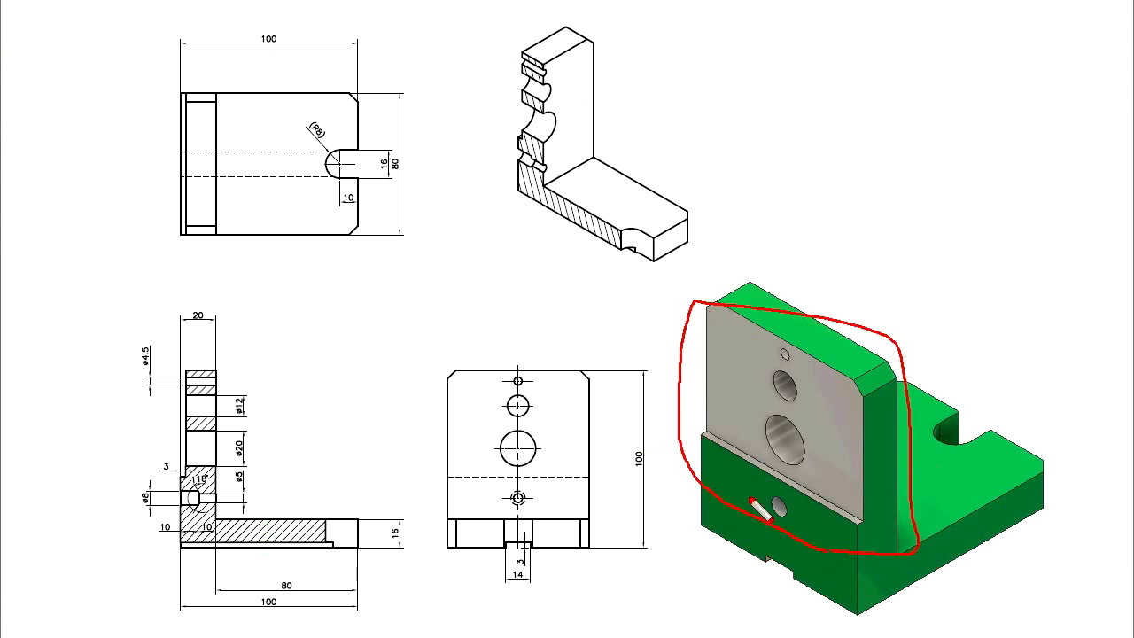
pyautogui.press('Escape')
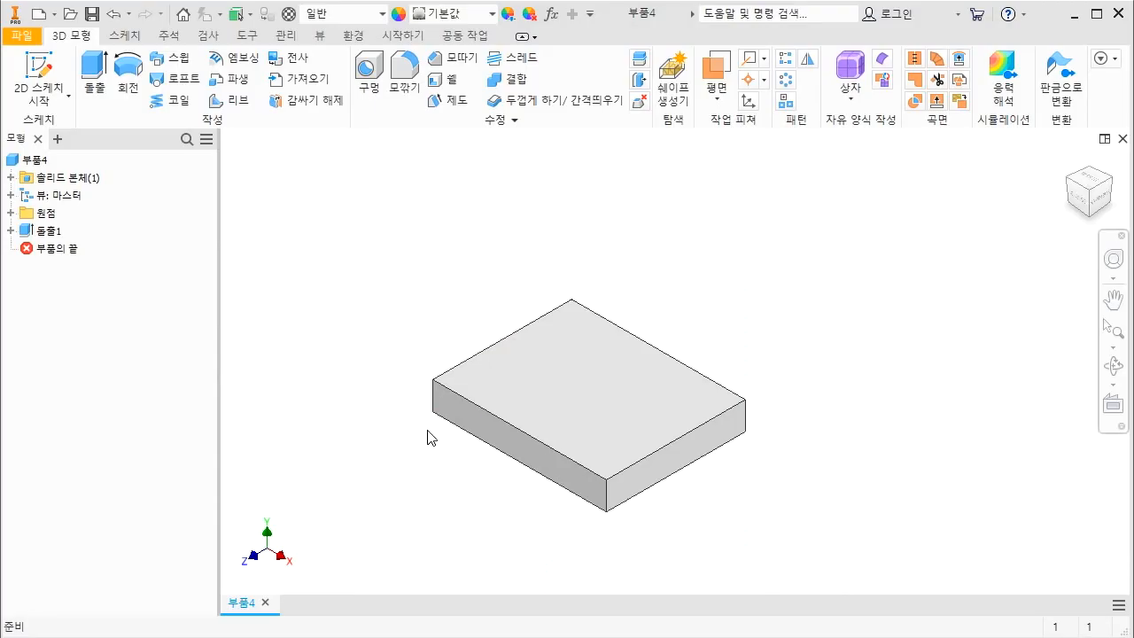
# - Sketch a two-point rectangle about 28.3 mm wide on the plate's top face, starting at its back-left corner and spanning the full 80 mm depth
pyautogui.rightClick(527, 365)
pyautogui.click(540, 417)
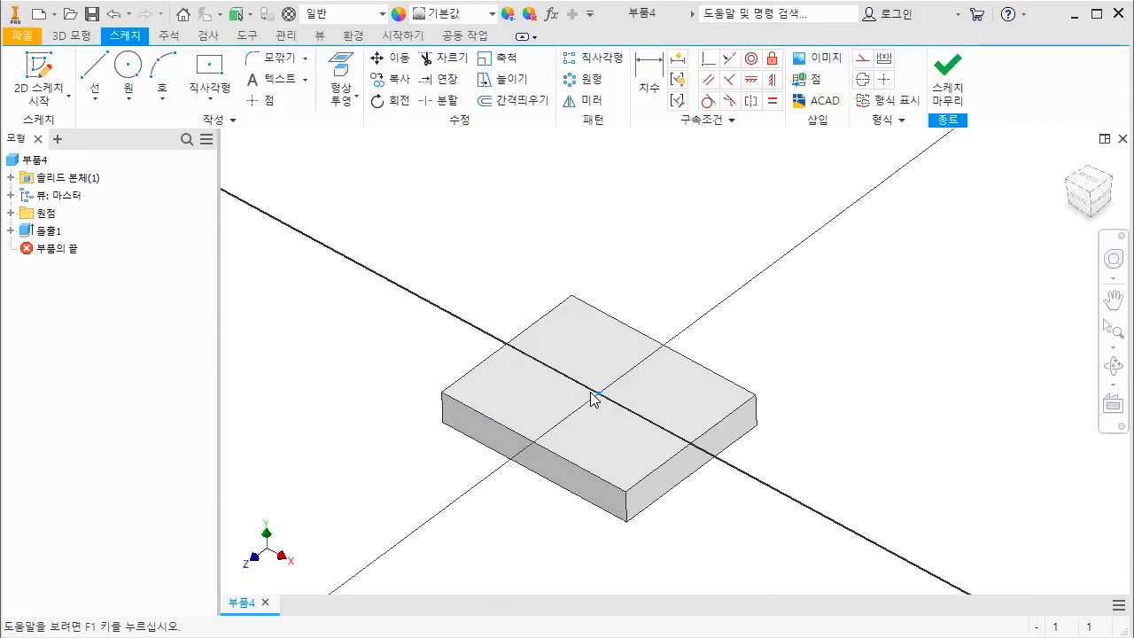
pyautogui.click(214, 101)
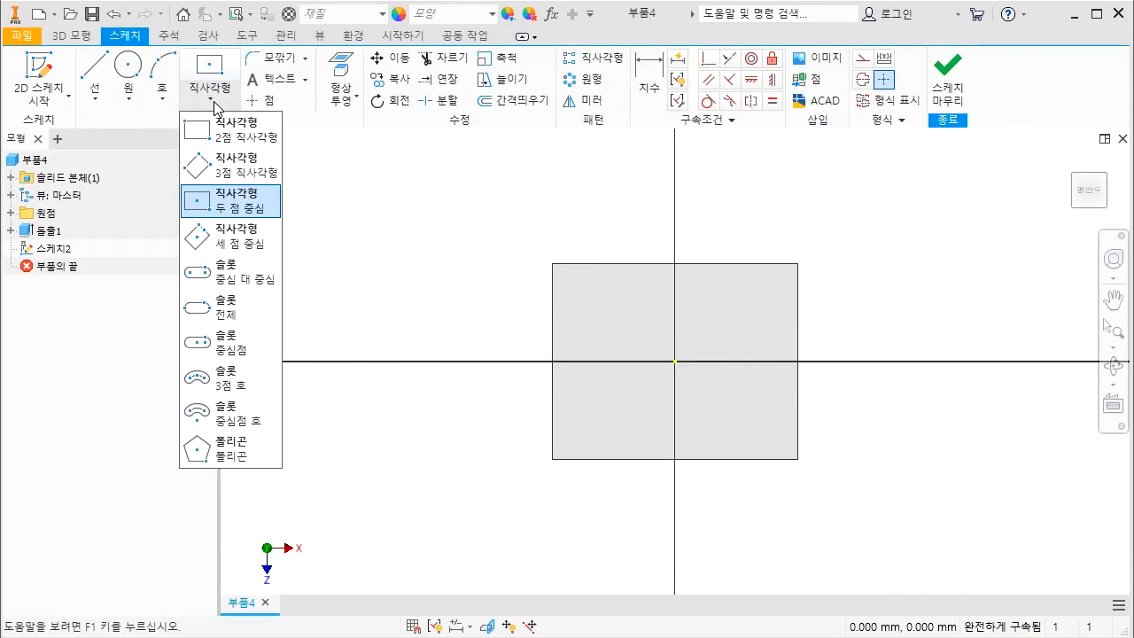
pyautogui.click(228, 145)
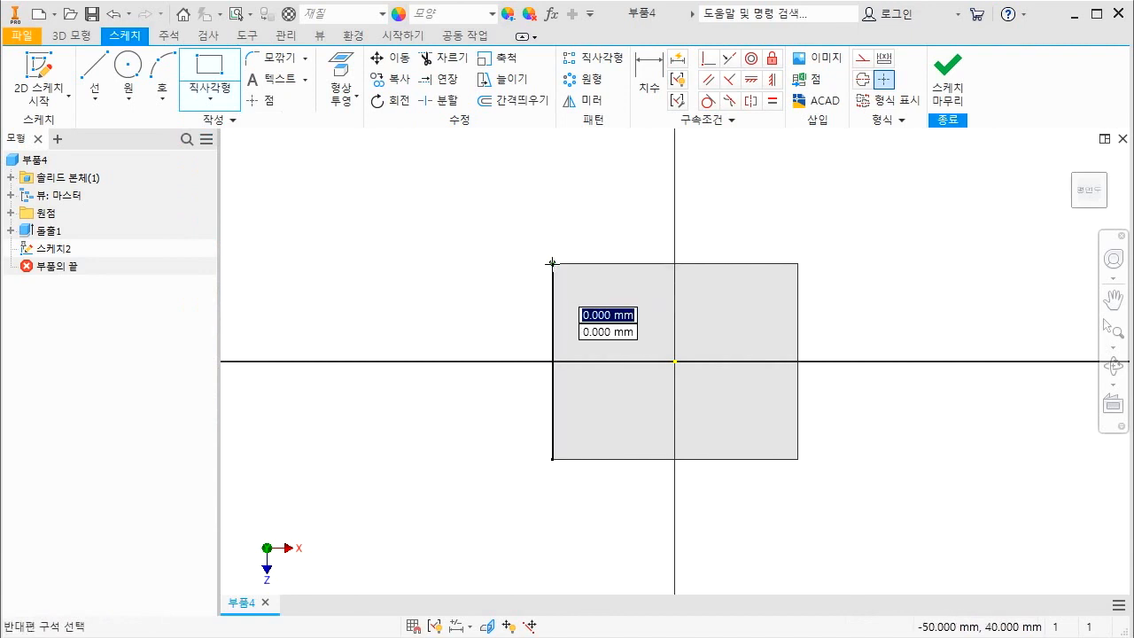
pyautogui.click(551, 263)
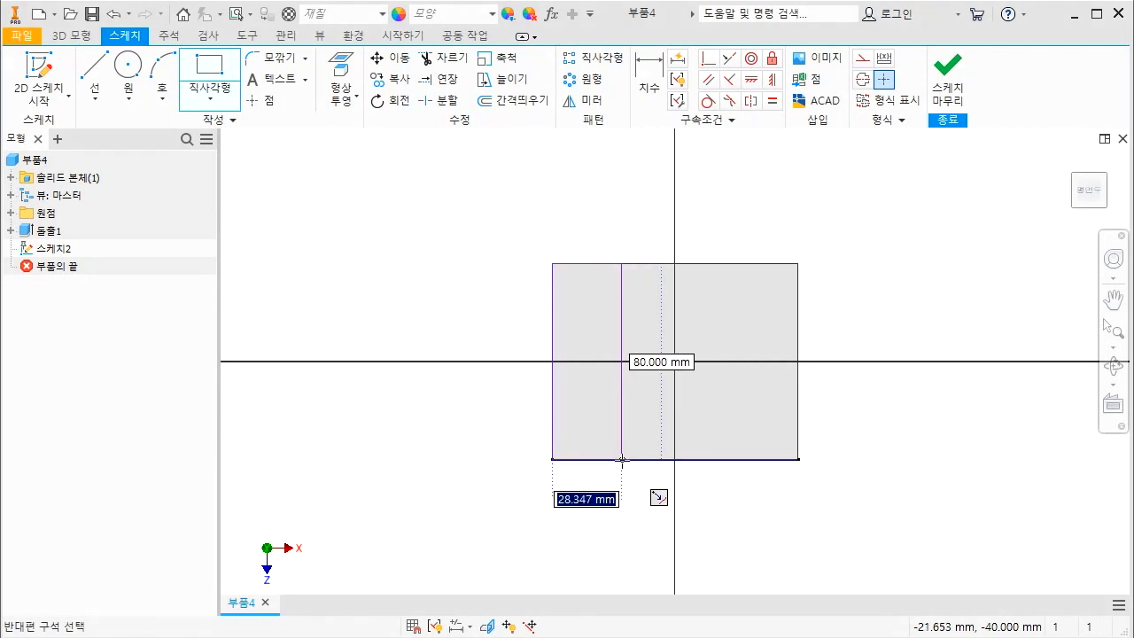
pyautogui.click(622, 459)
pyautogui.press('Escape')
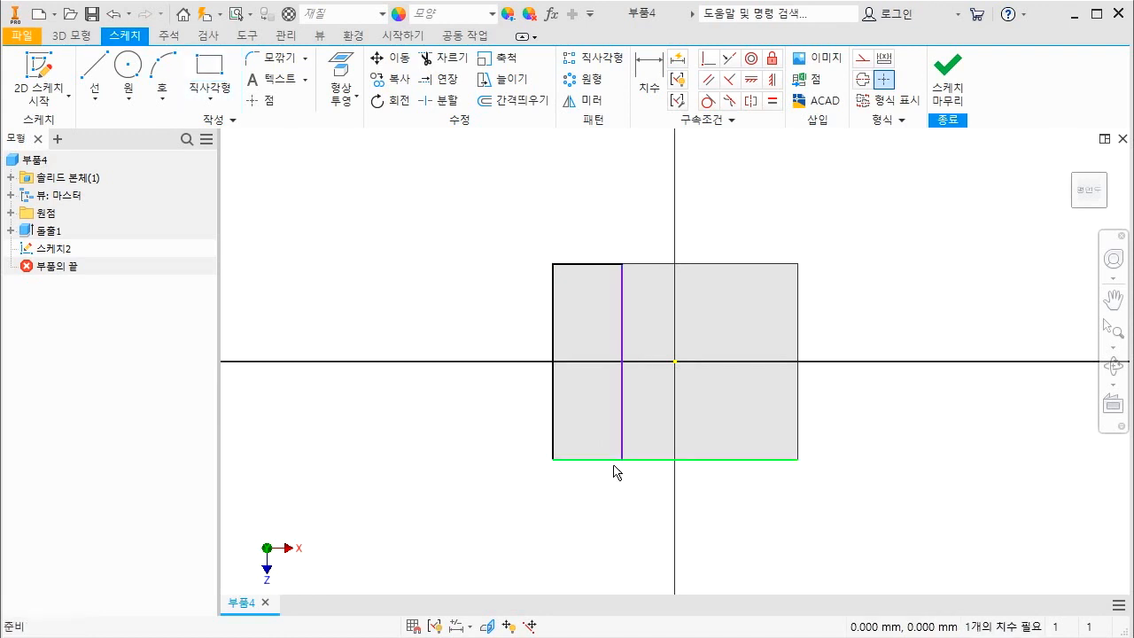
# - Dimension the width of the rectangle on the plate's top face to 20 mm
pyautogui.press('d')
pyautogui.click(631, 436)
pyautogui.click(553, 431)
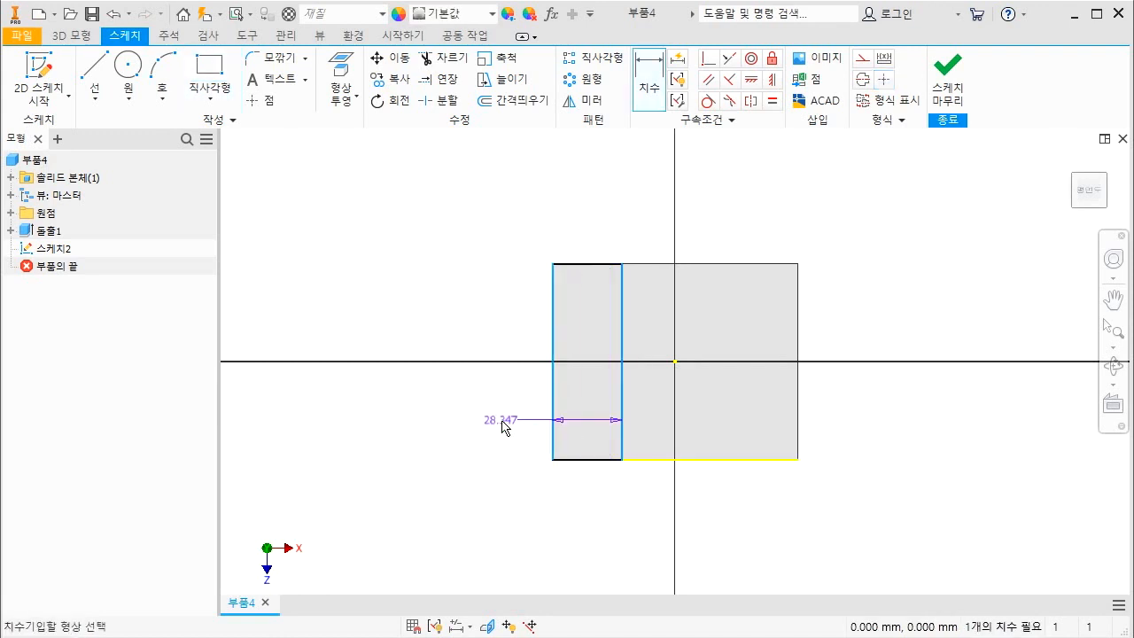
pyautogui.click(502, 423)
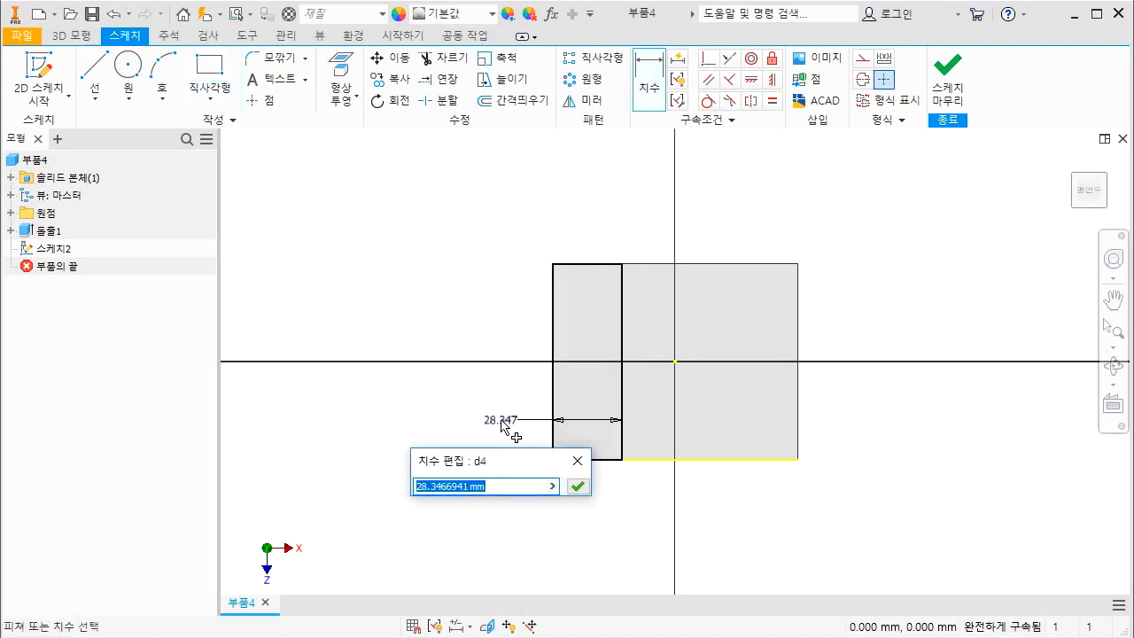
pyautogui.write('20')
pyautogui.press('Return')
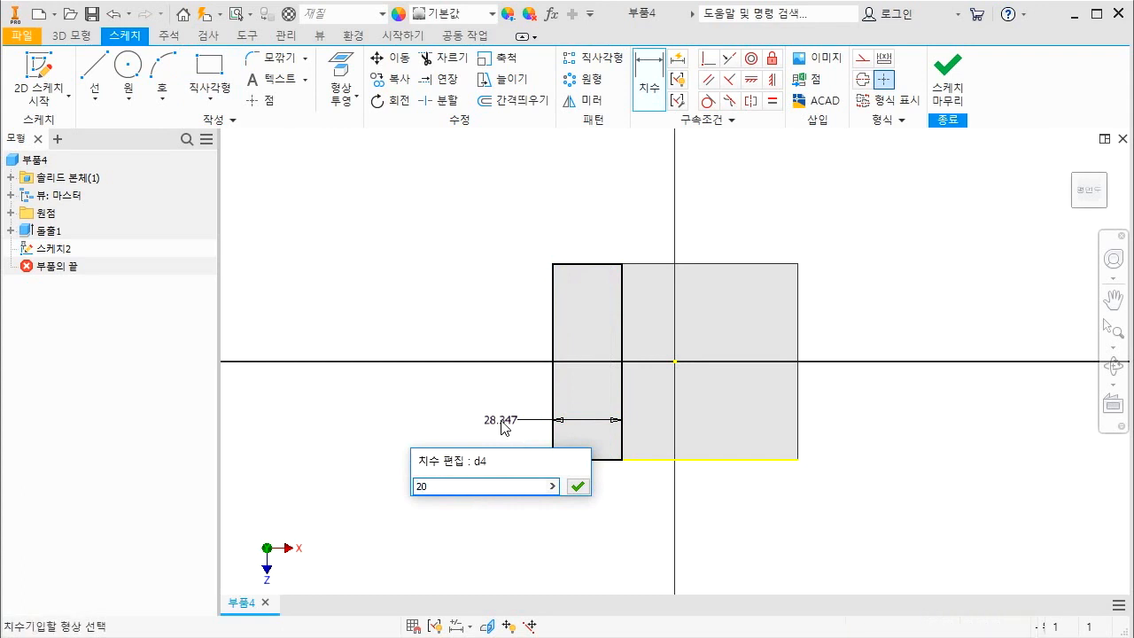
# - Extrude the 20 mm wide strip 84 mm upward, joined to the base plate, to form the upright wall
pyautogui.press('e')
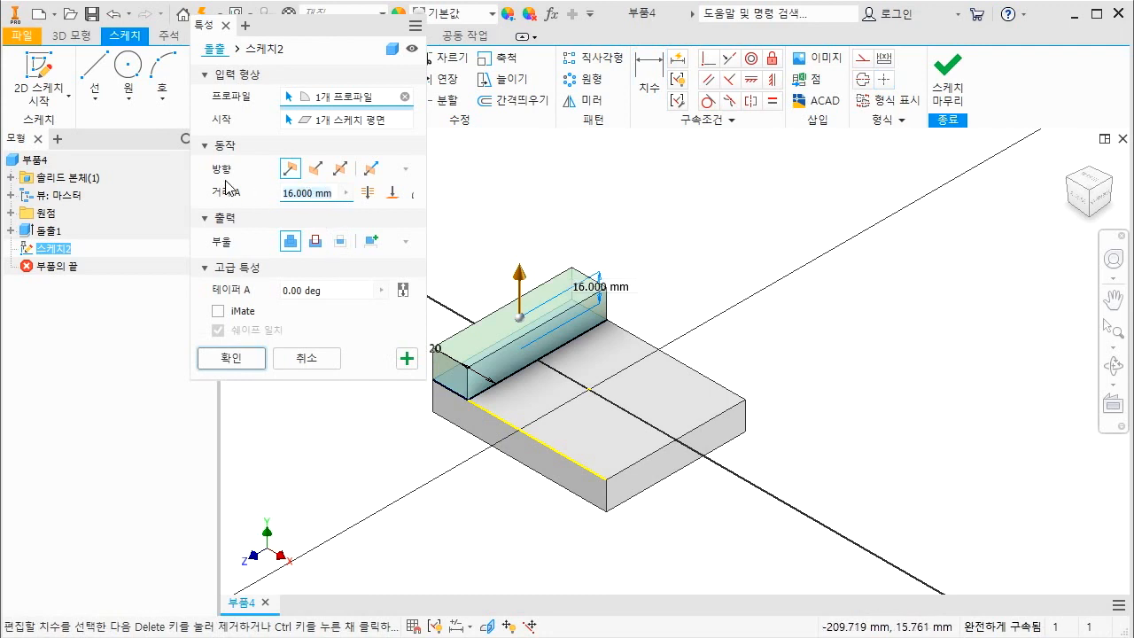
pyautogui.write('84')
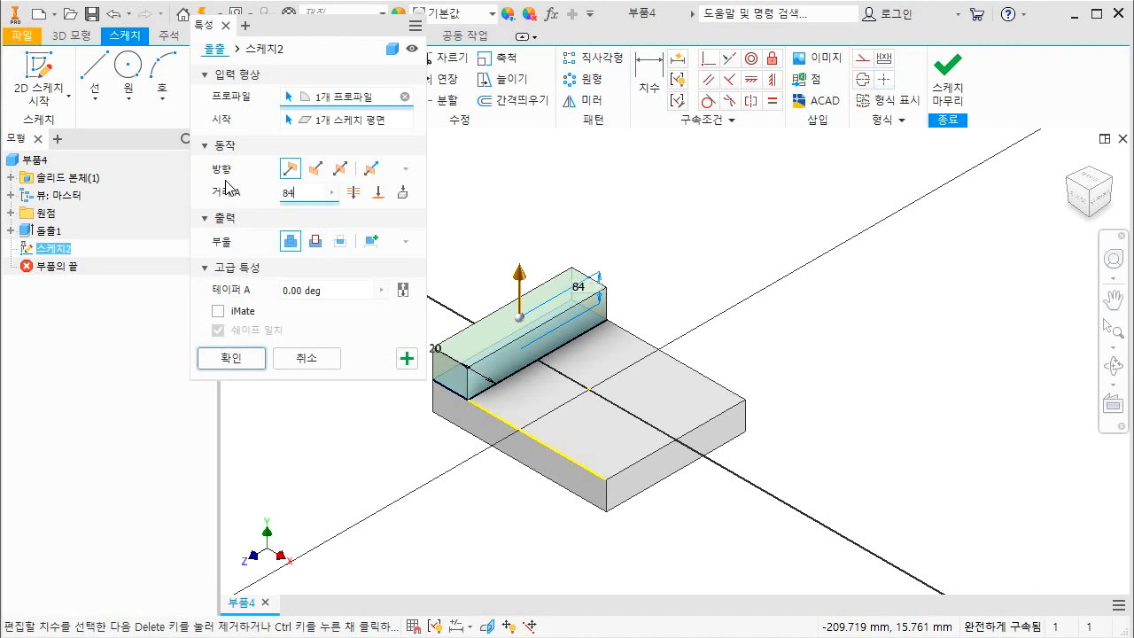
pyautogui.click(233, 360)
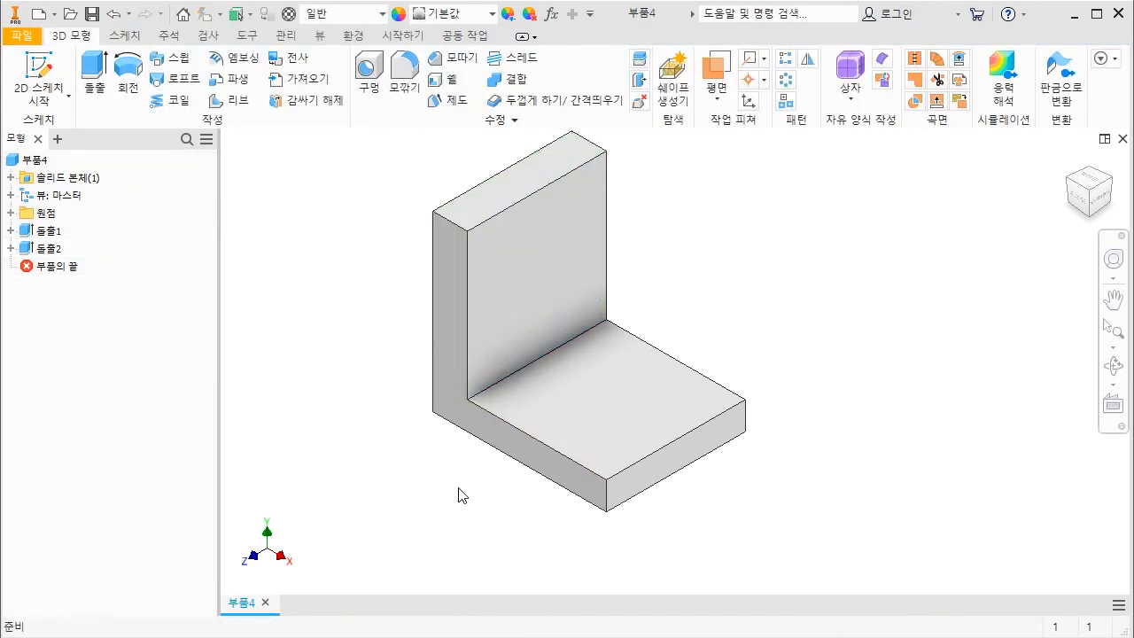
pyautogui.moveTo(435, 212)
pyautogui.mouseDown()
pyautogui.moveTo(430, 354)
pyautogui.moveTo(454, 265)
pyautogui.moveTo(434, 216)
pyautogui.mouseUp()
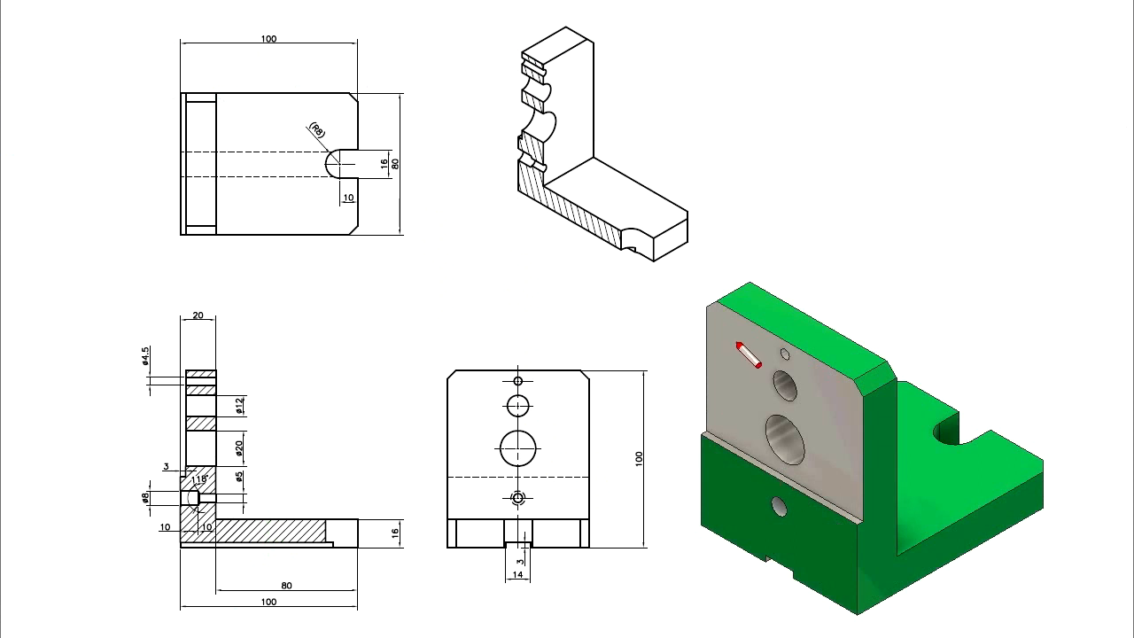
pyautogui.moveTo(737, 344)
pyautogui.mouseDown()
pyautogui.moveTo(729, 384)
pyautogui.moveTo(776, 478)
pyautogui.mouseUp()
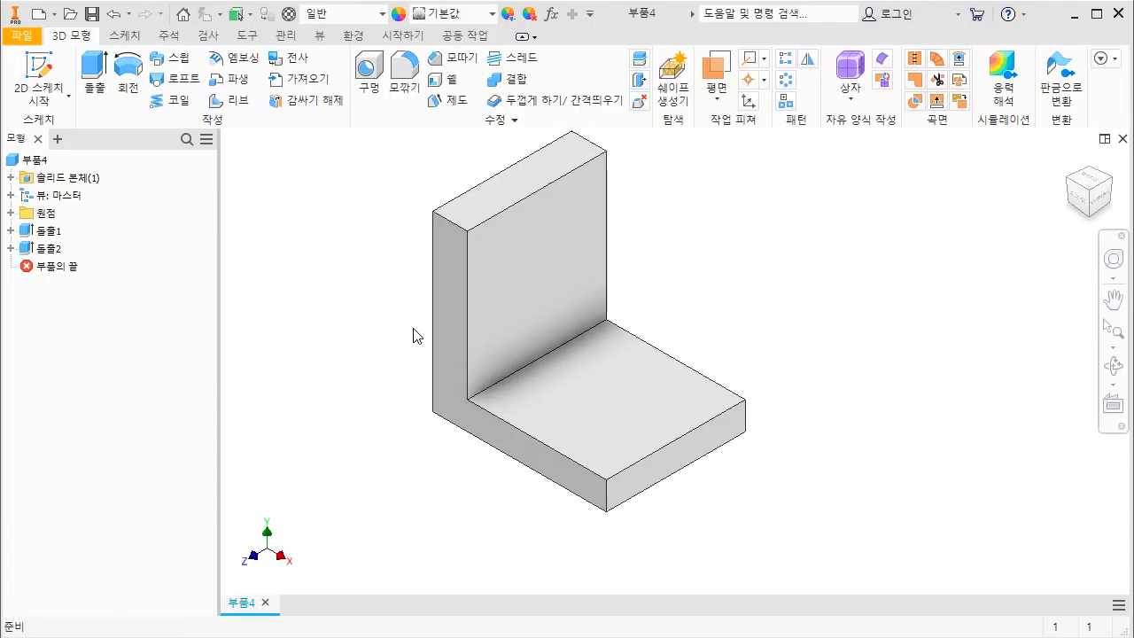
pyautogui.moveTo(443, 214)
pyautogui.mouseDown()
pyautogui.moveTo(437, 343)
pyautogui.moveTo(435, 233)
pyautogui.moveTo(443, 240)
pyautogui.moveTo(423, 234)
pyautogui.moveTo(494, 180)
pyautogui.mouseUp()
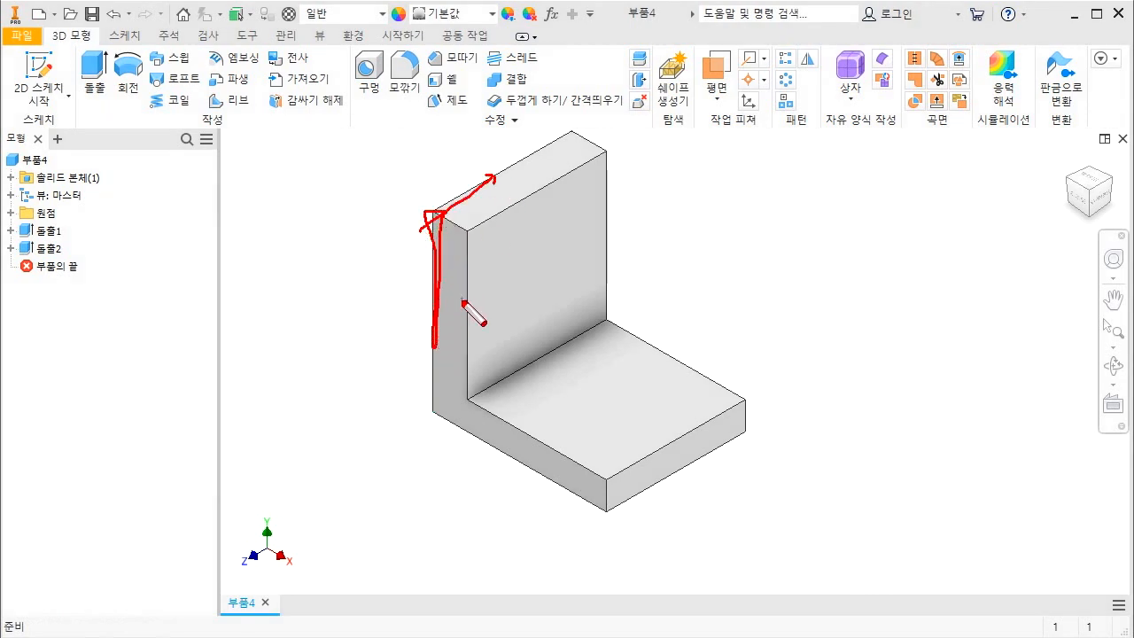
pyautogui.press('Escape')
# - Sketch a two-point rectangle about 6.1 by 50 mm on the L-shaped side face, starting at the upright wall's outer top corner
pyautogui.click(458, 296)
pyautogui.rightClick(445, 309)
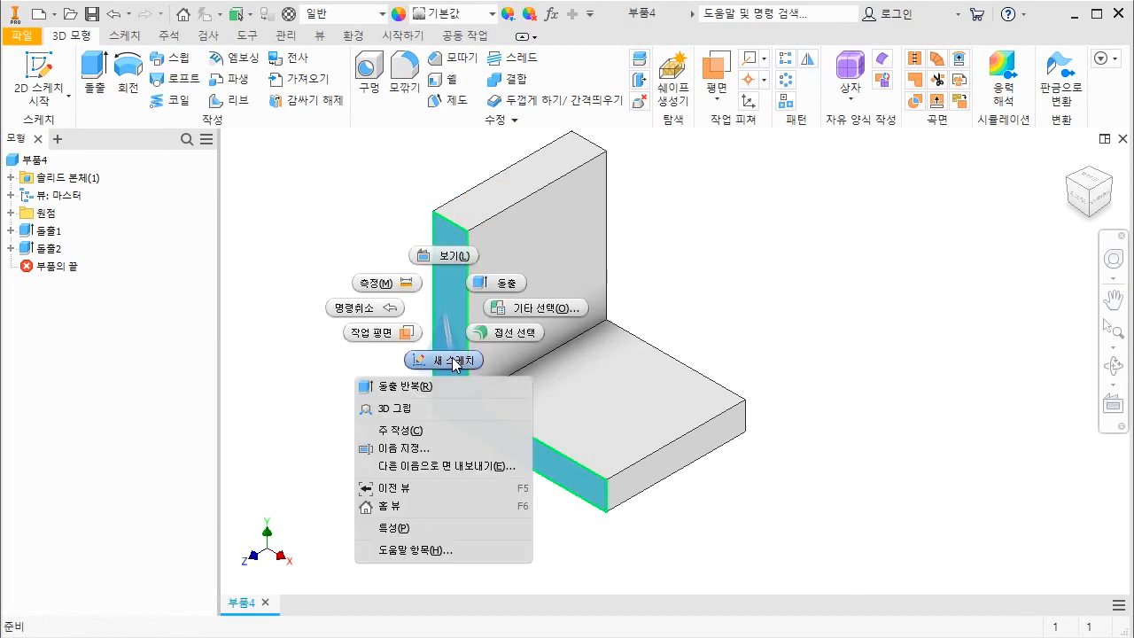
pyautogui.click(453, 361)
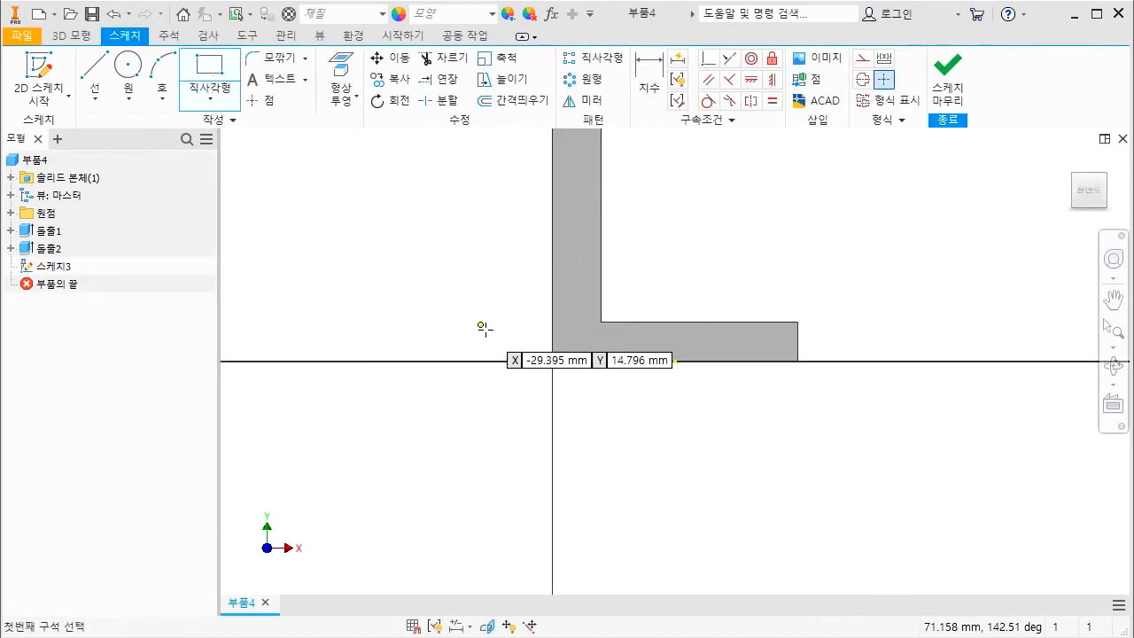
pyautogui.click(209, 93)
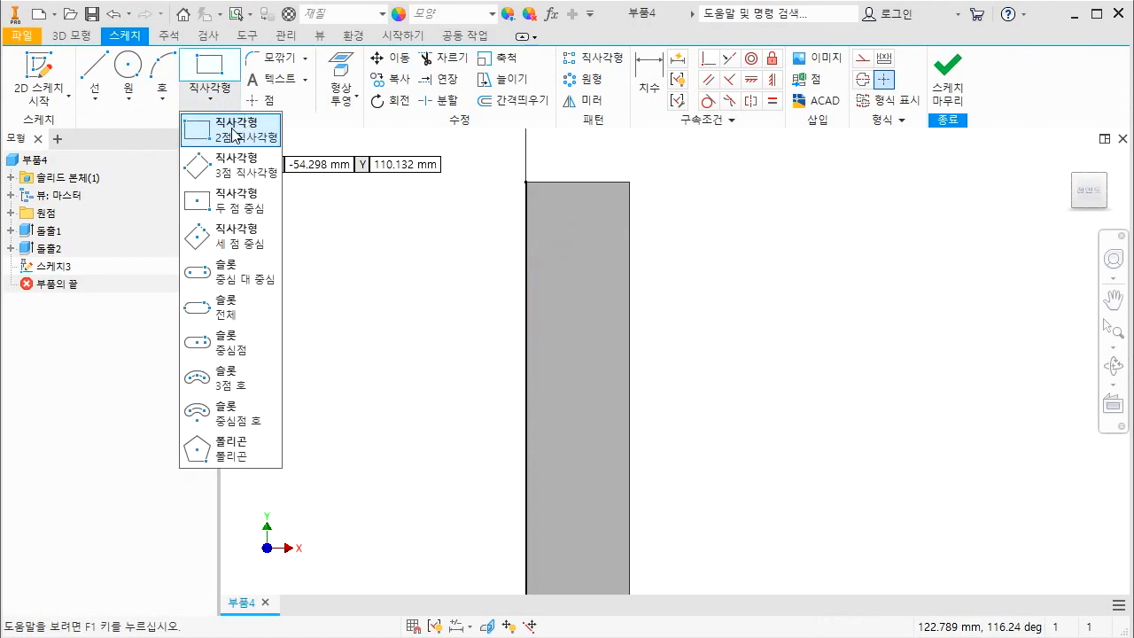
pyautogui.click(232, 132)
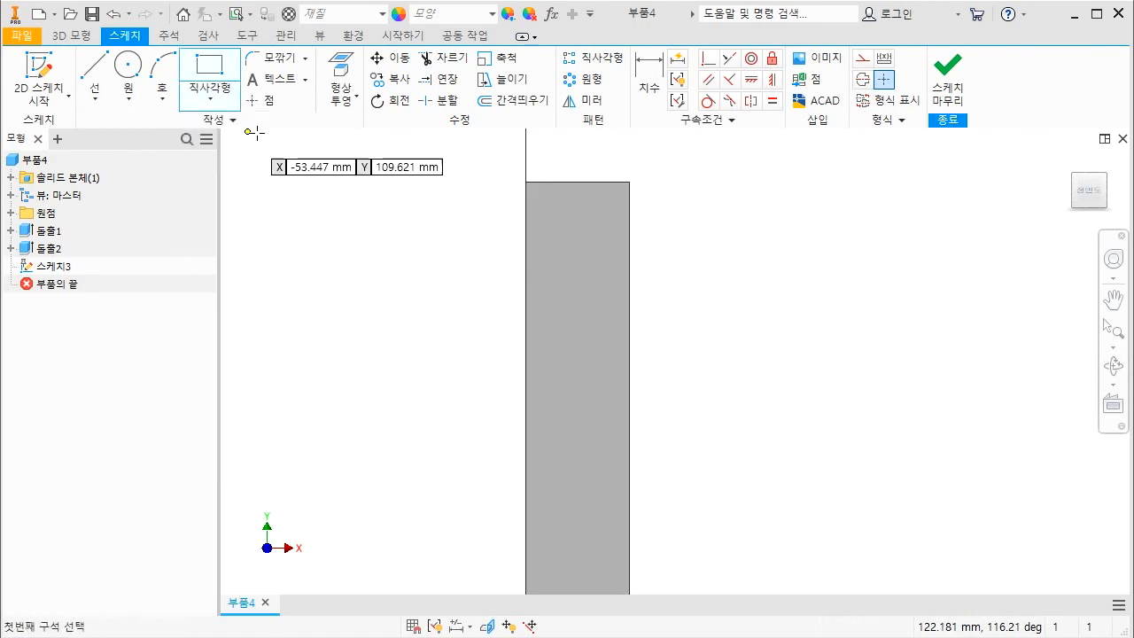
pyautogui.click(525, 182)
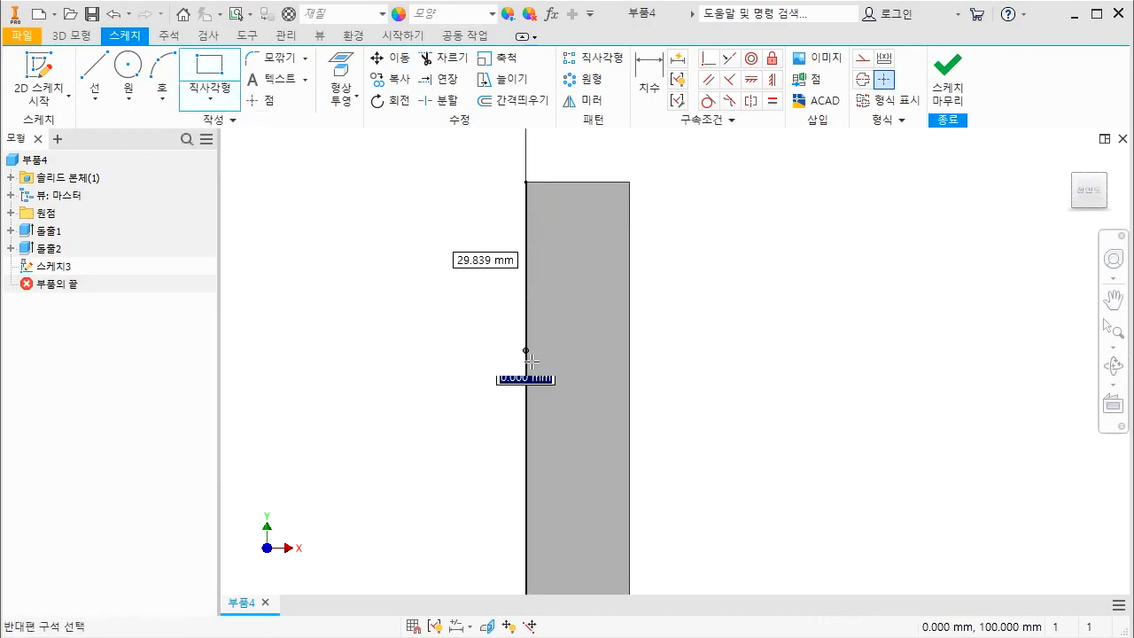
pyautogui.click(556, 442)
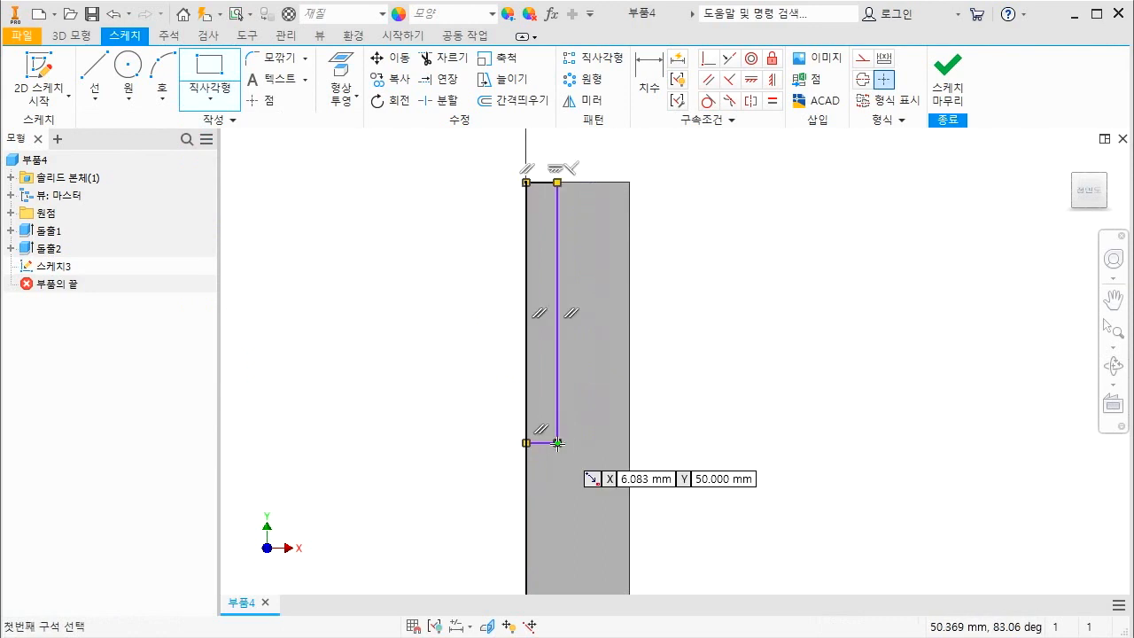
# - Dimension the height of the narrow rectangle on the L-shaped side face to 60 mm
pyautogui.press('Escape')
pyautogui.press('d')
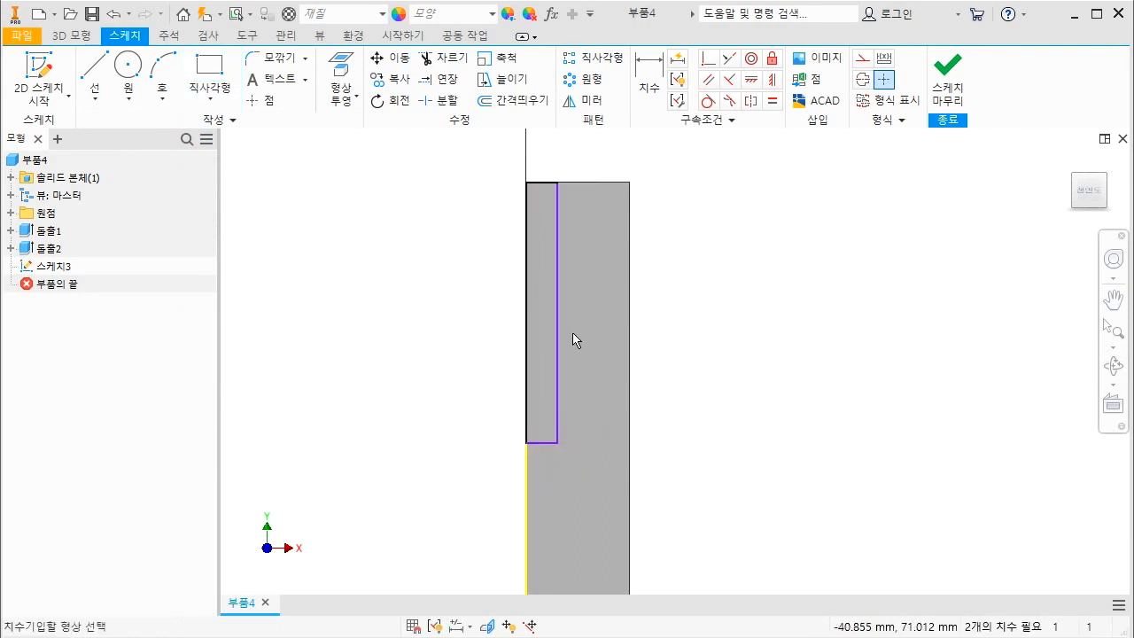
pyautogui.click(554, 328)
pyautogui.click(467, 322)
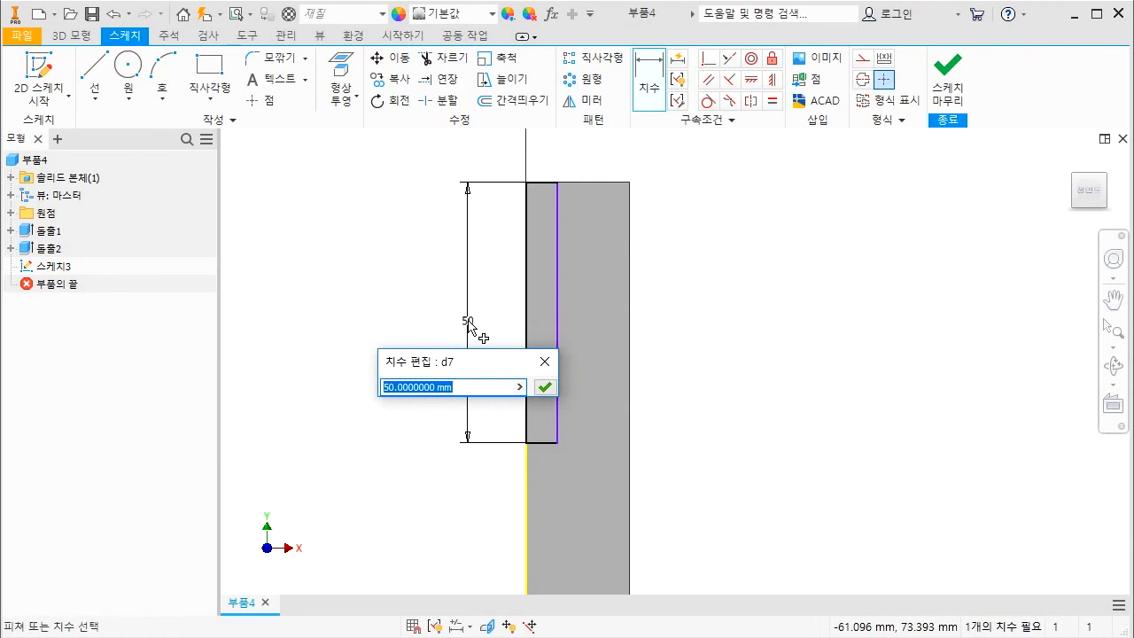
pyautogui.write('60')
pyautogui.press('Return')
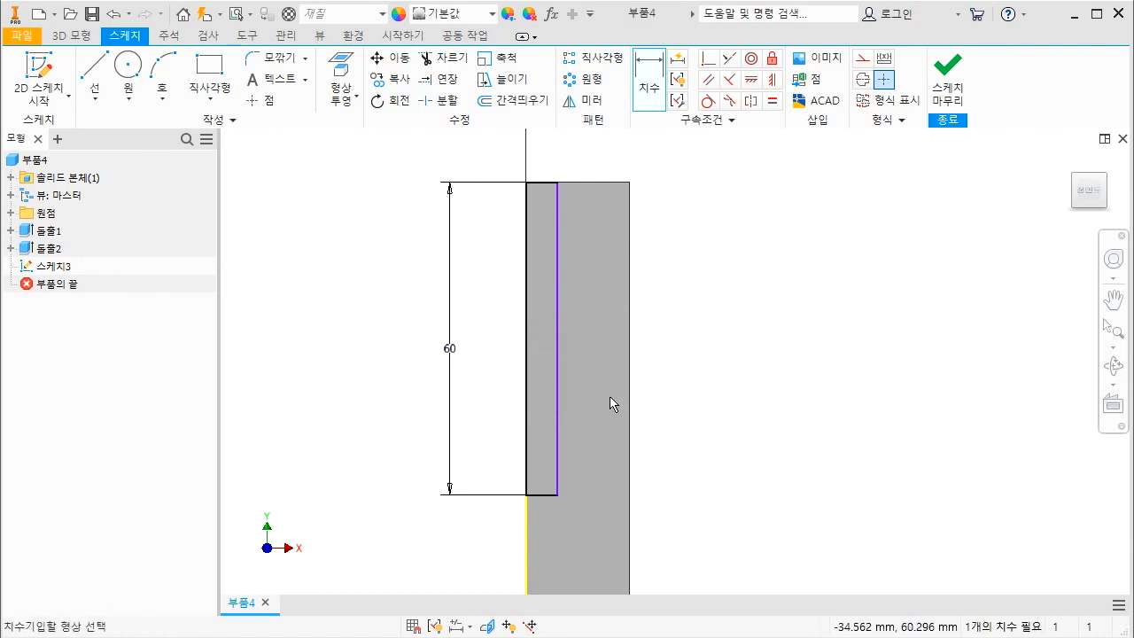
# - Dimension the width of the narrow rectangle at the wall's outer edge to 3 mm
pyautogui.click(556, 410)
pyautogui.click(528, 405)
pyautogui.click(475, 404)
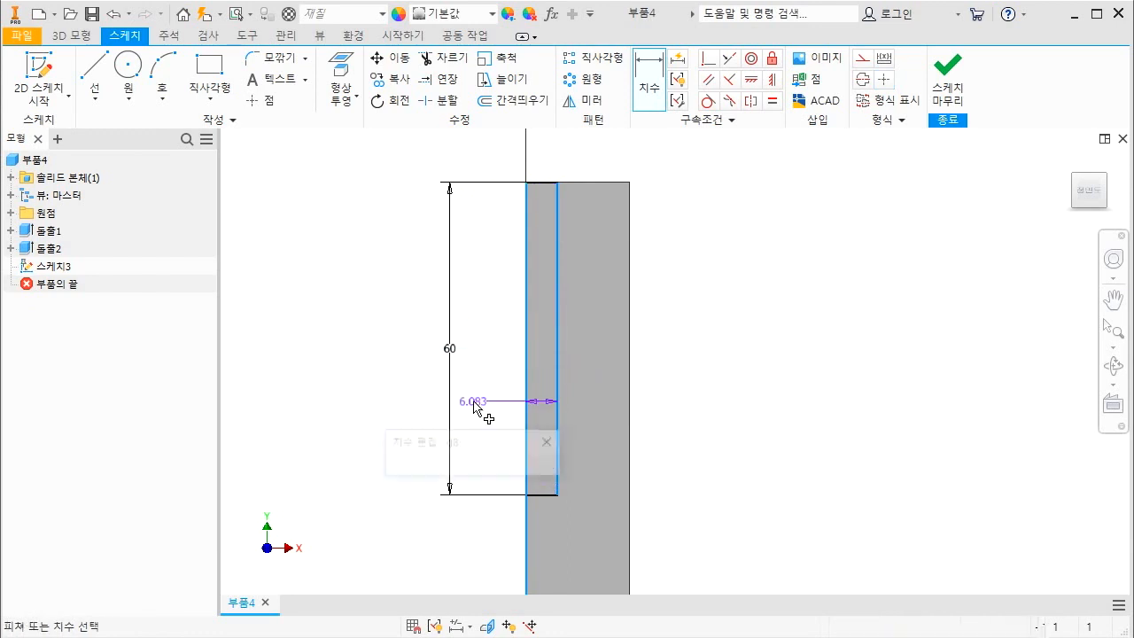
pyautogui.write('3')
pyautogui.press('Return')
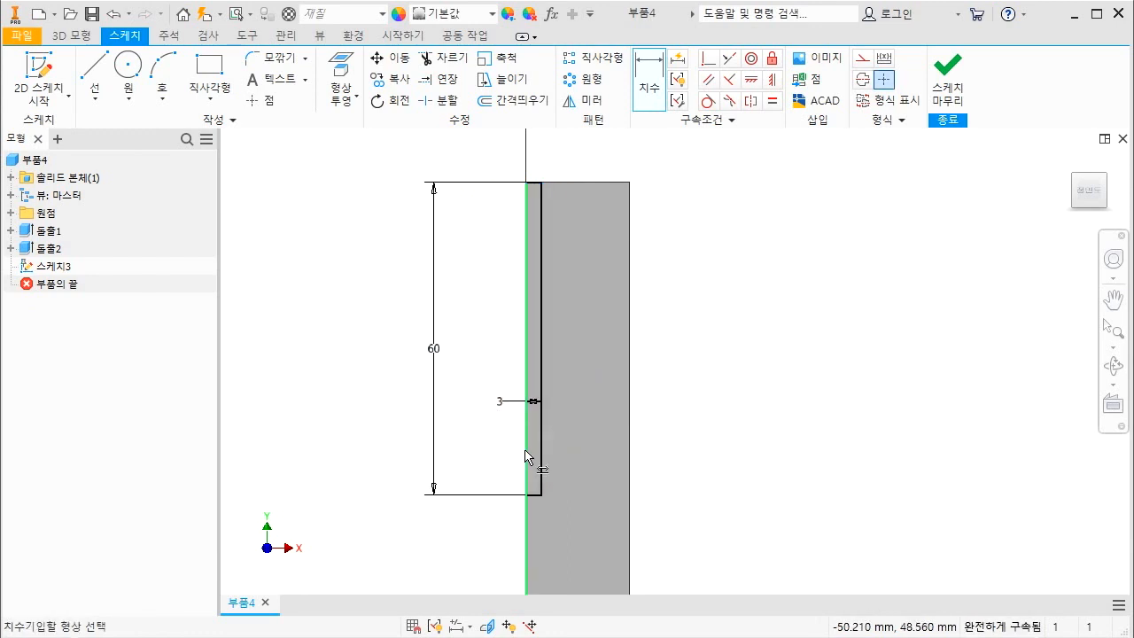
# - Cut the 3 by 60 mm rectangle through the full width of the upright wall with a through-all Extrude
pyautogui.keyDown('shift'); pyautogui.moveTo(526, 455); pyautogui.dragTo(593, 434, button='middle'); pyautogui.keyUp('shift')
pyautogui.press('e')
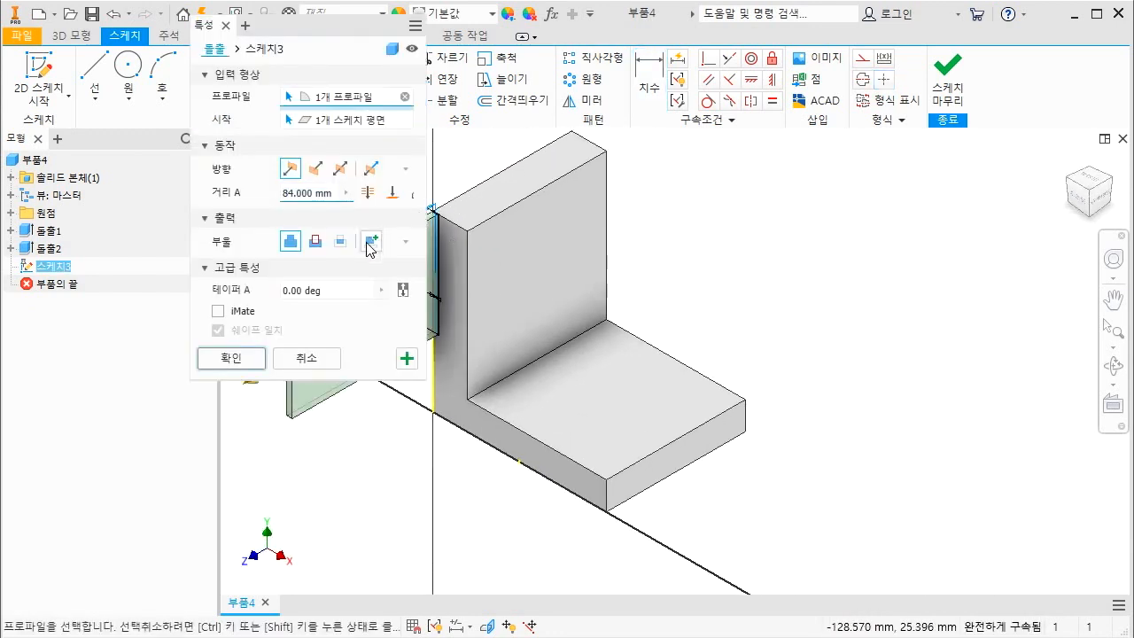
pyautogui.click(316, 242)
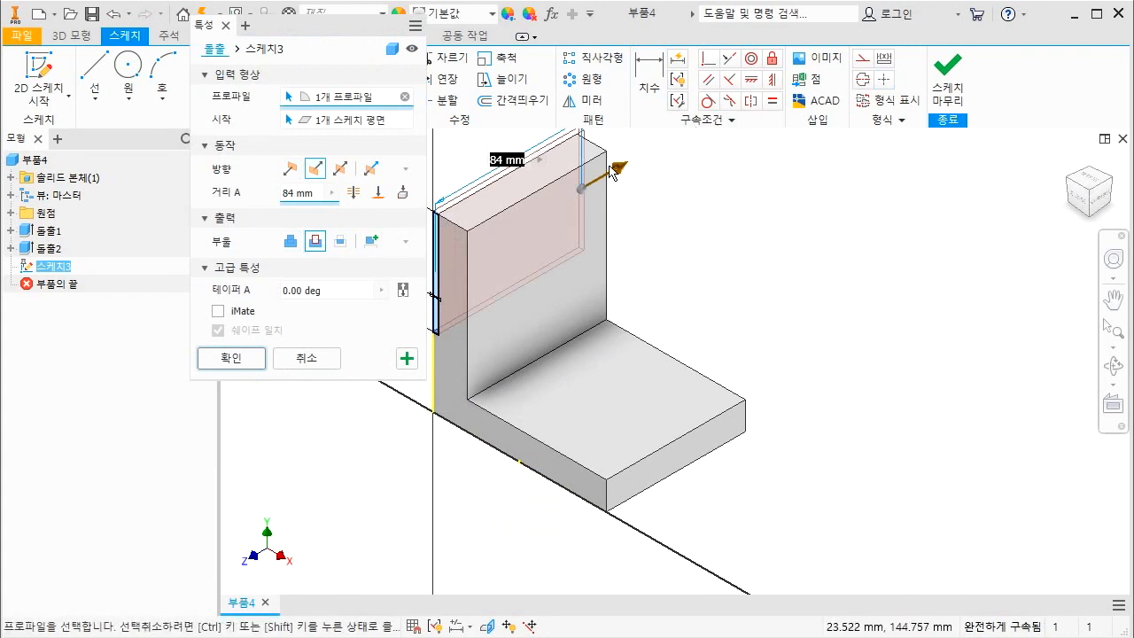
pyautogui.click(352, 191)
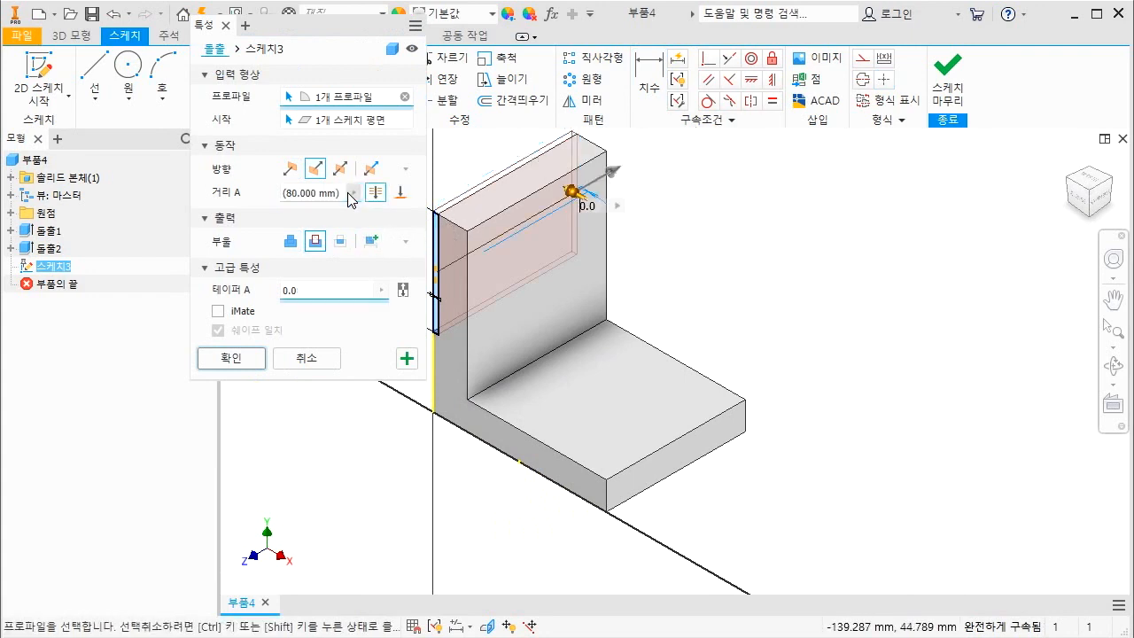
pyautogui.click(245, 359)
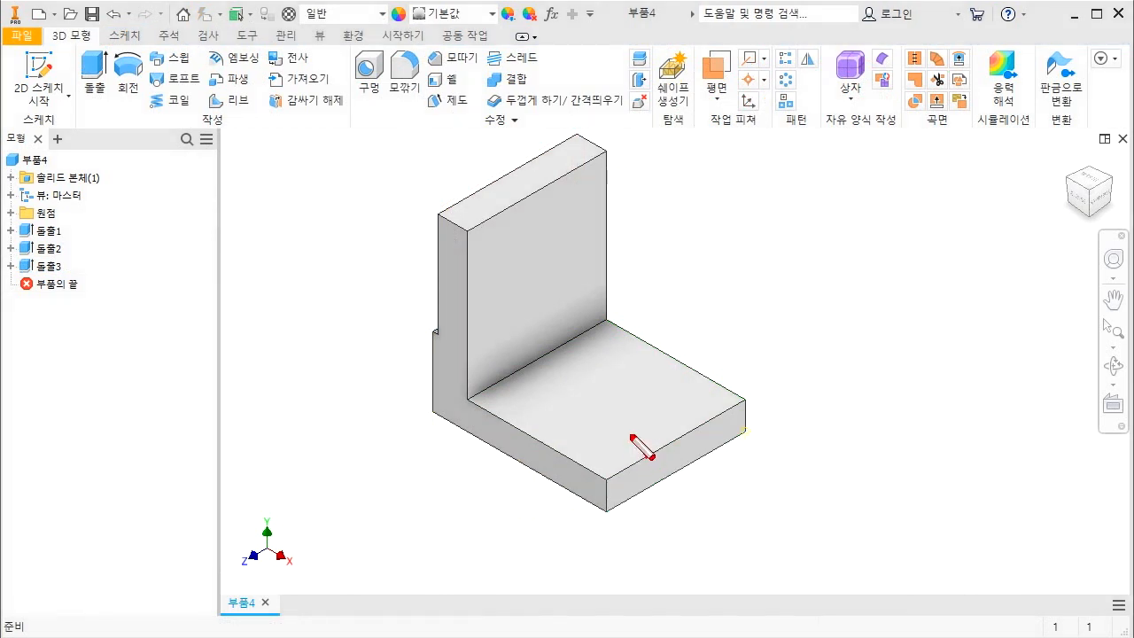
pyautogui.moveTo(647, 456)
pyautogui.mouseDown()
pyautogui.moveTo(666, 410)
pyautogui.moveTo(695, 434)
pyautogui.mouseUp()
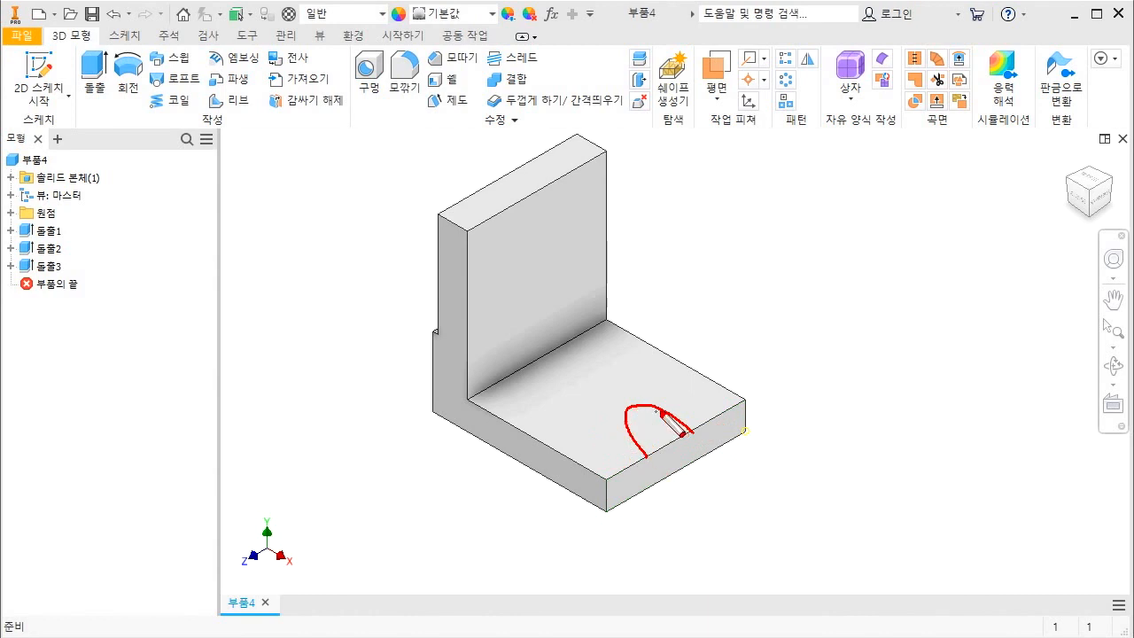
pyautogui.moveTo(614, 357)
pyautogui.mouseDown()
pyautogui.moveTo(565, 387)
pyautogui.moveTo(575, 404)
pyautogui.mouseUp()
pyautogui.moveTo(577, 410); pyautogui.dragTo(563, 426)
pyautogui.press('Escape')
# - Sketch a horizontal center-to-center slot about 16.7 mm wide on the base plate's top face, crossing the edge opposite the upright wall
pyautogui.click(582, 405)
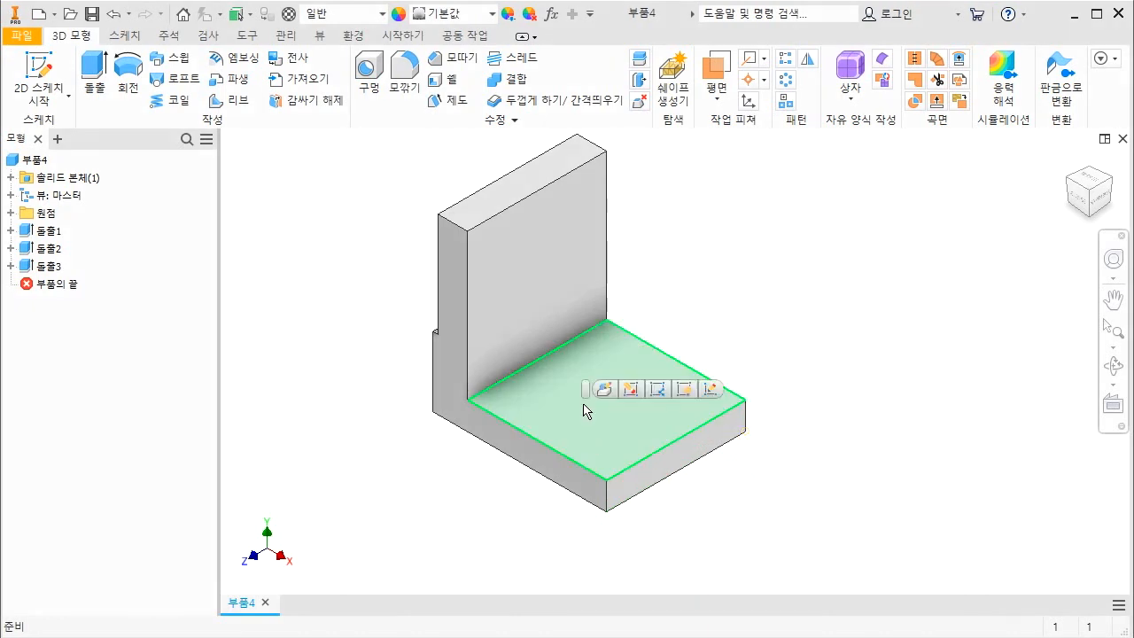
pyautogui.rightClick(583, 404)
pyautogui.click(591, 452)
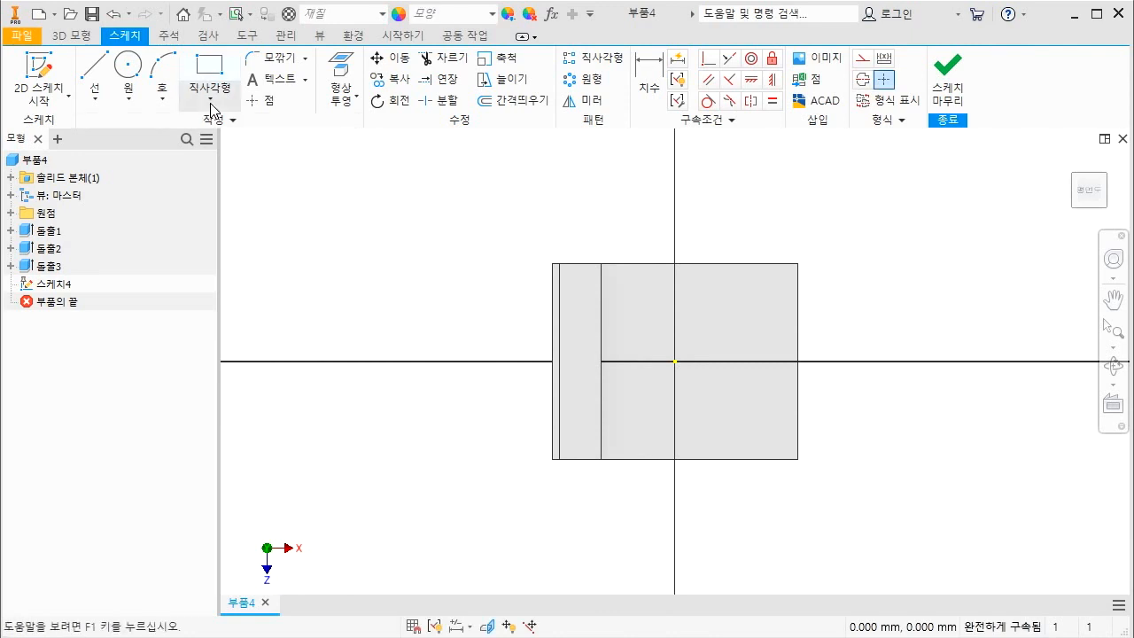
pyautogui.click(212, 108)
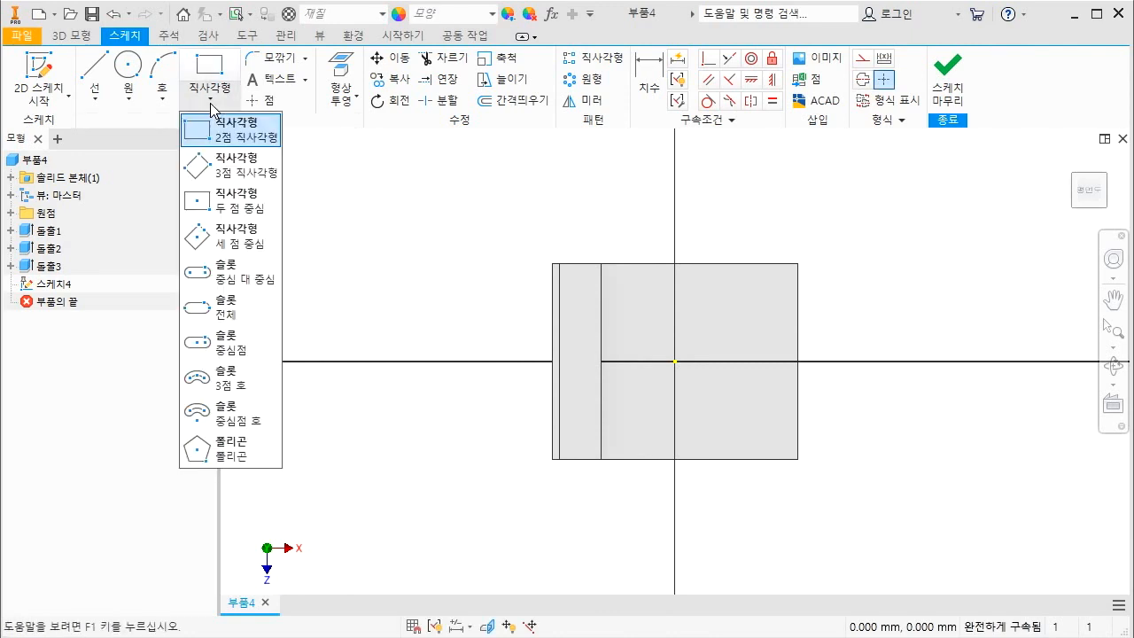
pyautogui.click(242, 280)
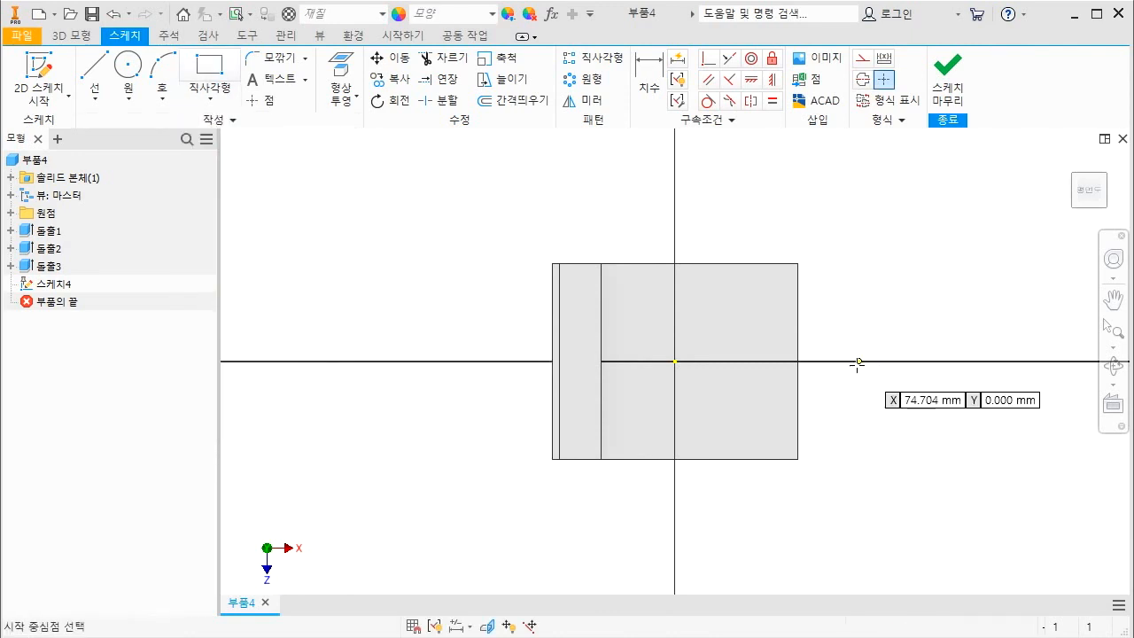
pyautogui.click(757, 321)
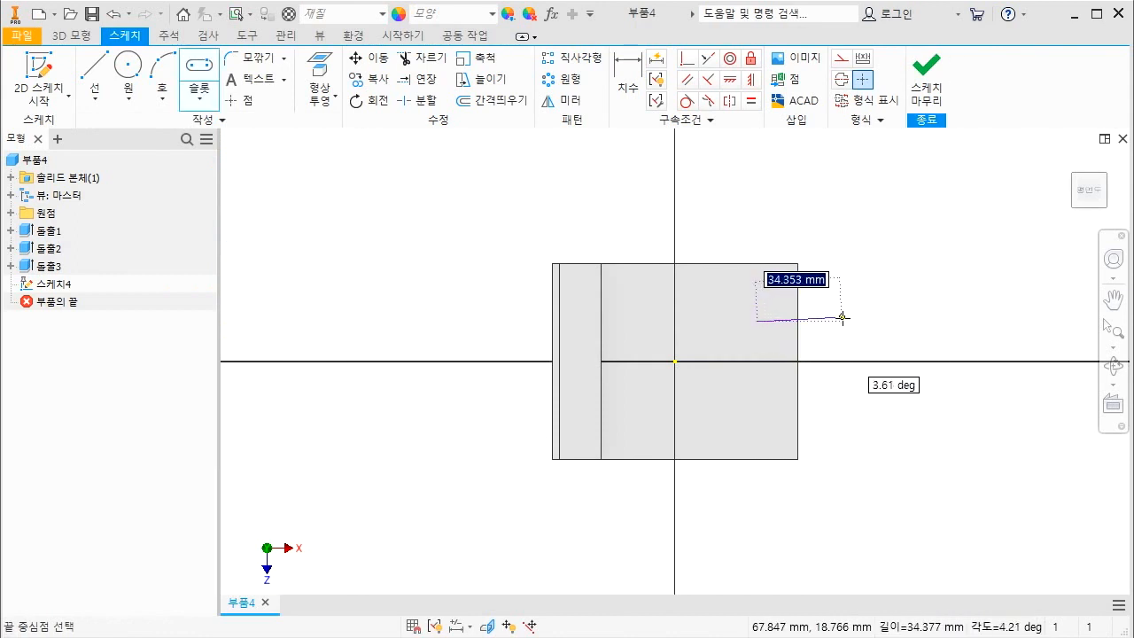
pyautogui.hotkey('ctrl', '2')
pyautogui.moveTo(858, 368)
pyautogui.mouseDown()
pyautogui.moveTo(895, 375)
pyautogui.moveTo(869, 349)
pyautogui.moveTo(868, 373)
pyautogui.mouseUp()
pyautogui.press('Escape')
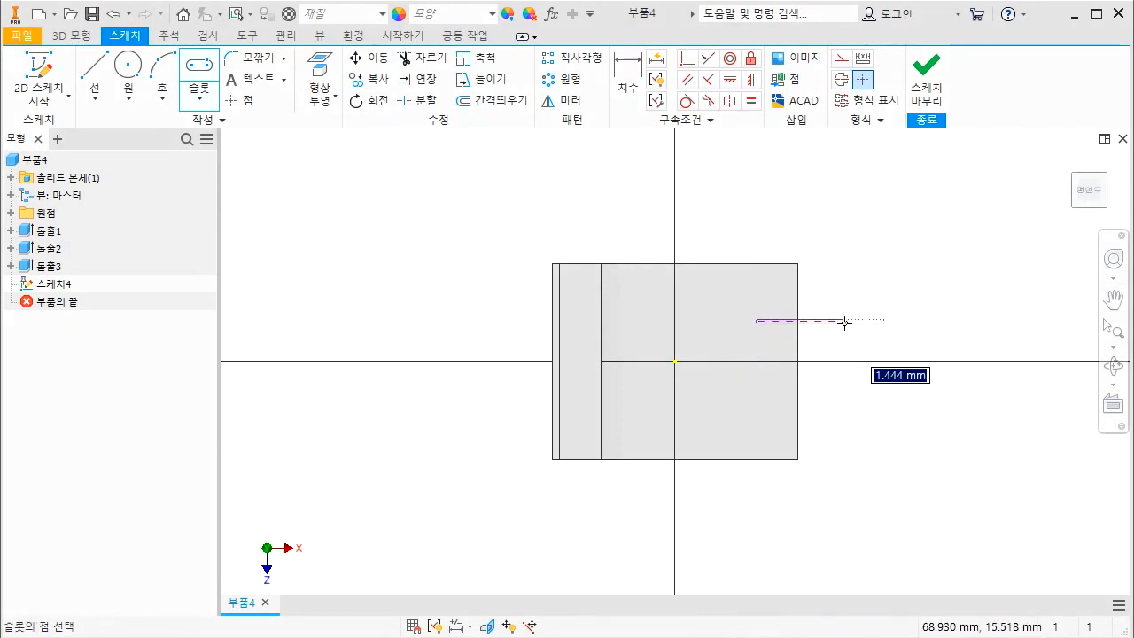
pyautogui.click(845, 322)
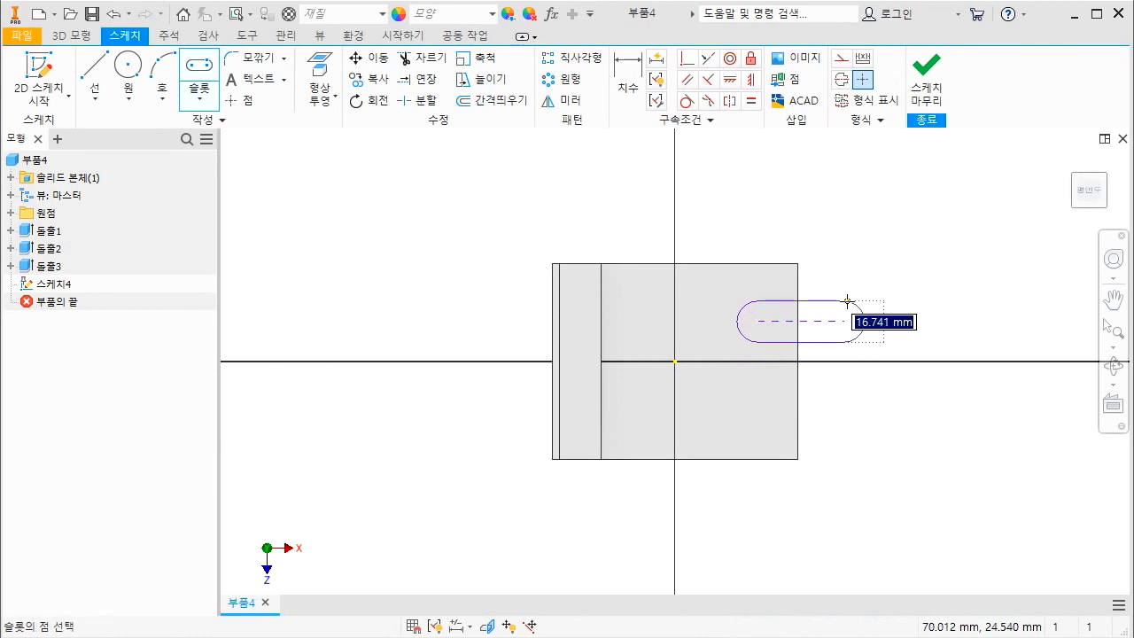
pyautogui.click(847, 302)
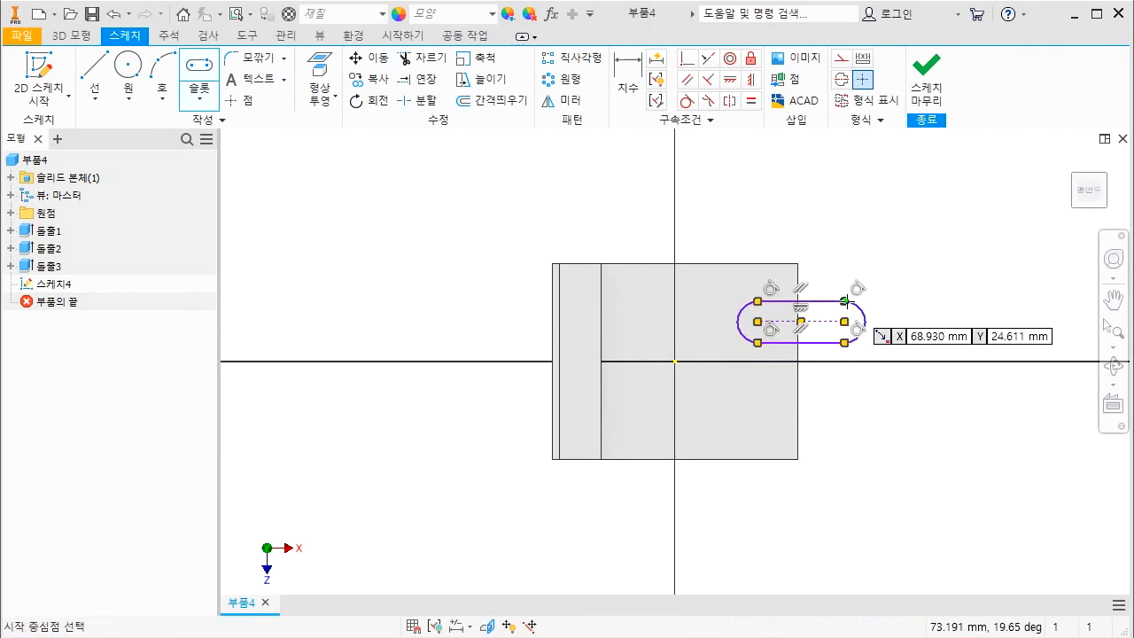
pyautogui.press('Escape')
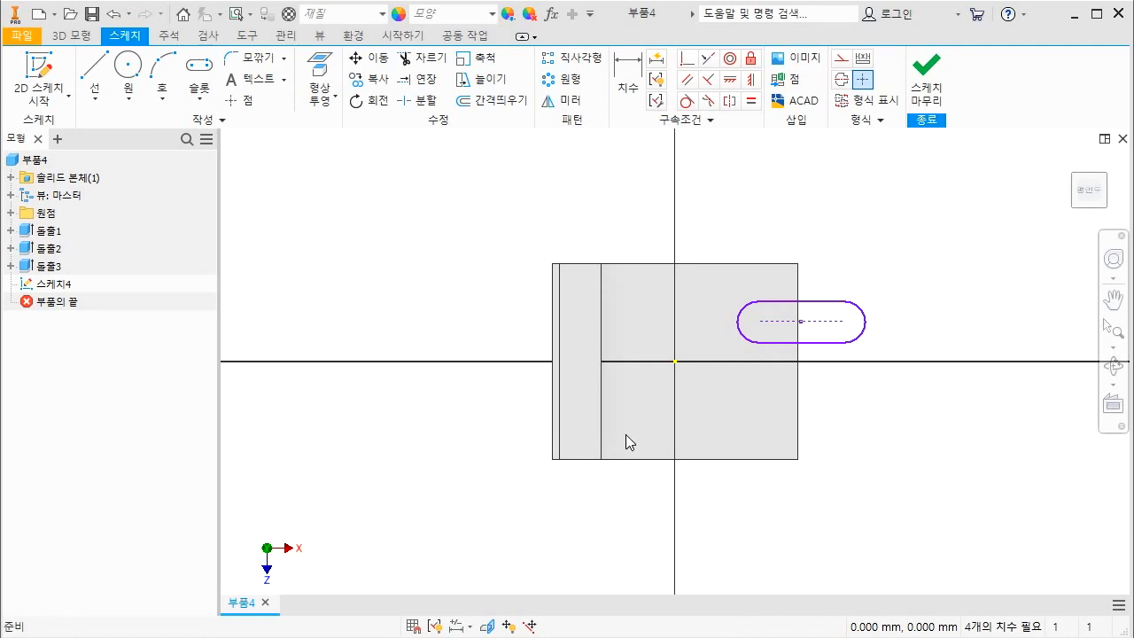
pyautogui.moveTo(671, 366); pyautogui.dragTo(835, 365)
pyautogui.press('Escape')
# - Align the slot's centerline with the sketch origin using a 0 mm vertical dimension
pyautogui.press('d')
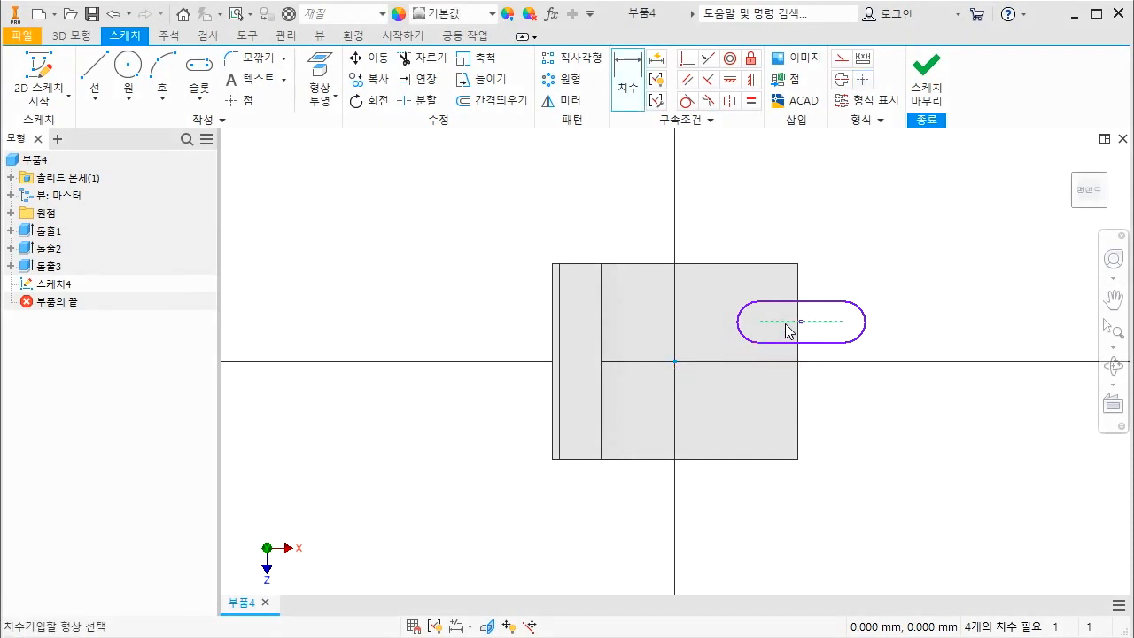
pyautogui.click(786, 331)
pyautogui.click(885, 361)
pyautogui.click(901, 326)
pyautogui.write('0')
pyautogui.press('Return')
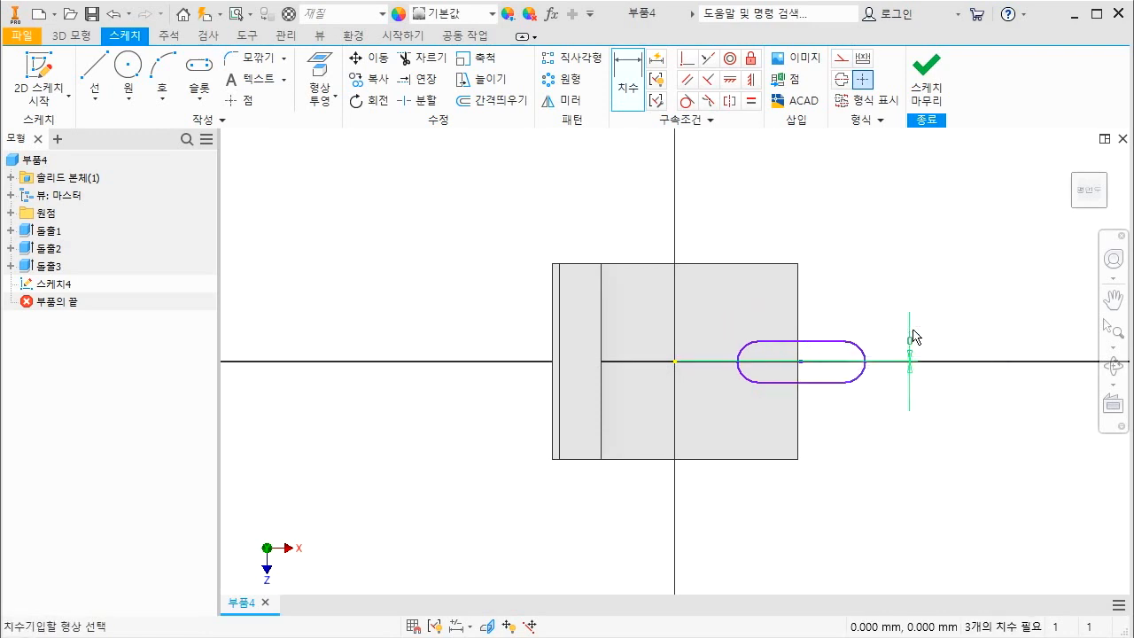
pyautogui.press('Escape')
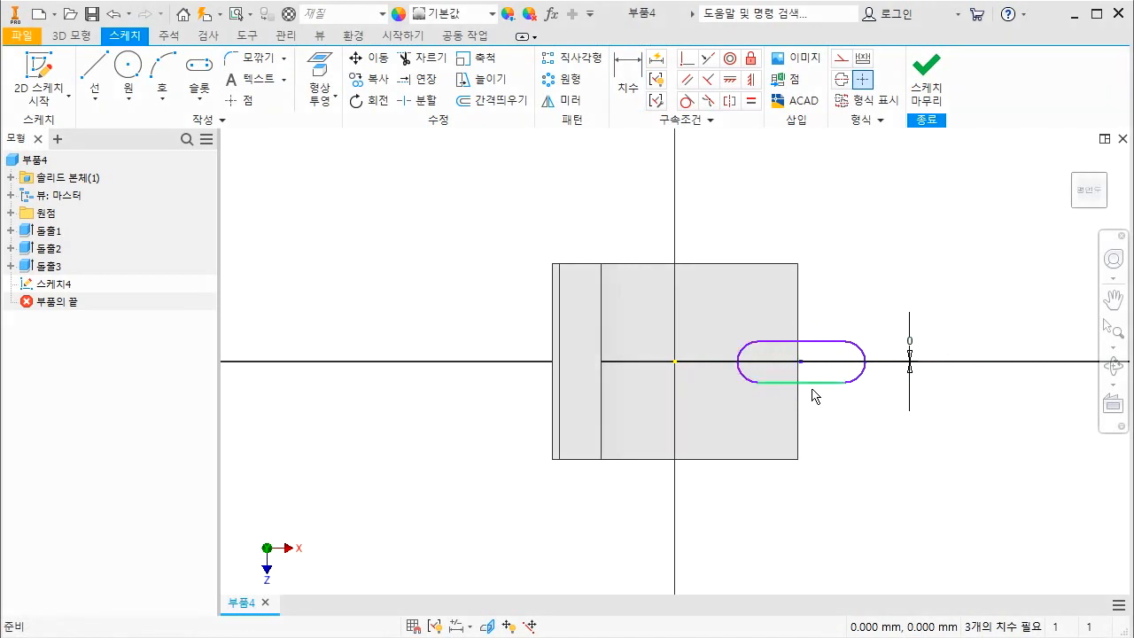
# - Dimension the slot's width between its two straight sides to 16 mm
pyautogui.press('d')
pyautogui.click(813, 348)
pyautogui.click(759, 382)
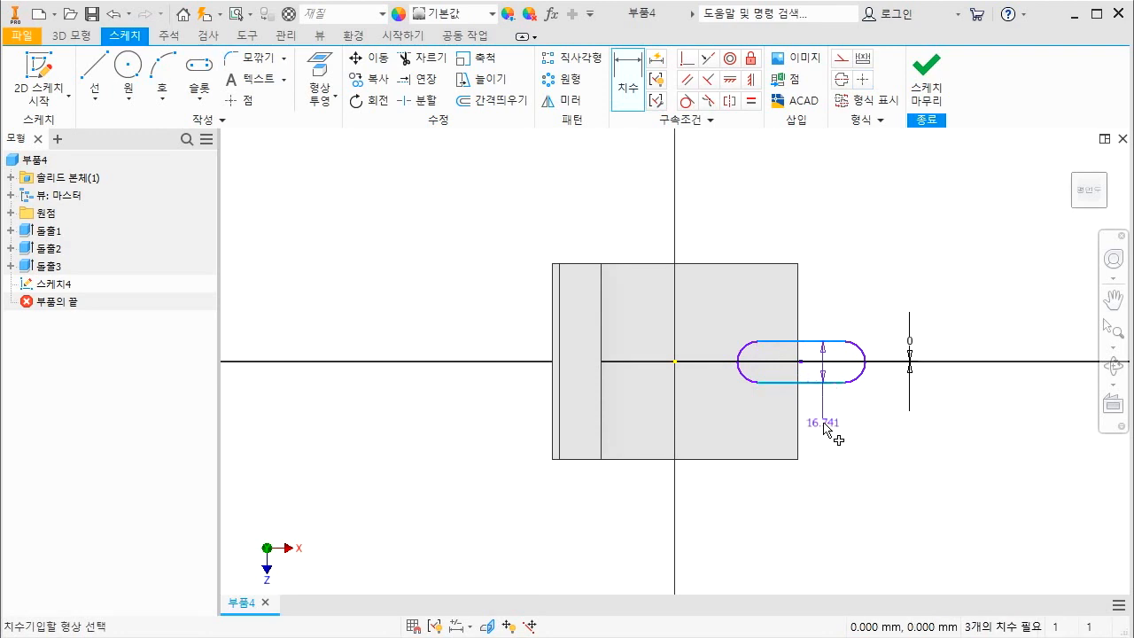
pyautogui.click(824, 434)
pyautogui.write('16')
pyautogui.press('Return')
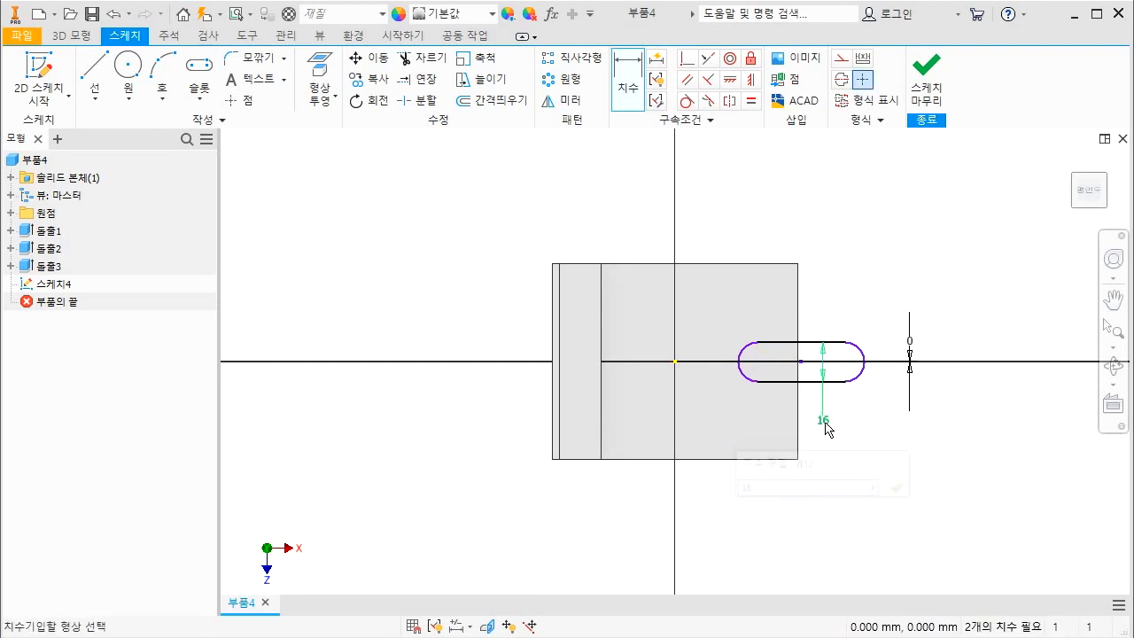
pyautogui.press('Escape')
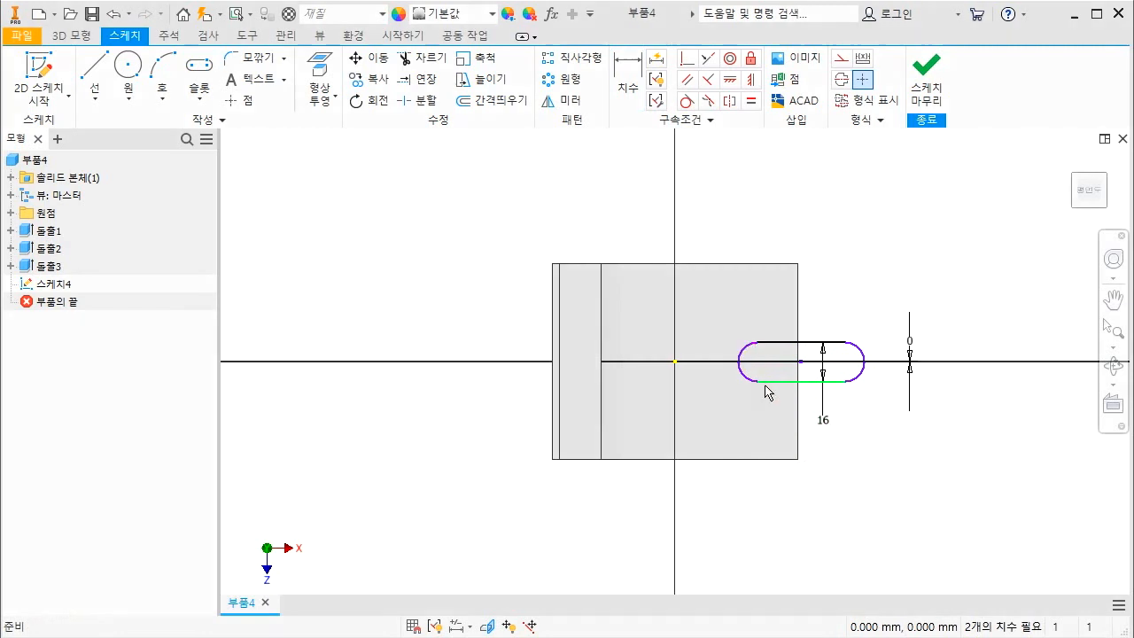
# - Dimension the distance from the slot's inner arc center to the base plate's outer edge to 5 mm
pyautogui.moveTo(760, 345)
pyautogui.mouseDown()
pyautogui.moveTo(747, 368)
pyautogui.moveTo(755, 385)
pyautogui.moveTo(751, 342)
pyautogui.moveTo(738, 364)
pyautogui.moveTo(759, 365)
pyautogui.moveTo(792, 416)
pyautogui.moveTo(795, 381)
pyautogui.moveTo(764, 374)
pyautogui.mouseUp()
pyautogui.press('d')
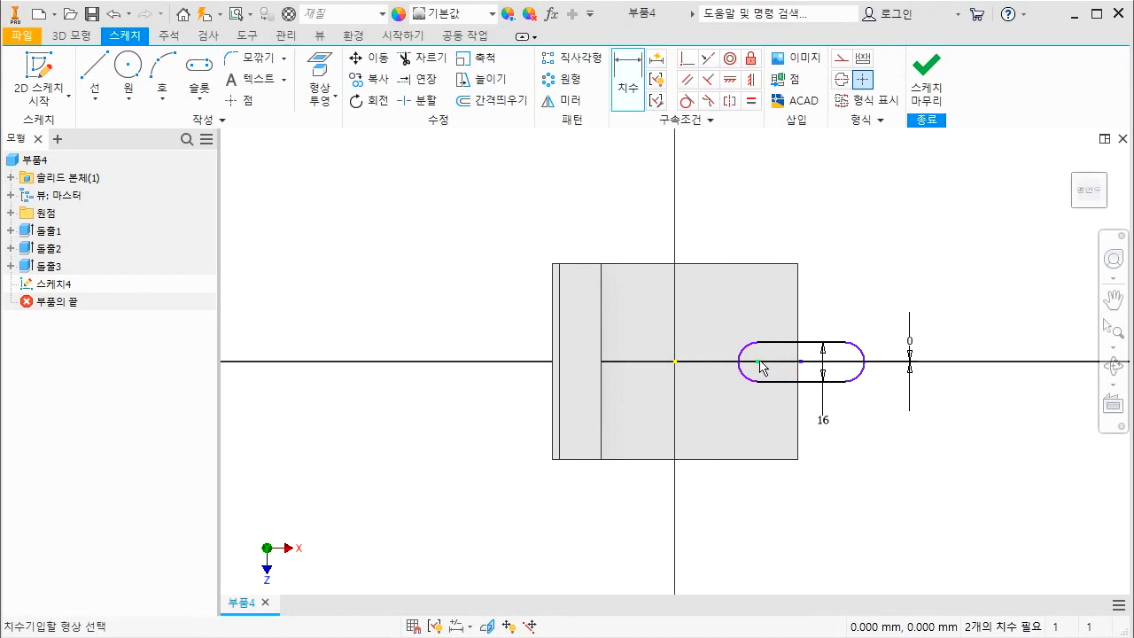
pyautogui.click(794, 403)
pyautogui.click(780, 411)
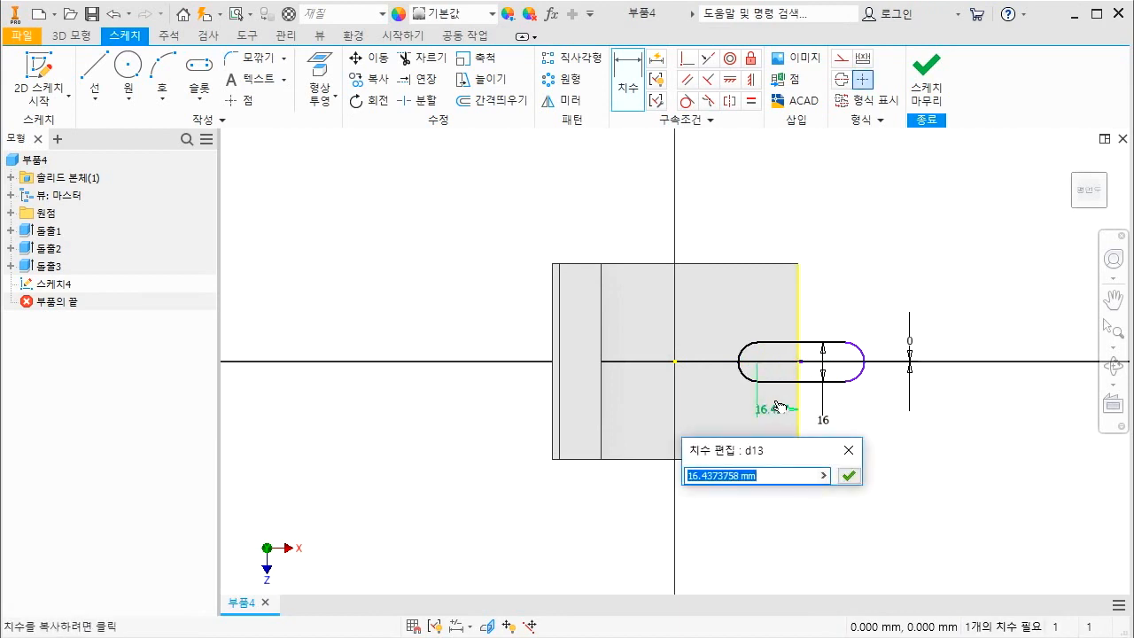
pyautogui.write('5')
pyautogui.press('Return')
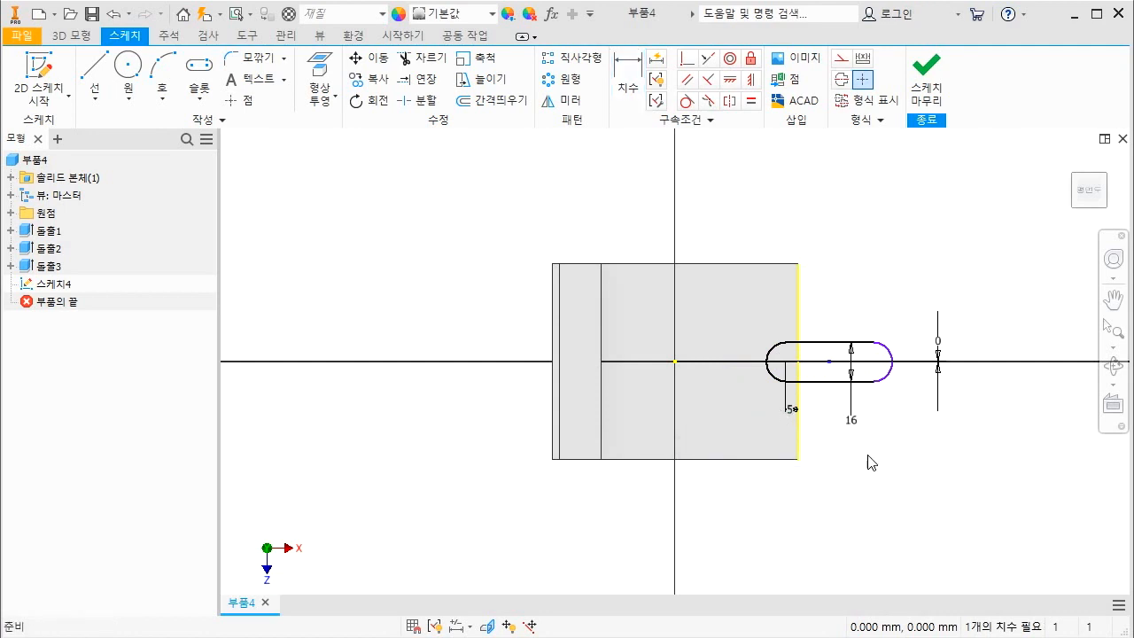
pyautogui.moveTo(809, 364)
pyautogui.mouseDown()
pyautogui.moveTo(779, 345)
pyautogui.moveTo(785, 372)
pyautogui.mouseUp()
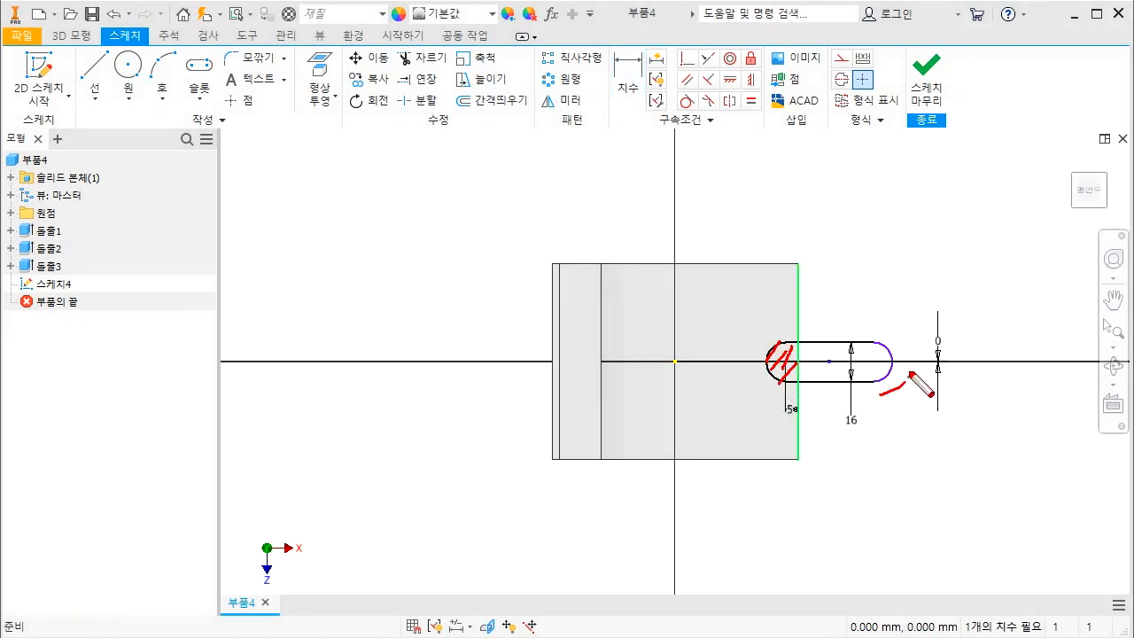
pyautogui.moveTo(913, 385)
pyautogui.mouseDown()
pyautogui.moveTo(873, 377)
pyautogui.moveTo(897, 375)
pyautogui.mouseUp()
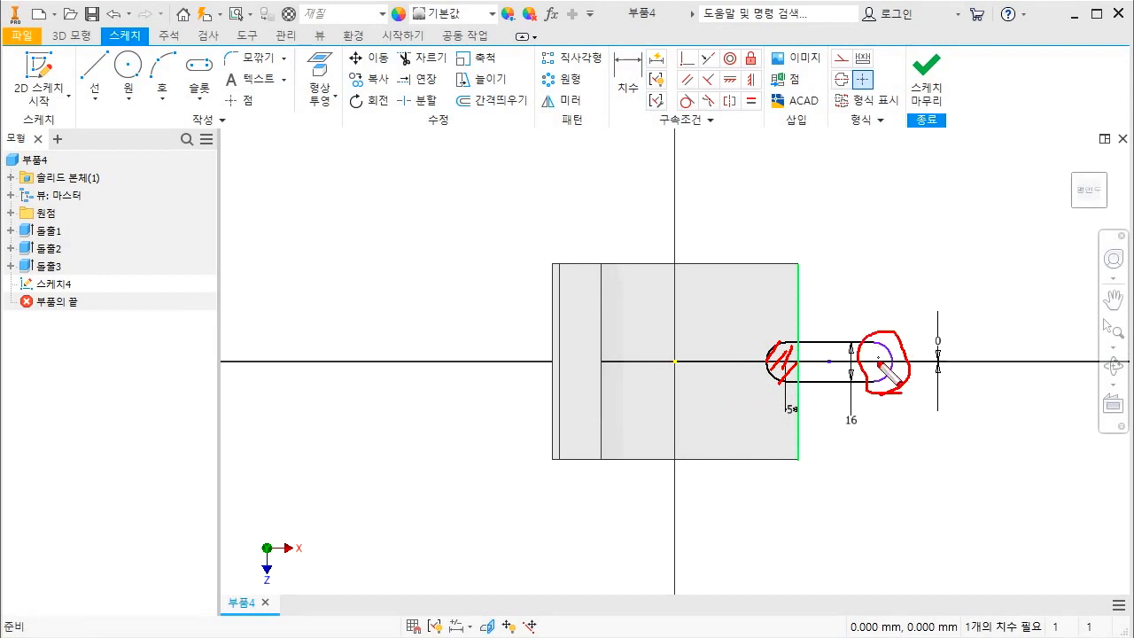
pyautogui.moveTo(859, 321)
pyautogui.mouseDown()
pyautogui.moveTo(906, 359)
pyautogui.moveTo(869, 344)
pyautogui.mouseUp()
pyautogui.moveTo(793, 263)
pyautogui.mouseDown()
pyautogui.moveTo(786, 450)
pyautogui.moveTo(801, 278)
pyautogui.moveTo(834, 283)
pyautogui.moveTo(828, 290)
pyautogui.mouseUp()
pyautogui.press('Escape')
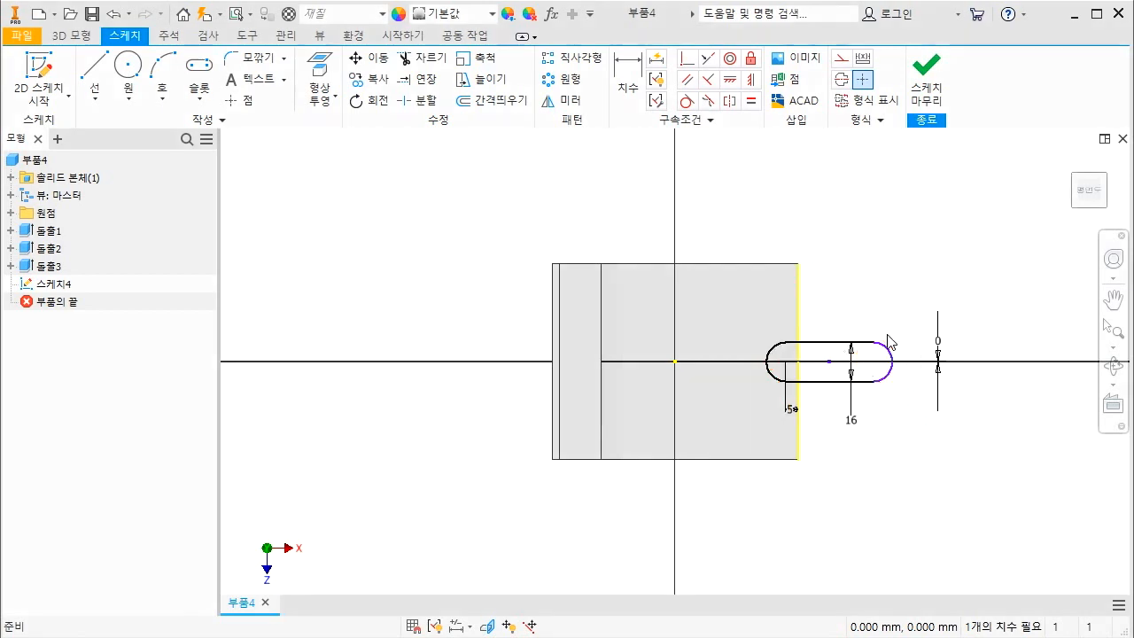
pyautogui.hotkey('ctrl', '2')
pyautogui.moveTo(787, 344)
pyautogui.mouseDown()
pyautogui.moveTo(771, 372)
pyautogui.moveTo(808, 379)
pyautogui.moveTo(754, 390)
pyautogui.moveTo(791, 400)
pyautogui.mouseUp()
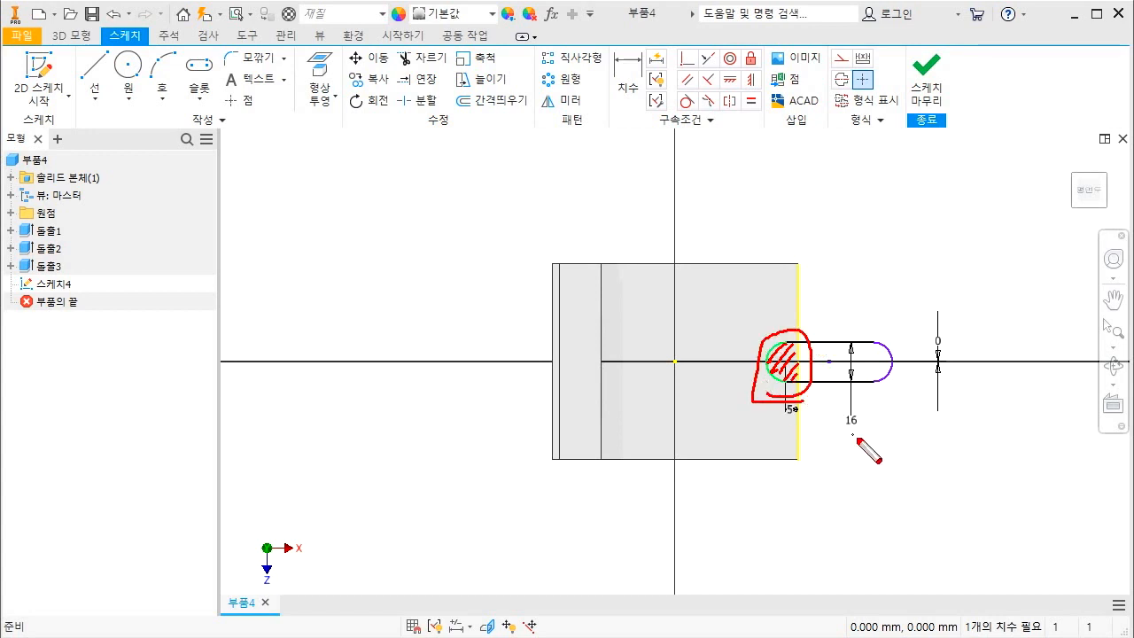
pyautogui.moveTo(1028, 635); pyautogui.dragTo(994, 614)
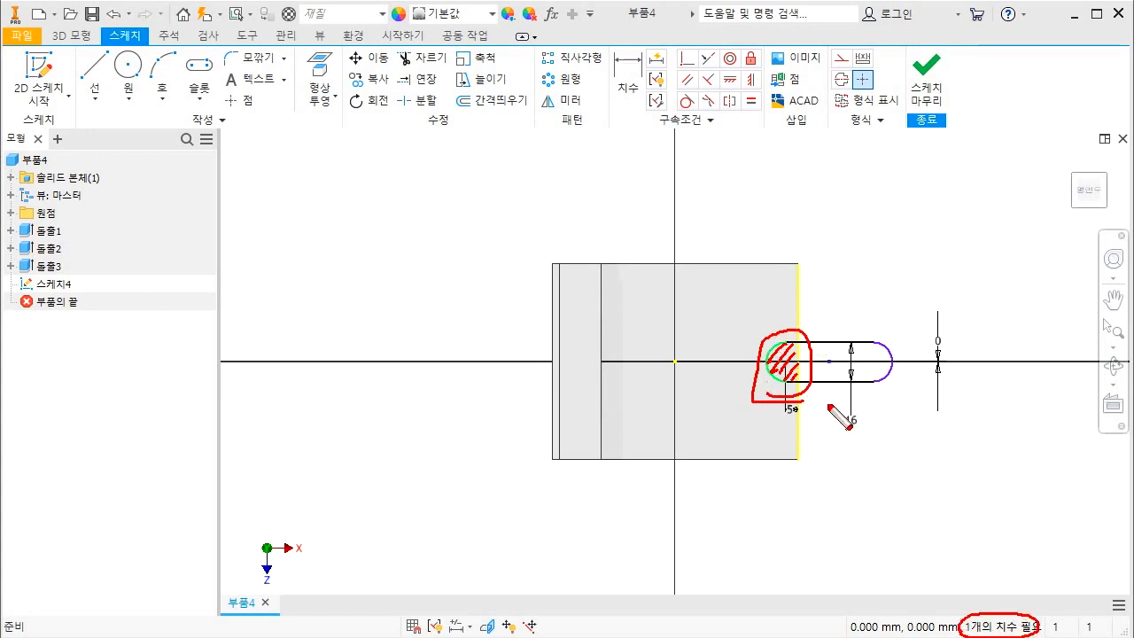
pyautogui.press('Escape')
# - Extrude-cut the slot area inside the base plate's edge through the whole part with the Through All extent
pyautogui.press('e')
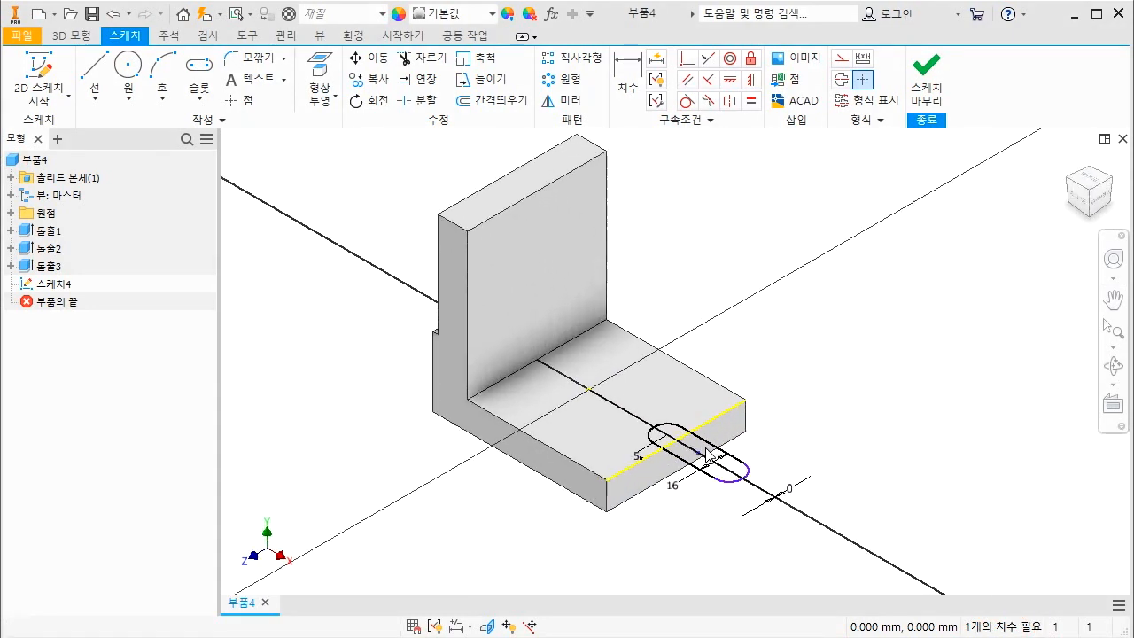
pyautogui.click(664, 430)
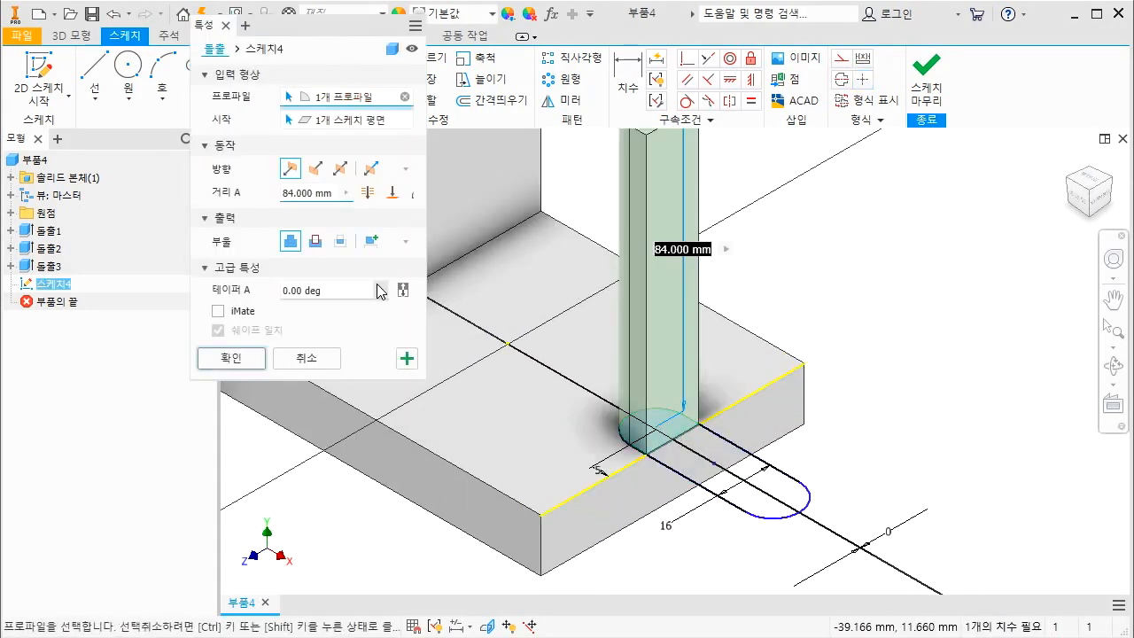
pyautogui.click(315, 241)
pyautogui.click(379, 192)
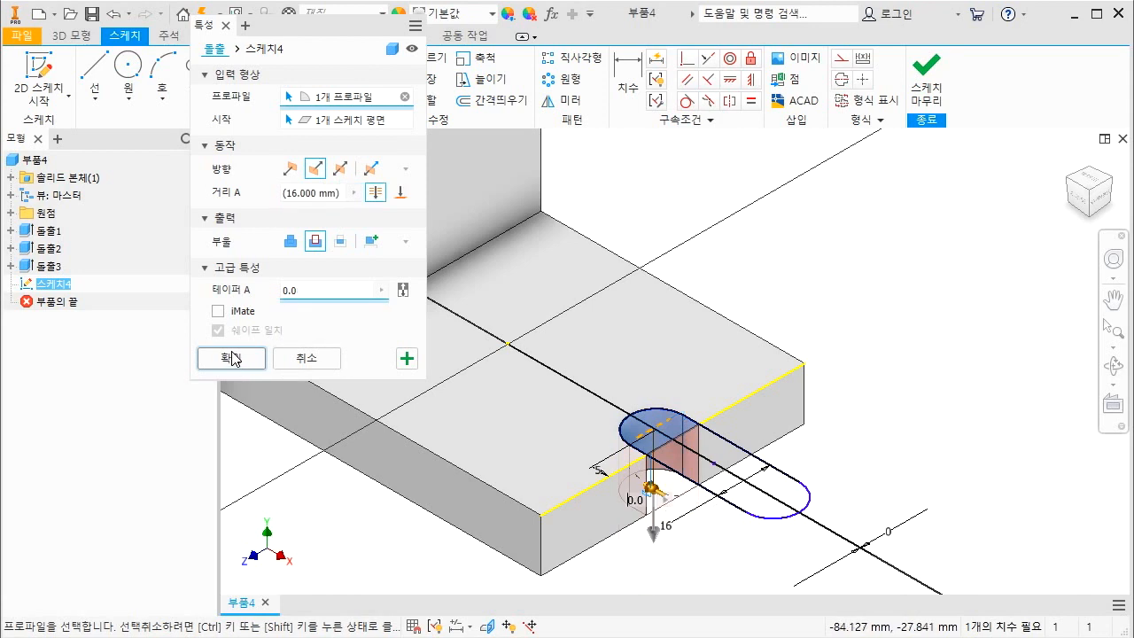
pyautogui.click(233, 359)
pyautogui.scroll(5, 846, 355)
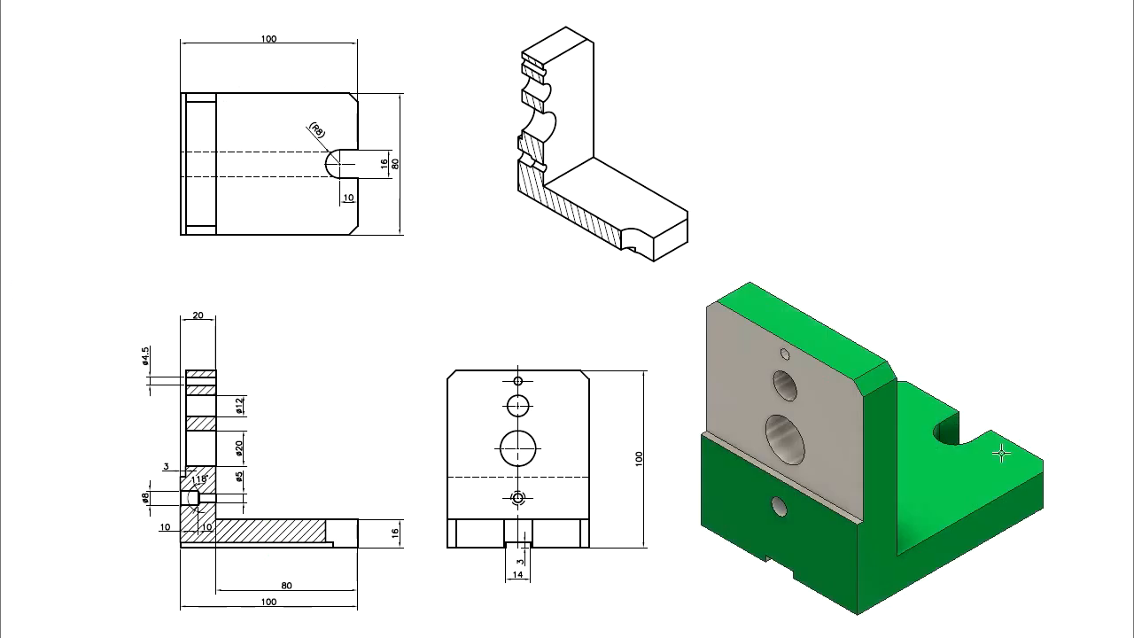
# - Check the four holes of the upright wall in the reference drawing
pyautogui.moveTo(779, 524)
pyautogui.mouseDown()
pyautogui.moveTo(790, 524)
pyautogui.moveTo(775, 520)
pyautogui.mouseUp()
pyautogui.moveTo(791, 466)
pyautogui.mouseDown()
pyautogui.moveTo(770, 433)
pyautogui.moveTo(765, 443)
pyautogui.mouseUp()
pyautogui.moveTo(765, 401)
pyautogui.mouseDown()
pyautogui.moveTo(793, 379)
pyautogui.moveTo(767, 387)
pyautogui.mouseUp()
pyautogui.moveTo(774, 357)
pyautogui.mouseDown()
pyautogui.moveTo(804, 366)
pyautogui.moveTo(772, 358)
pyautogui.mouseUp()
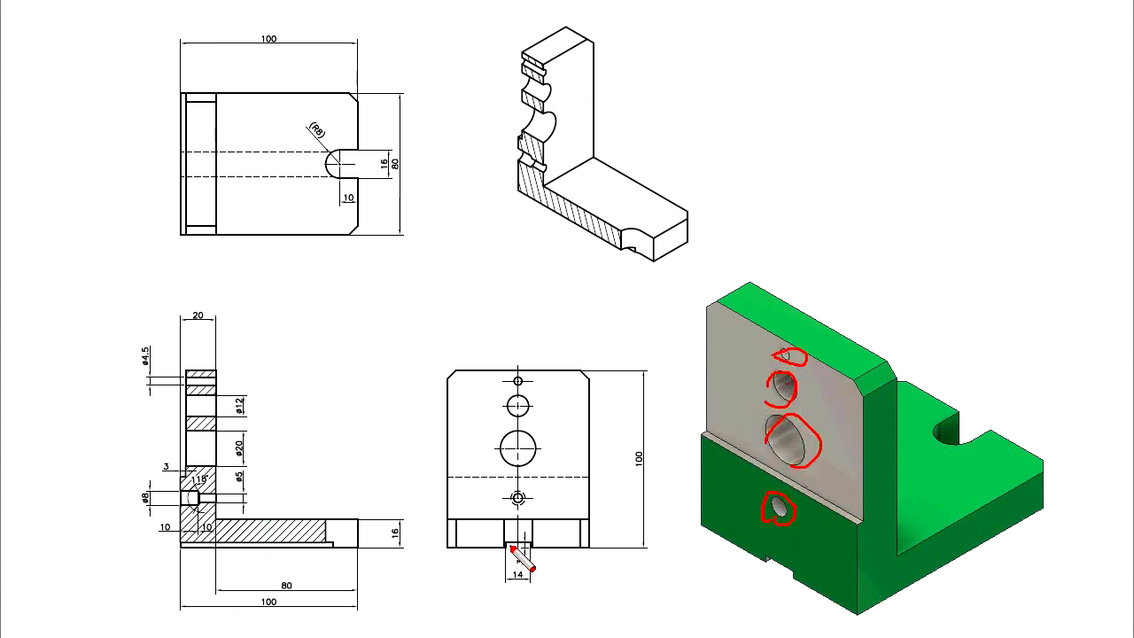
pyautogui.press('Escape')
pyautogui.hotkey('alt', 'Tab')
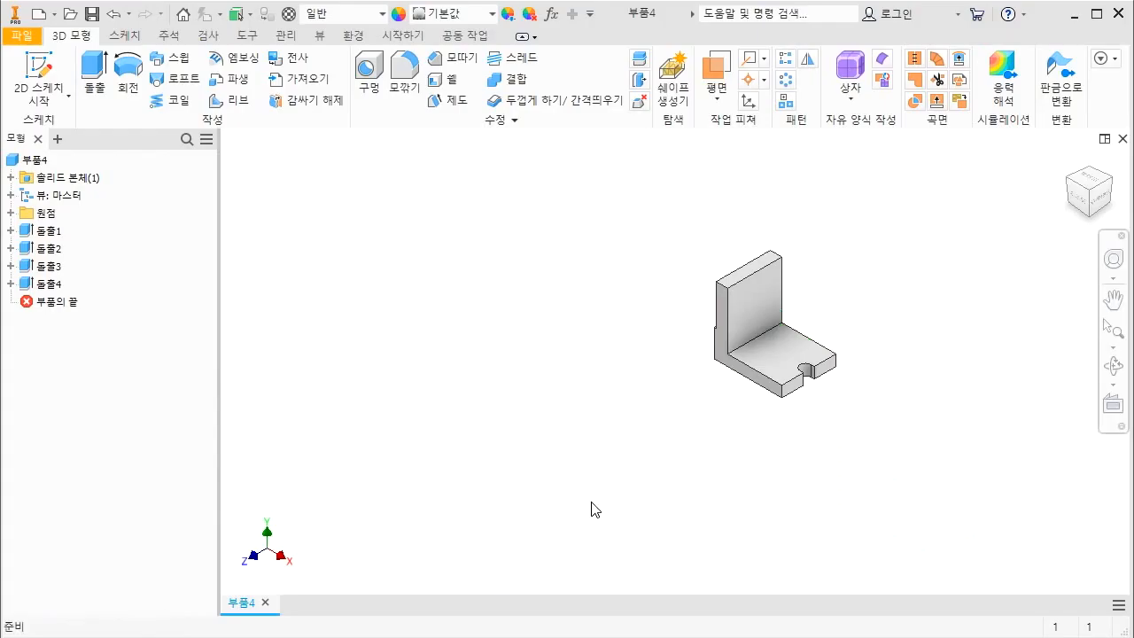
# - Start a new sketch on the upright wall's inner face, above the base plate
pyautogui.scroll(5, 754, 305)
pyautogui.click(742, 304)
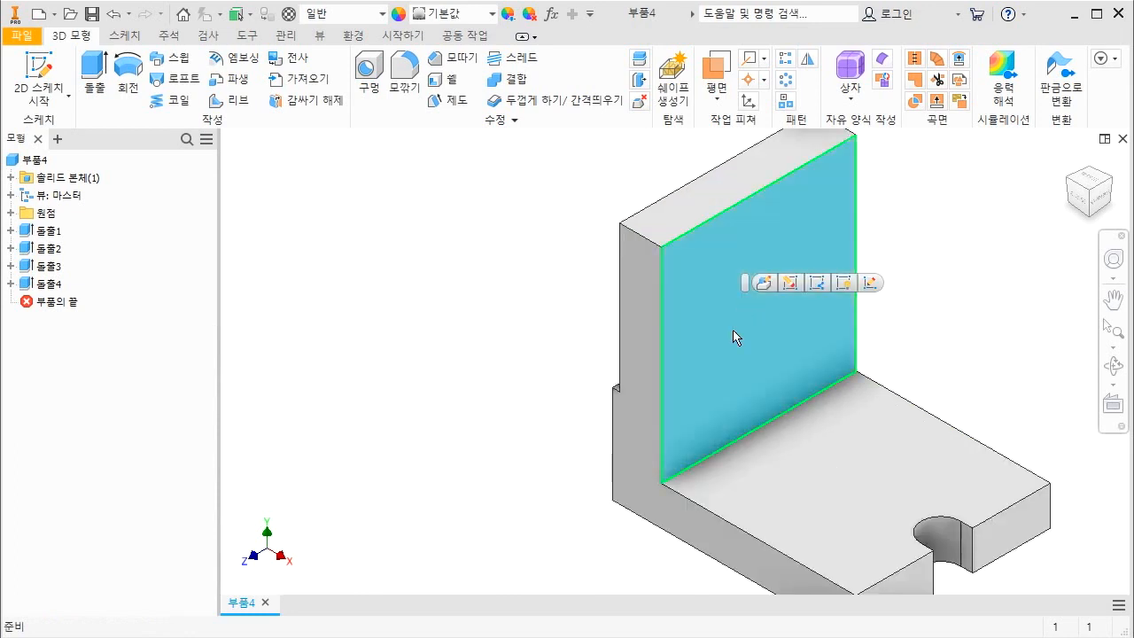
pyautogui.rightClick(734, 333)
pyautogui.click(740, 381)
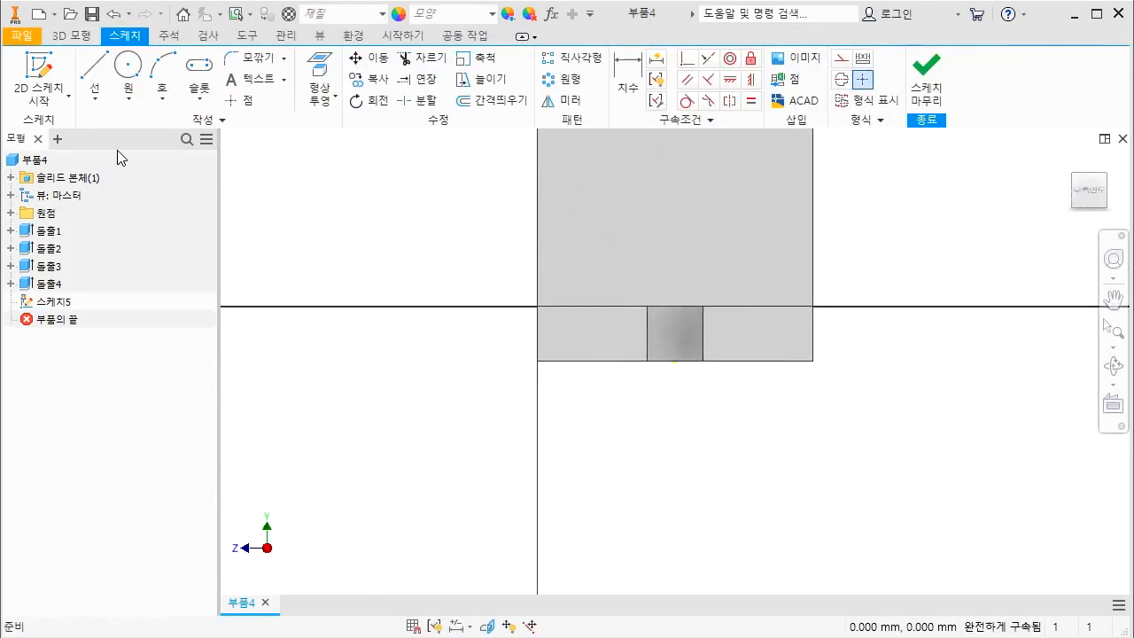
# - Sketch four circles in a rough vertical column on the wall face, the top one about 6.3 mm in diameter
pyautogui.click(129, 67)
pyautogui.scroll(-2, 612, 314)
pyautogui.scroll(3, 557, 251)
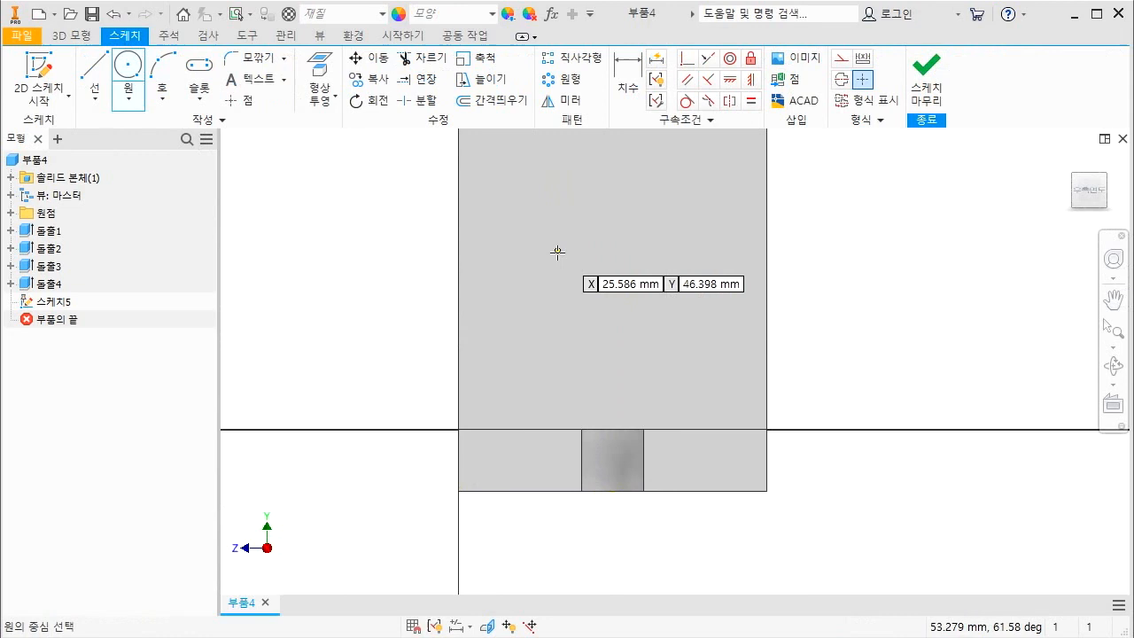
pyautogui.click(567, 378)
pyautogui.click(579, 359)
pyautogui.click(556, 303)
pyautogui.click(567, 283)
pyautogui.click(568, 243)
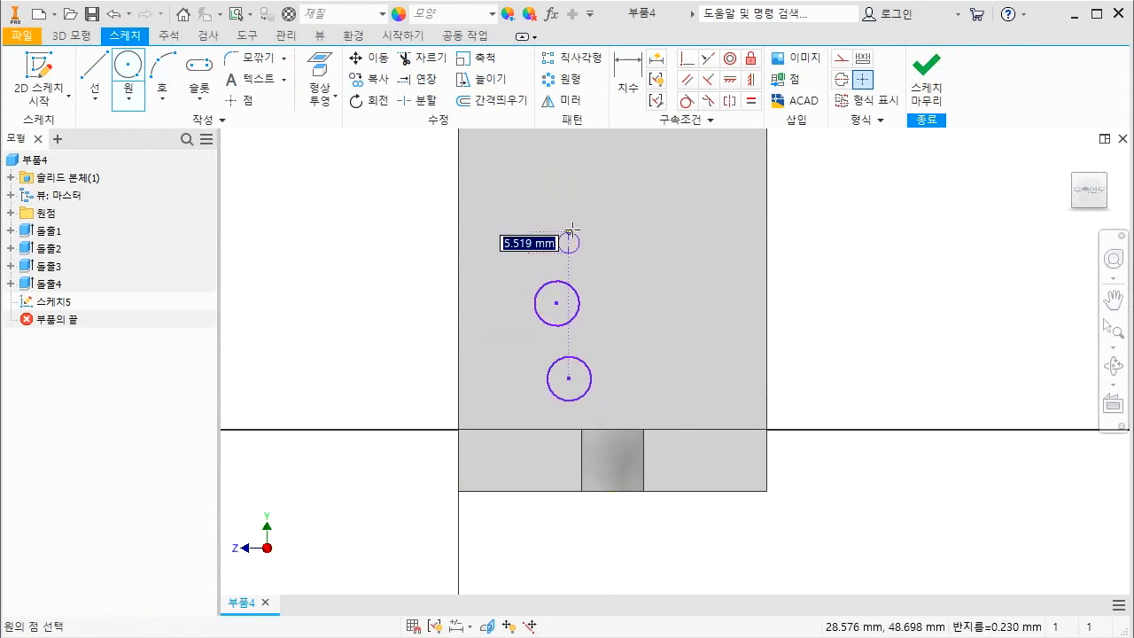
pyautogui.click(577, 222)
pyautogui.click(579, 183)
pyautogui.click(591, 183)
pyautogui.press('Escape')
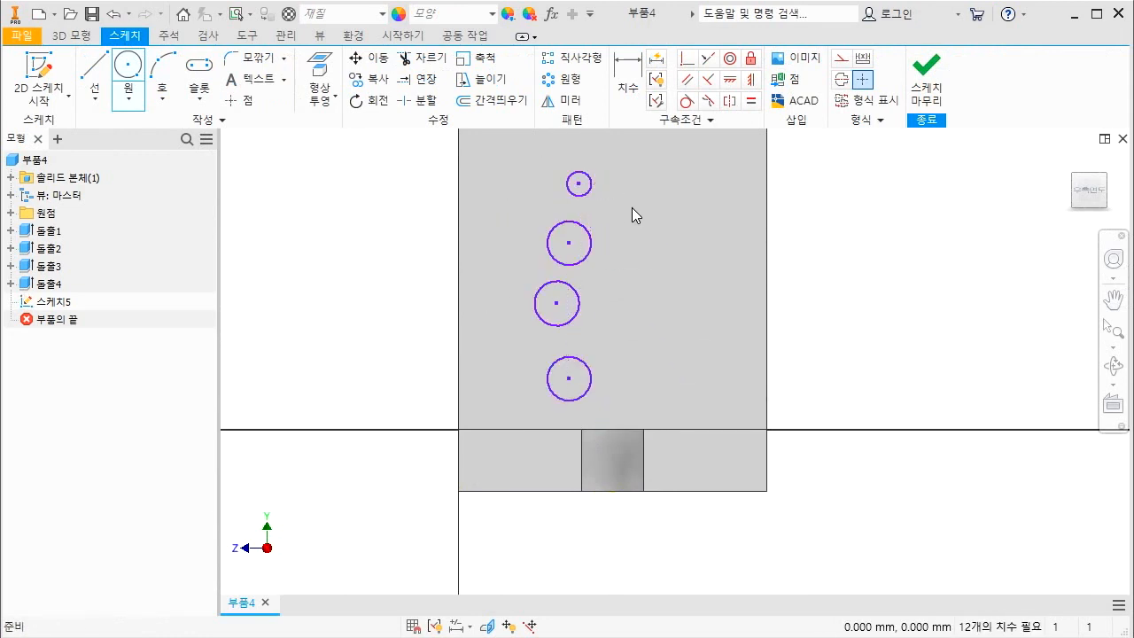
# - Dimension the top circle's diameter to 4.5 mm and the second circle's diameter to 12 mm
pyautogui.press('d')
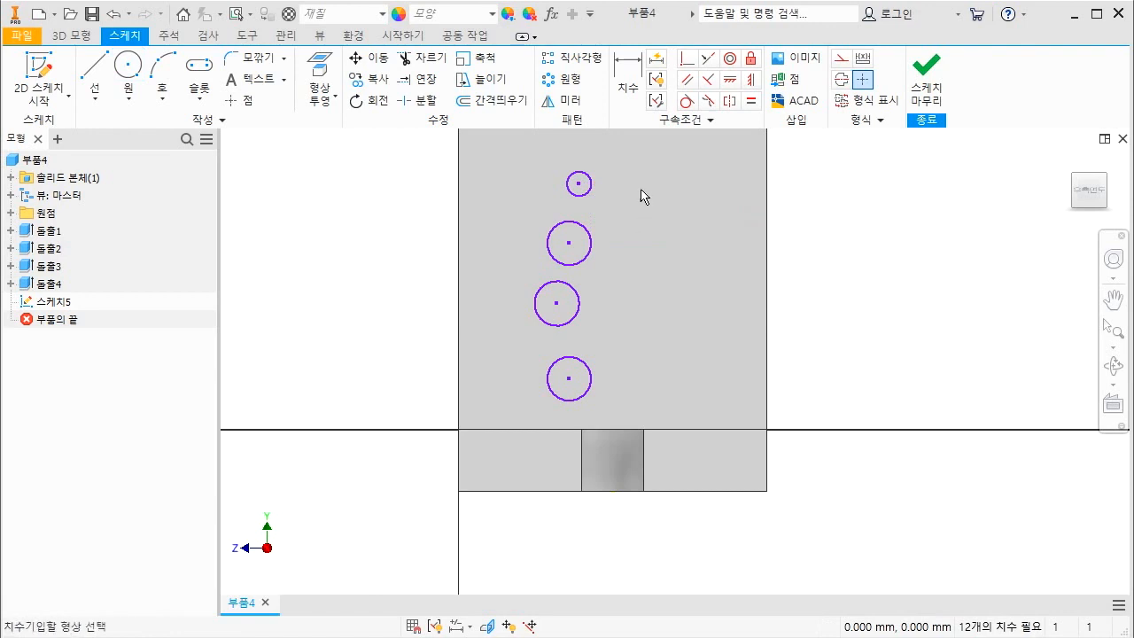
pyautogui.click(591, 185)
pyautogui.click(709, 160)
pyautogui.write('4.5')
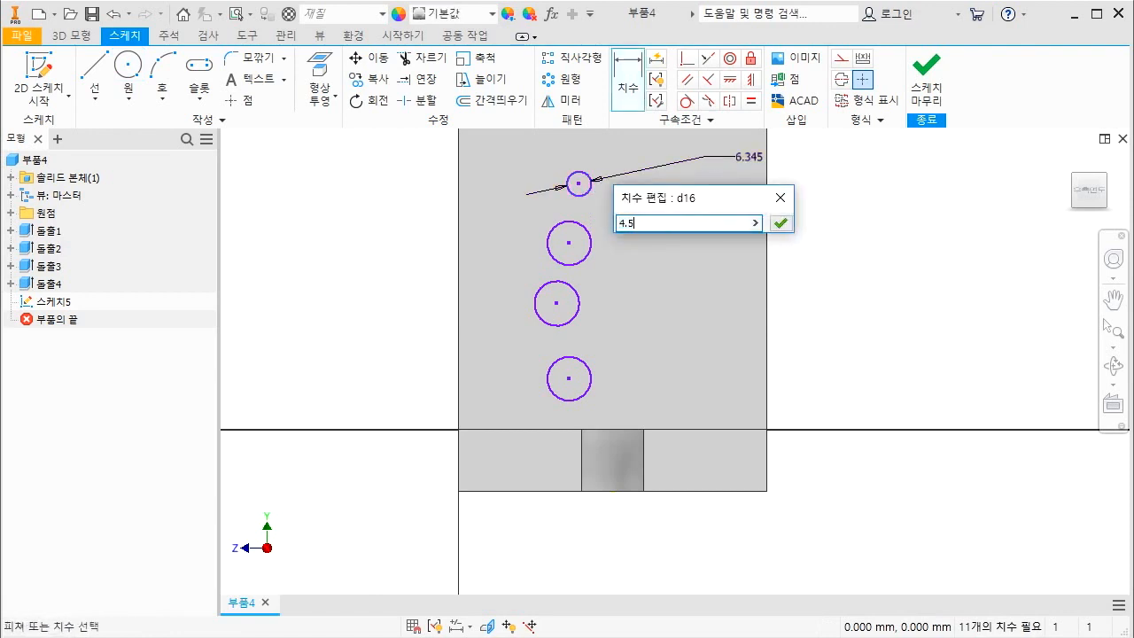
pyautogui.press('Return')
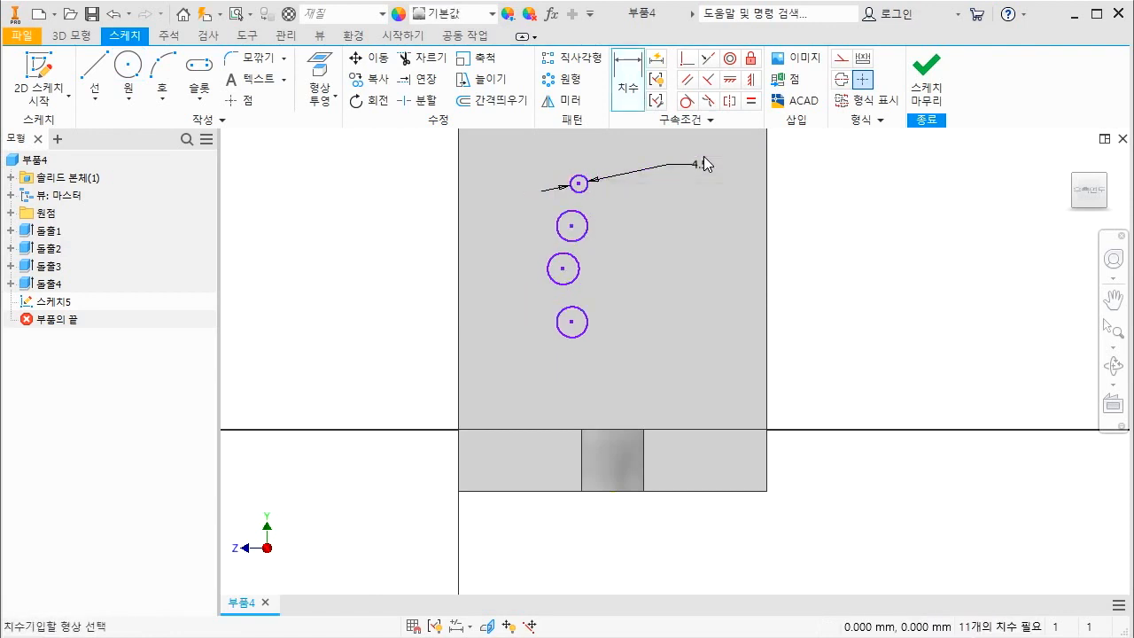
pyautogui.click(583, 227)
pyautogui.click(633, 212)
pyautogui.write('12')
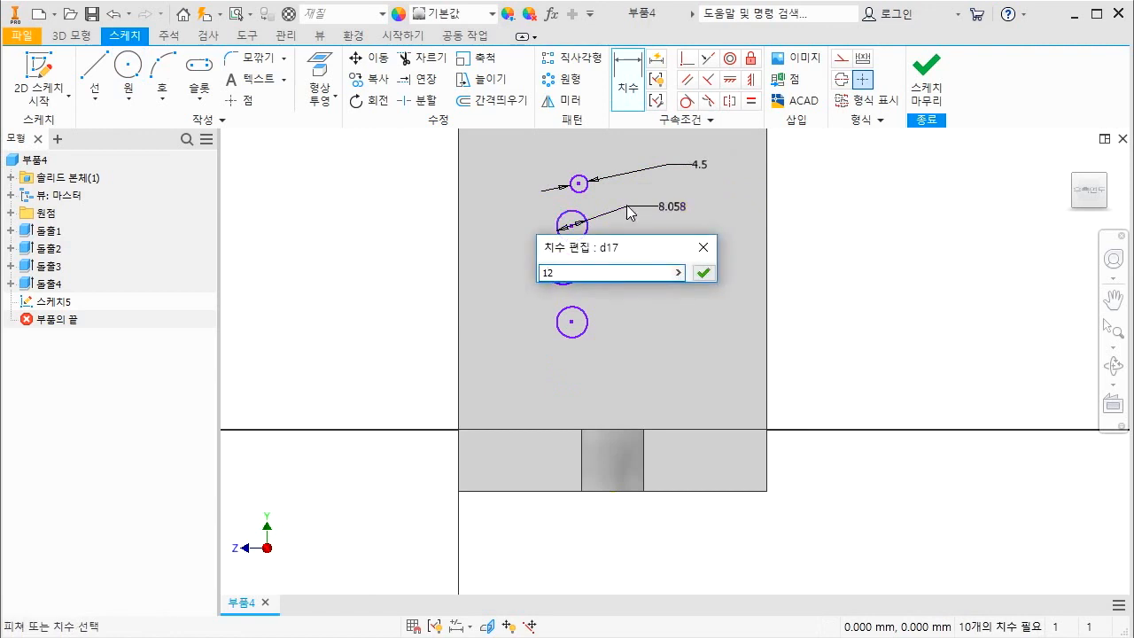
pyautogui.press('Return')
# - Dimension the third circle's diameter to 20 mm and the bottom circle's diameter to 5 mm
pyautogui.click(578, 276)
pyautogui.click(651, 257)
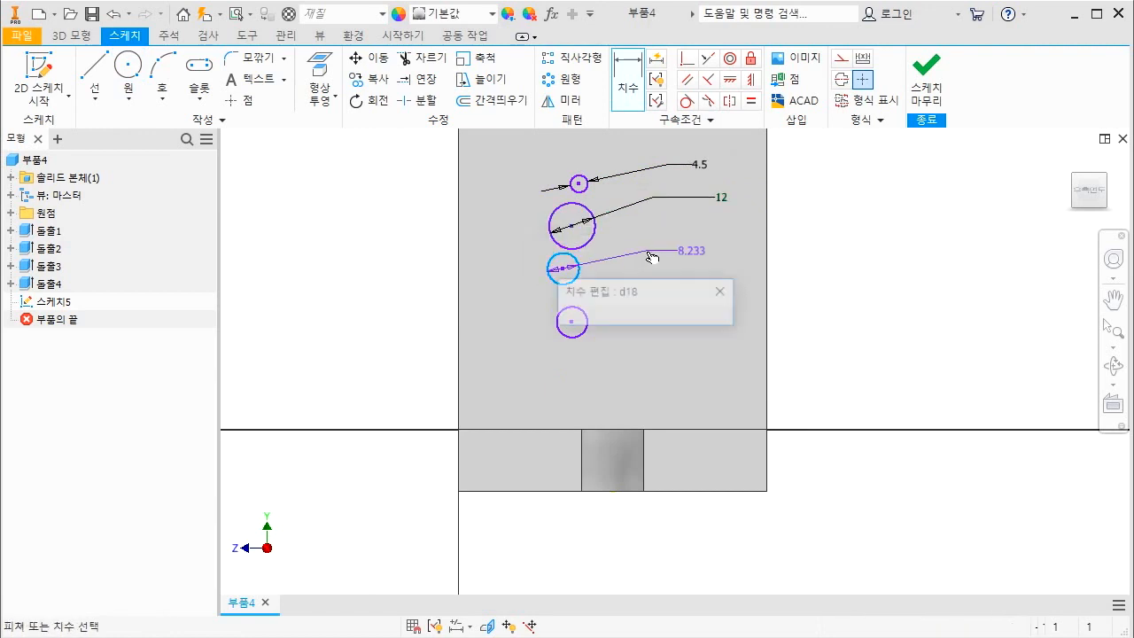
pyautogui.write('20')
pyautogui.press('Return')
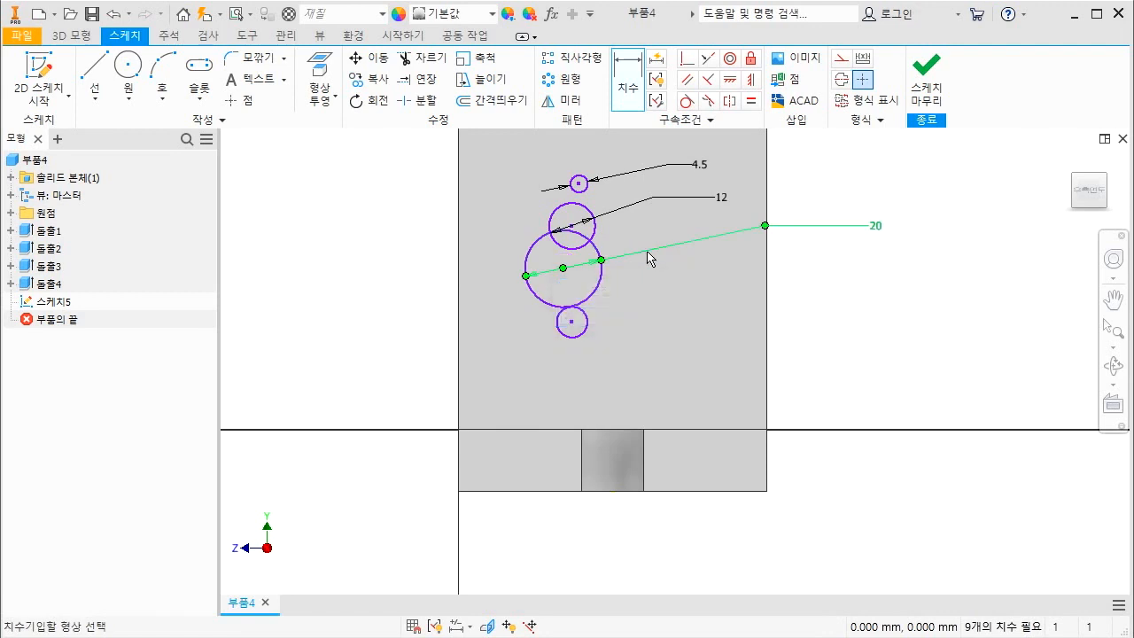
pyautogui.click(586, 328)
pyautogui.click(624, 326)
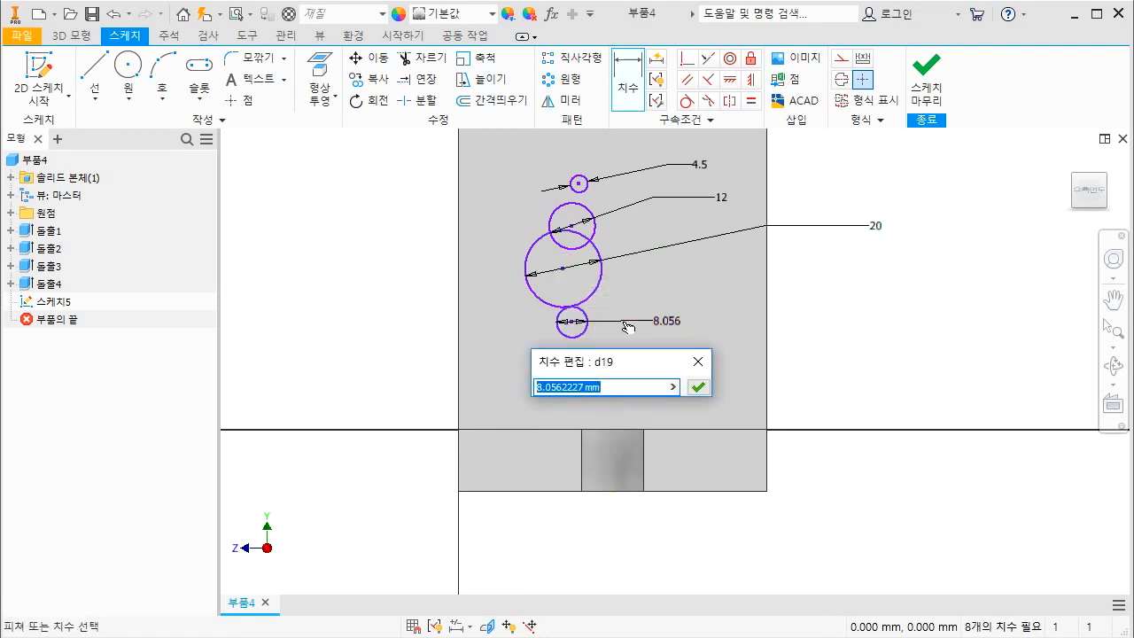
pyautogui.write('5')
pyautogui.press('Return')
pyautogui.press('Escape')
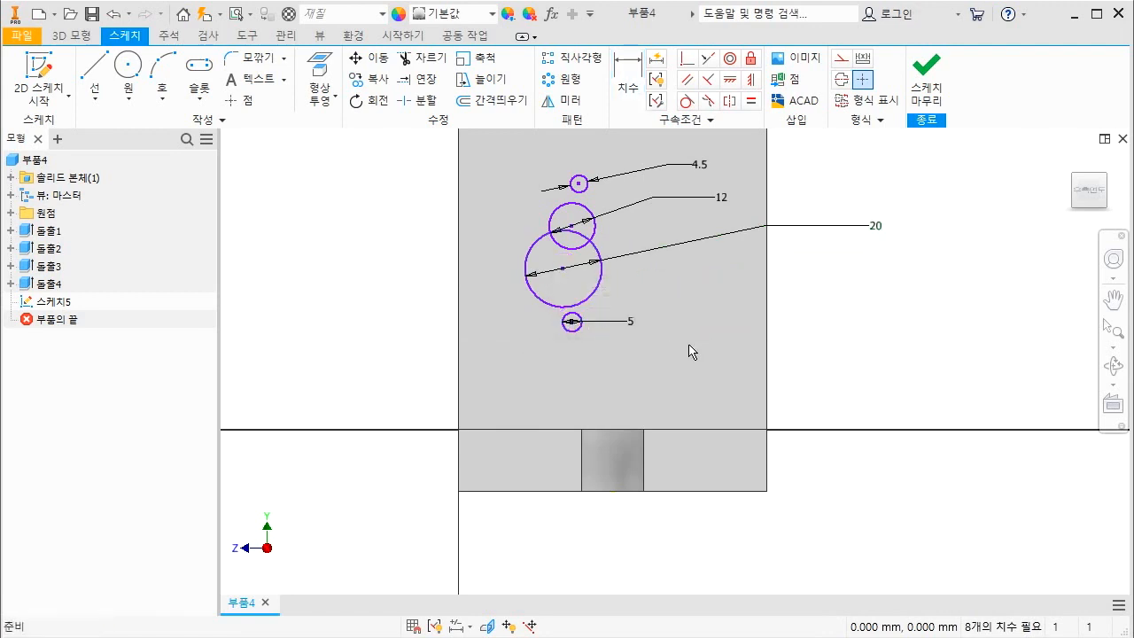
# - Slice the displayed part at the active sketch plane
pyautogui.press('F7')
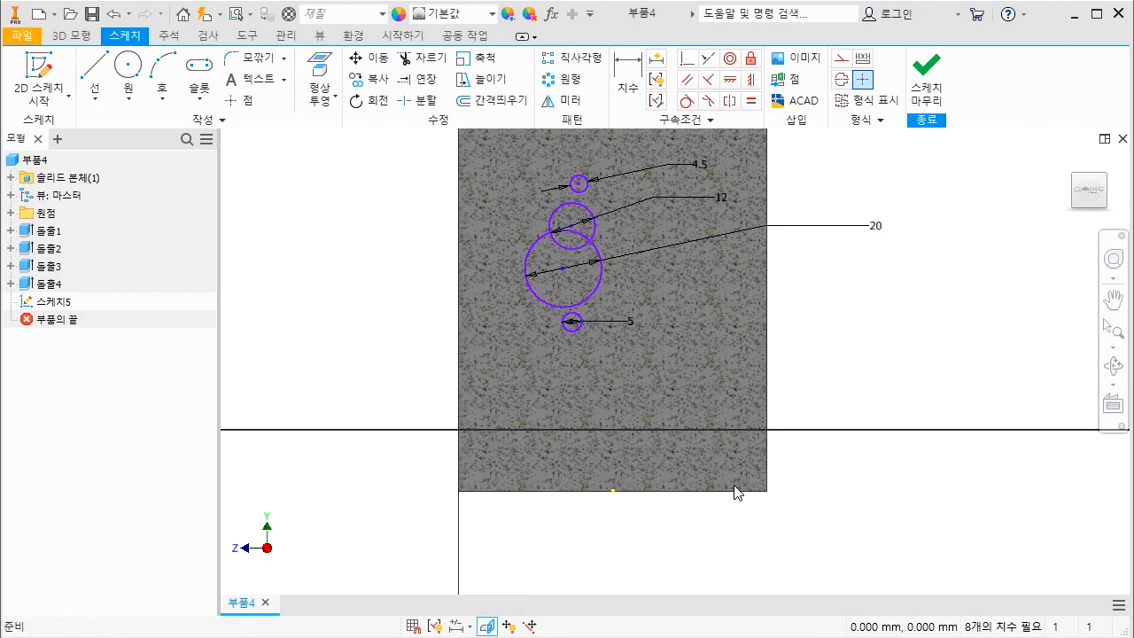
pyautogui.moveTo(623, 494)
pyautogui.mouseDown()
pyautogui.moveTo(605, 481)
pyautogui.moveTo(610, 499)
pyautogui.mouseUp()
pyautogui.moveTo(610, 489); pyautogui.dragTo(606, 302)
pyautogui.moveTo(622, 498)
pyautogui.mouseDown()
pyautogui.moveTo(603, 484)
pyautogui.moveTo(621, 501)
pyautogui.mouseUp()
pyautogui.moveTo(617, 165); pyautogui.dragTo(609, 485)
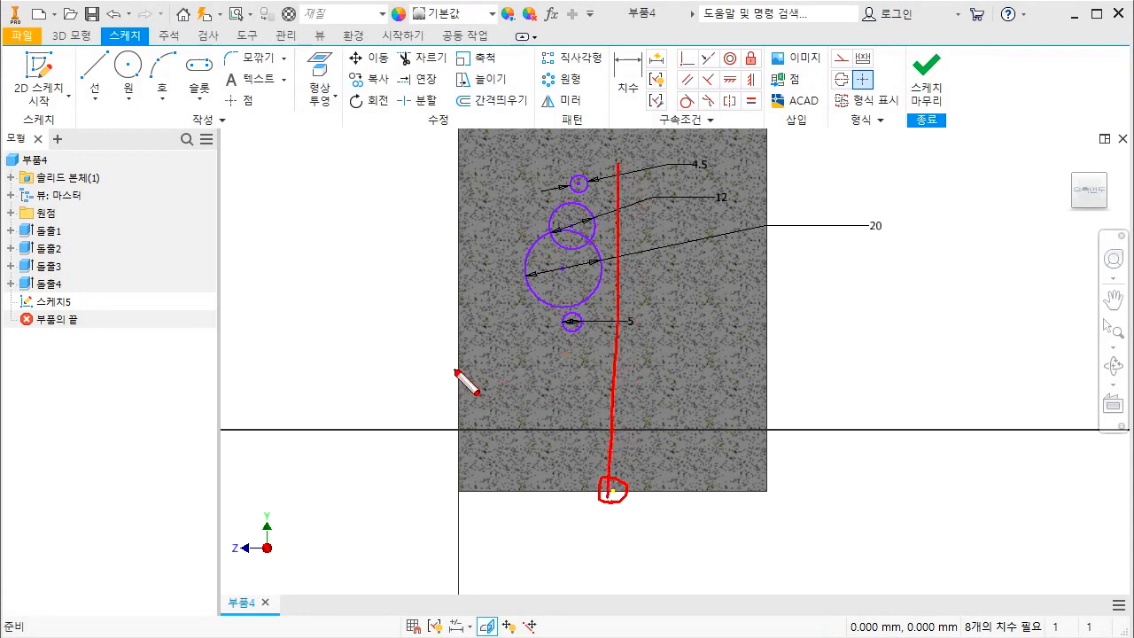
pyautogui.moveTo(455, 370)
pyautogui.mouseDown()
pyautogui.moveTo(688, 405)
pyautogui.moveTo(754, 386)
pyautogui.mouseUp()
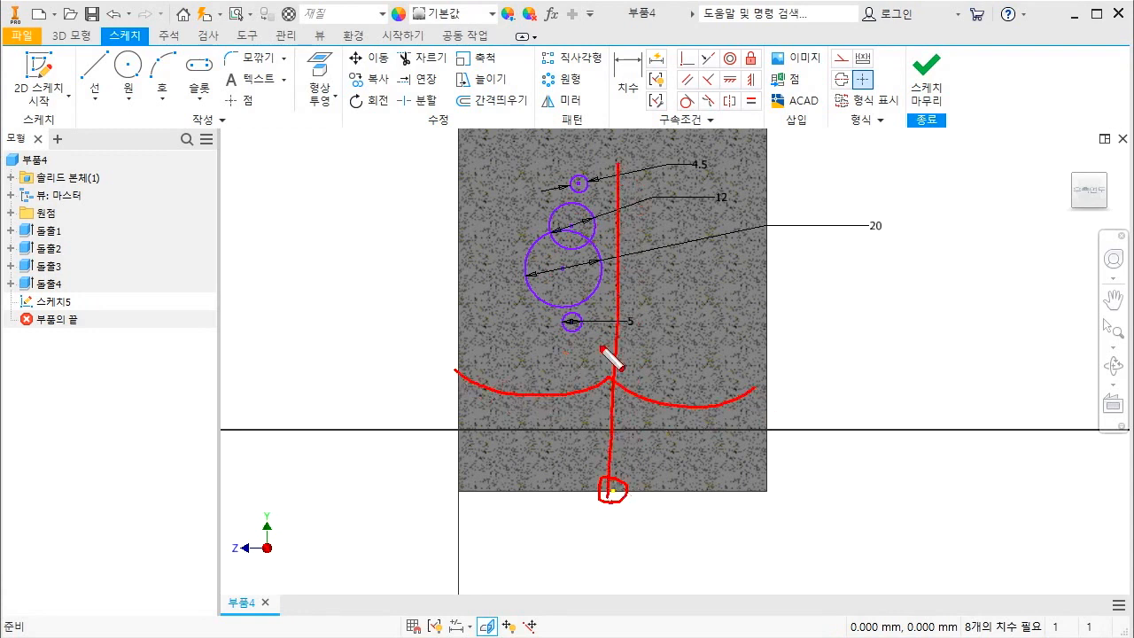
pyautogui.moveTo(574, 325)
pyautogui.mouseDown()
pyautogui.moveTo(615, 322)
pyautogui.moveTo(613, 434)
pyautogui.mouseUp()
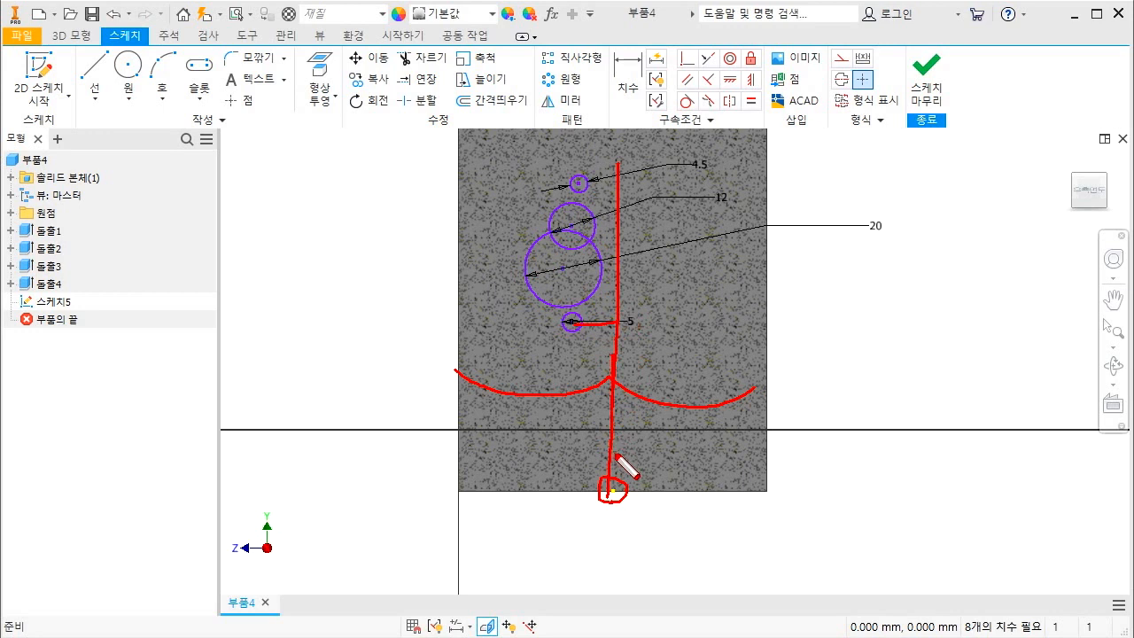
pyautogui.moveTo(627, 478)
pyautogui.mouseDown()
pyautogui.moveTo(620, 507)
pyautogui.moveTo(602, 479)
pyautogui.moveTo(632, 506)
pyautogui.moveTo(634, 483)
pyautogui.moveTo(622, 509)
pyautogui.moveTo(611, 489)
pyautogui.moveTo(626, 482)
pyautogui.moveTo(625, 501)
pyautogui.moveTo(612, 489)
pyautogui.mouseUp()
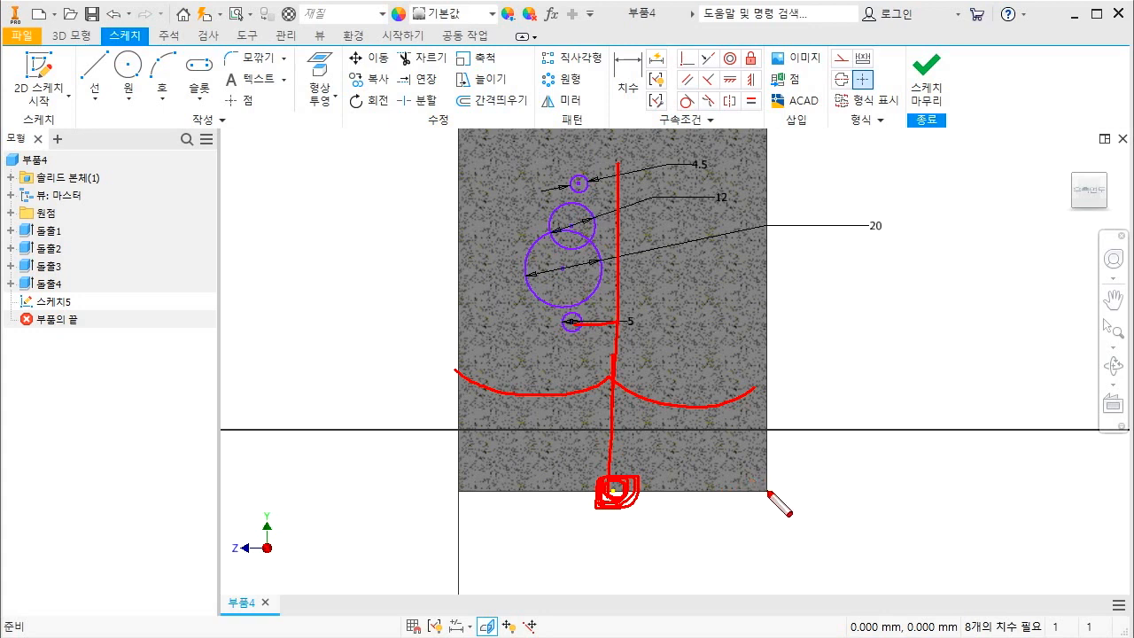
pyautogui.moveTo(767, 491); pyautogui.dragTo(767, 488)
pyautogui.click(460, 490)
pyautogui.moveTo(765, 490); pyautogui.dragTo(768, 477)
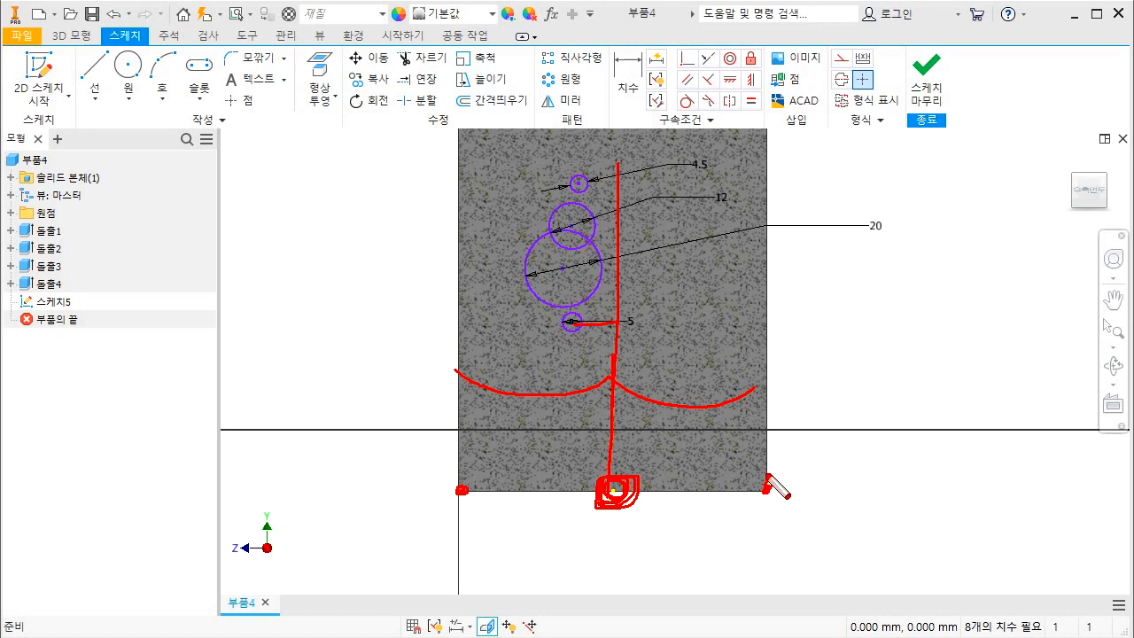
pyautogui.moveTo(561, 266)
pyautogui.mouseDown()
pyautogui.moveTo(520, 280)
pyautogui.moveTo(468, 265)
pyautogui.moveTo(462, 296)
pyautogui.moveTo(556, 266)
pyautogui.mouseUp()
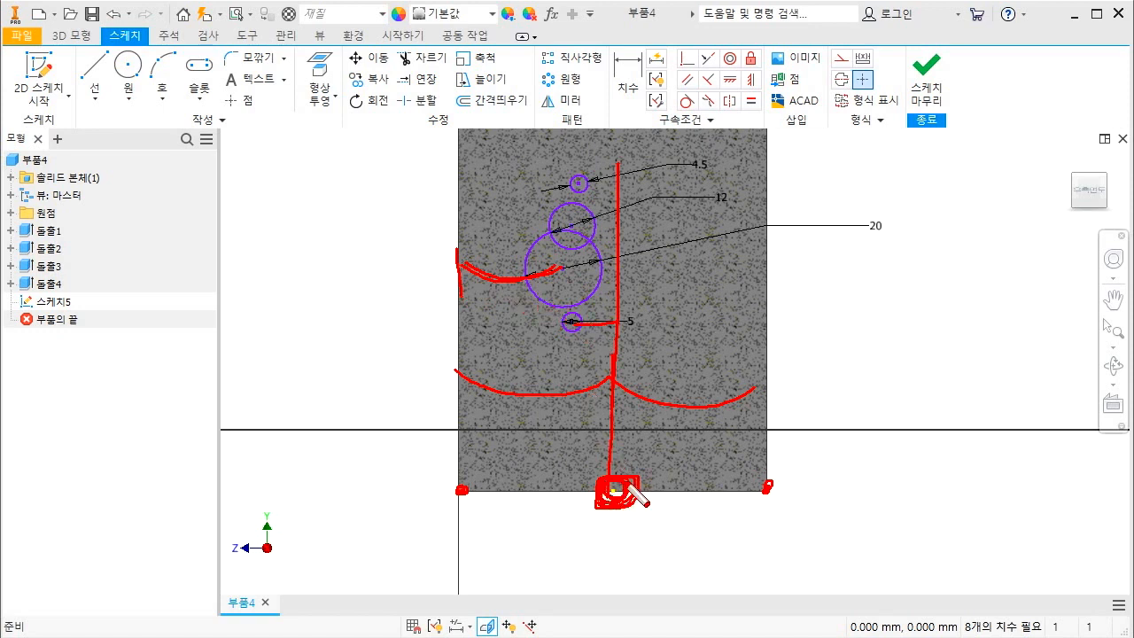
pyautogui.moveTo(551, 326)
pyautogui.mouseDown()
pyautogui.moveTo(591, 171)
pyautogui.moveTo(549, 324)
pyautogui.moveTo(580, 321)
pyautogui.mouseUp()
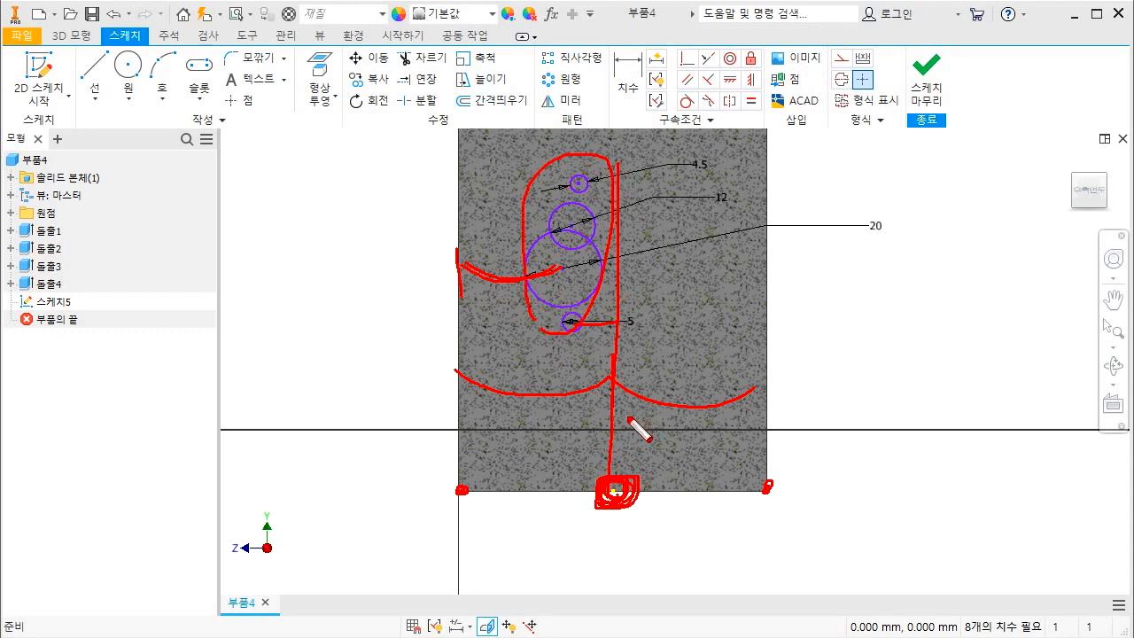
pyautogui.press('Escape')
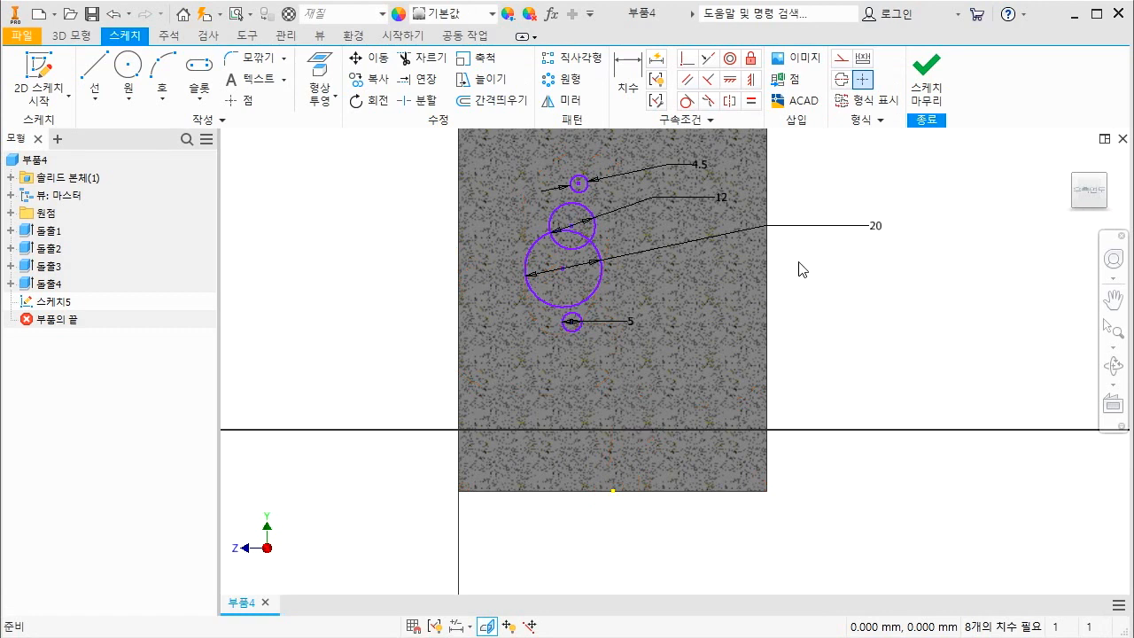
pyautogui.hotkey('ctrl', '2')
pyautogui.moveTo(724, 71)
pyautogui.mouseDown()
pyautogui.moveTo(719, 88)
pyautogui.moveTo(762, 71)
pyautogui.moveTo(723, 69)
pyautogui.mouseUp()
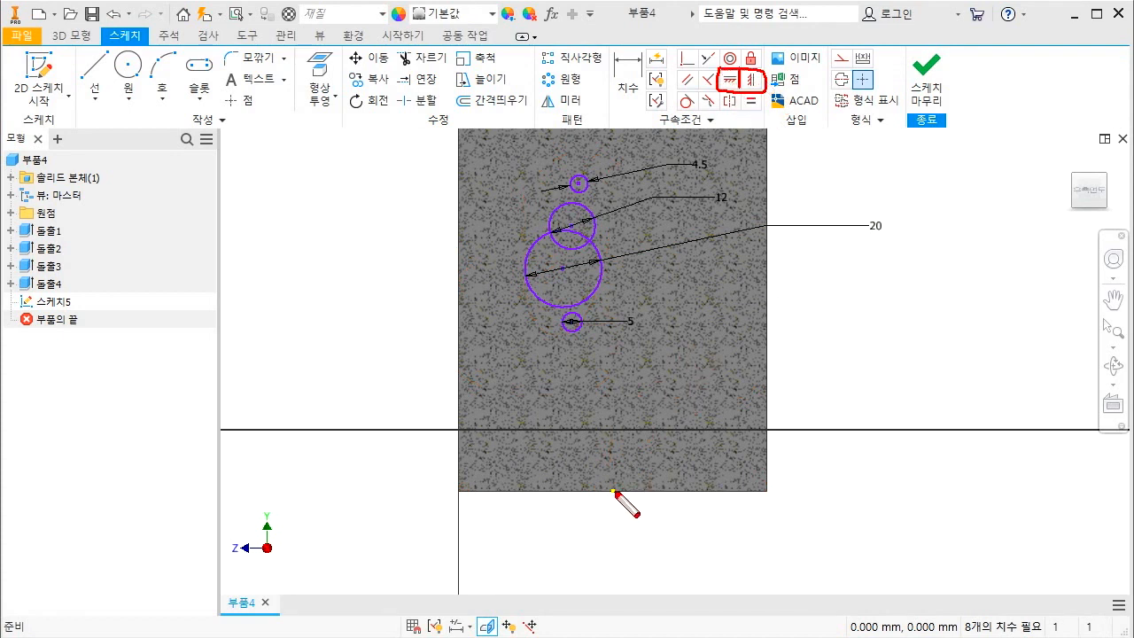
pyautogui.moveTo(613, 490)
pyautogui.mouseDown()
pyautogui.moveTo(891, 504)
pyautogui.moveTo(879, 513)
pyautogui.mouseUp()
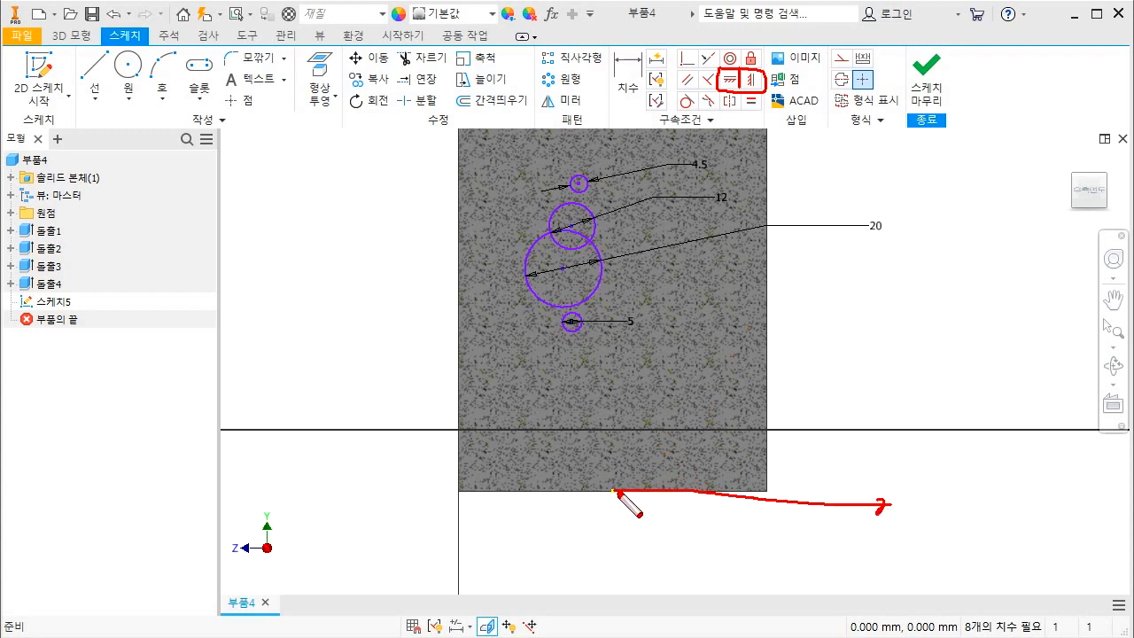
pyautogui.moveTo(614, 490); pyautogui.dragTo(616, 257)
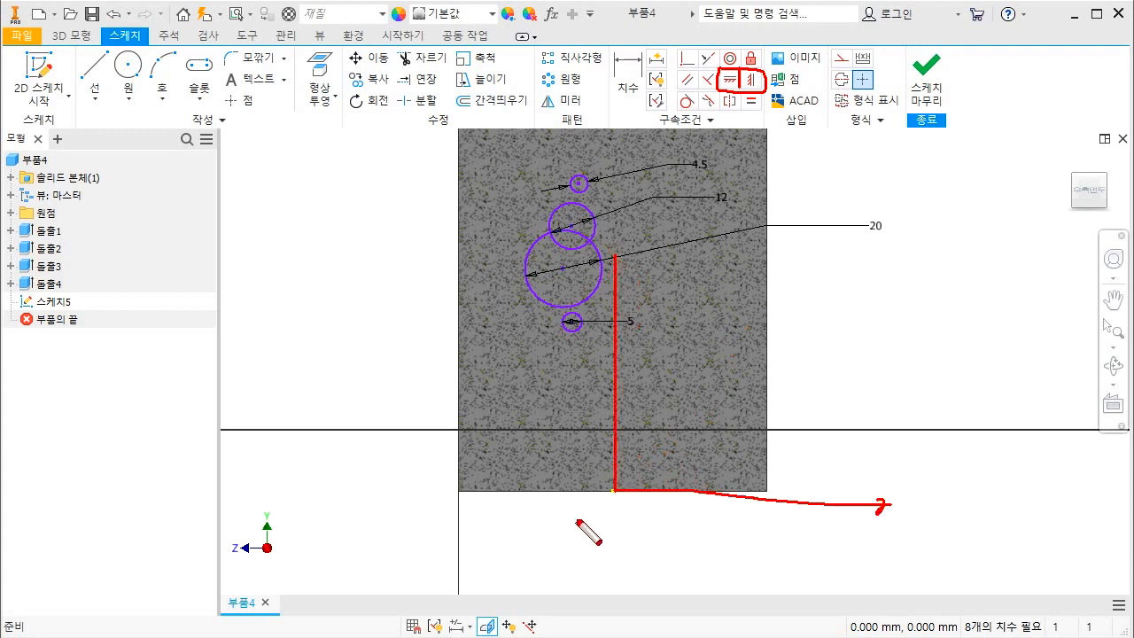
pyautogui.moveTo(615, 490); pyautogui.dragTo(429, 480)
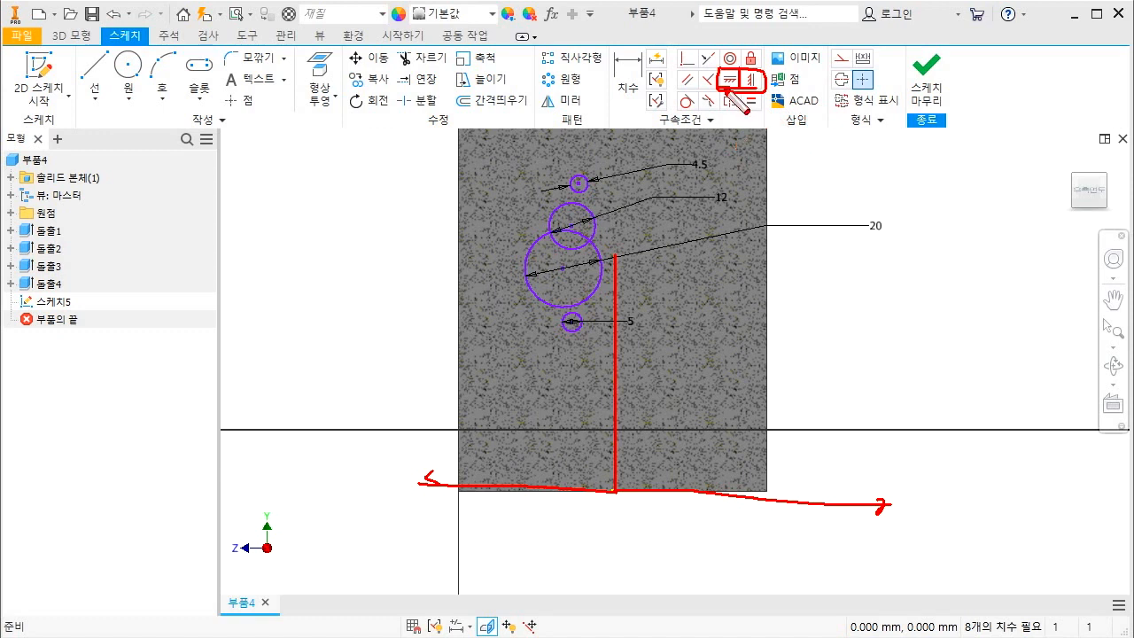
pyautogui.press('Escape')
# - Align the bottom circle's center with the projected origin point on the wall's bottom edge using a 0 mm horizontal dimension
pyautogui.press('d')
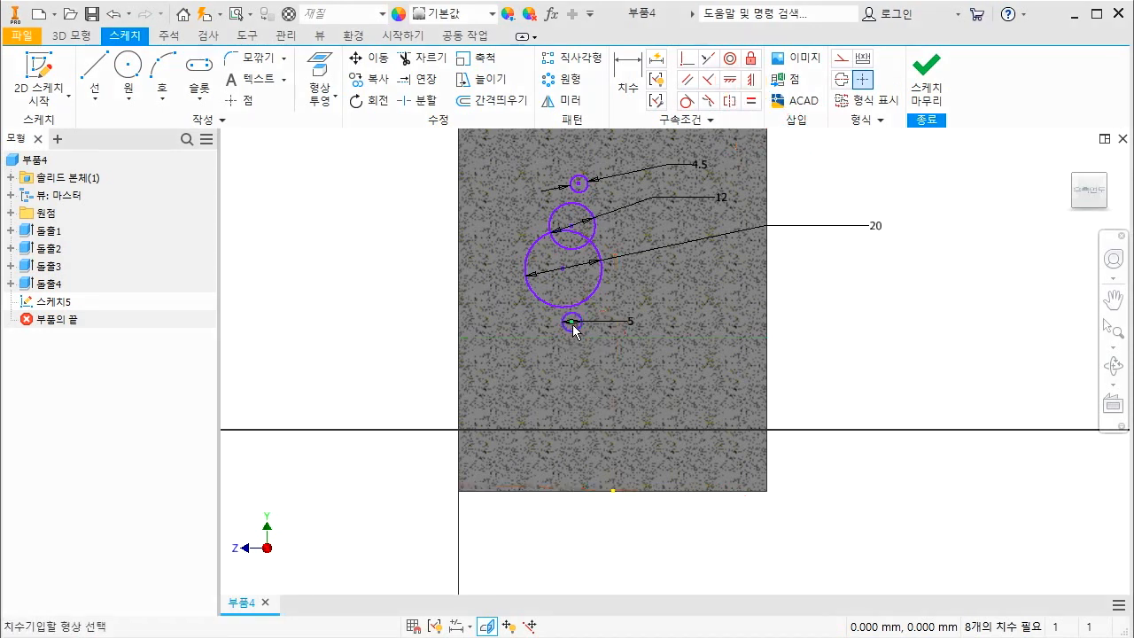
pyautogui.click(572, 324)
pyautogui.click(612, 491)
pyautogui.click(601, 536)
pyautogui.write('0')
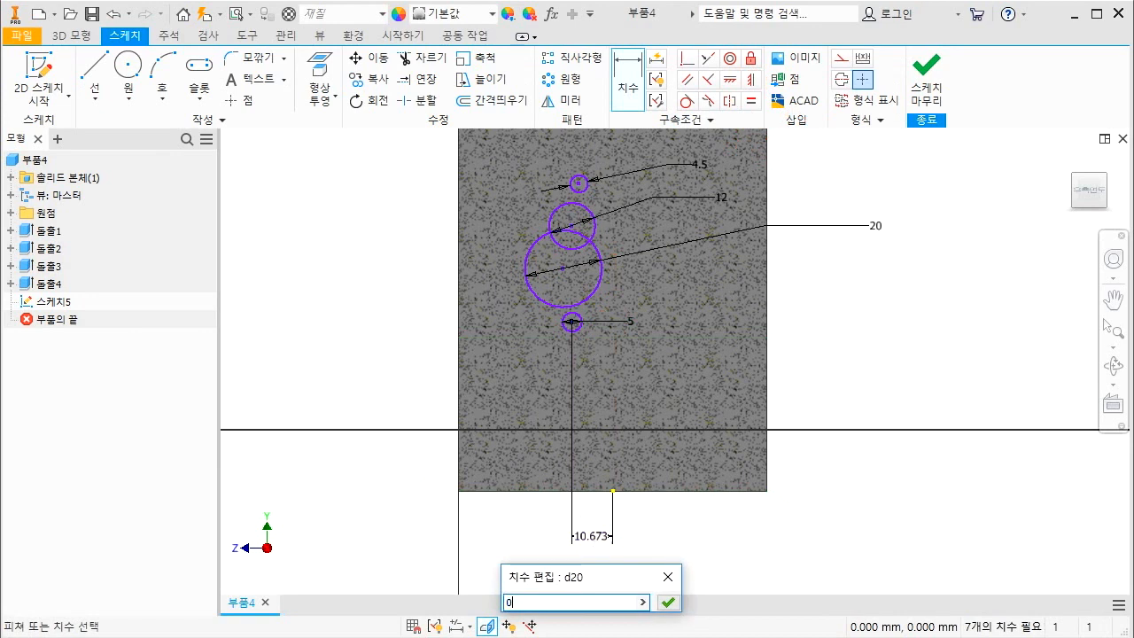
pyautogui.press('Return')
pyautogui.hotkey('ctrl', '2')
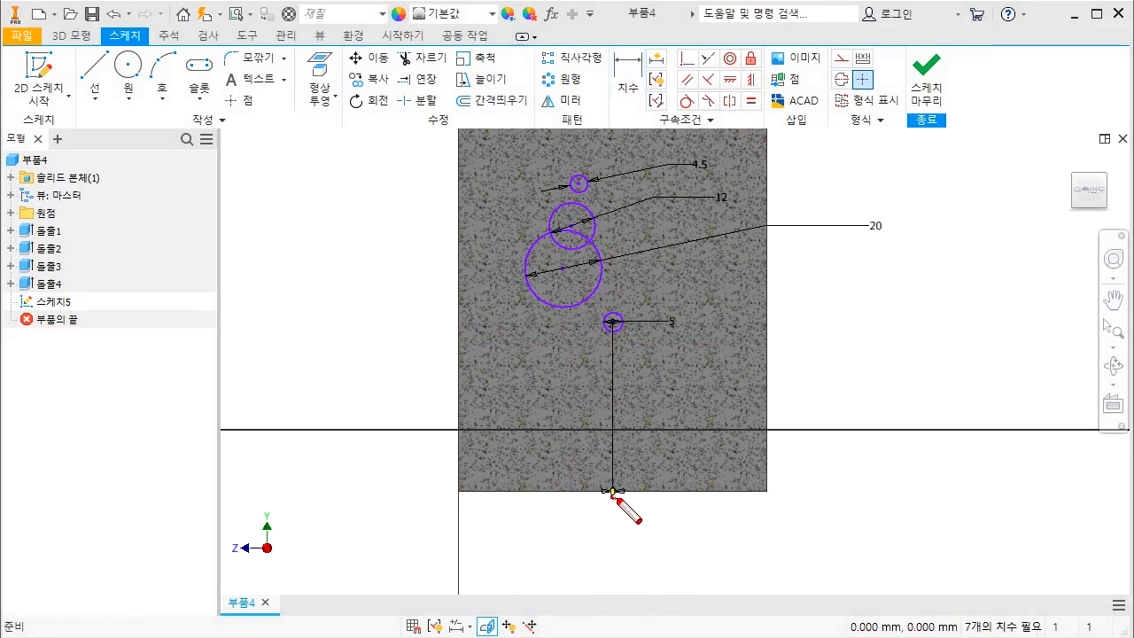
pyautogui.moveTo(613, 495); pyautogui.dragTo(615, 490)
pyautogui.moveTo(613, 326); pyautogui.dragTo(616, 491)
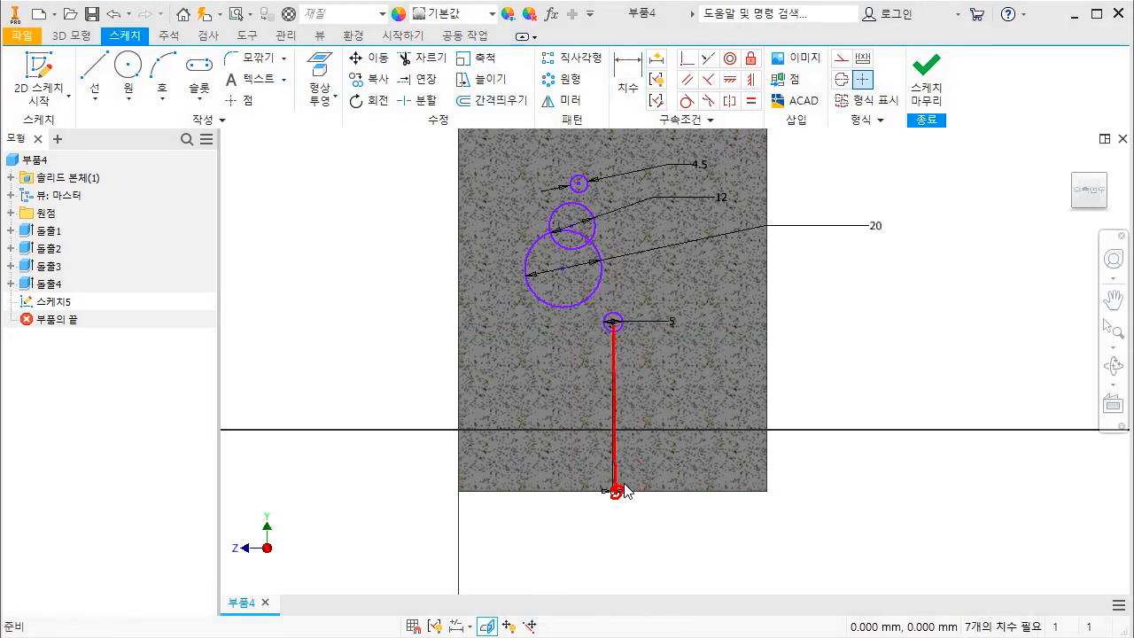
pyautogui.press('Escape')
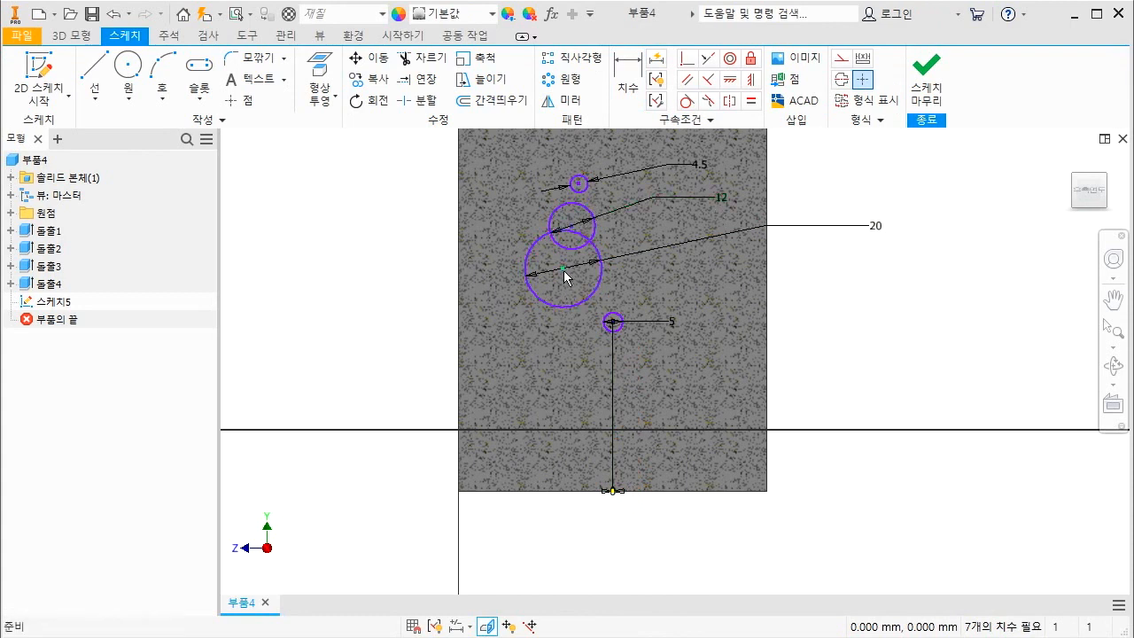
# - Constrain the centers of the 20 mm, 12 mm and 4.5 mm circles vertically in line with the projected origin point on the wall's bottom edge
pyautogui.click(563, 270)
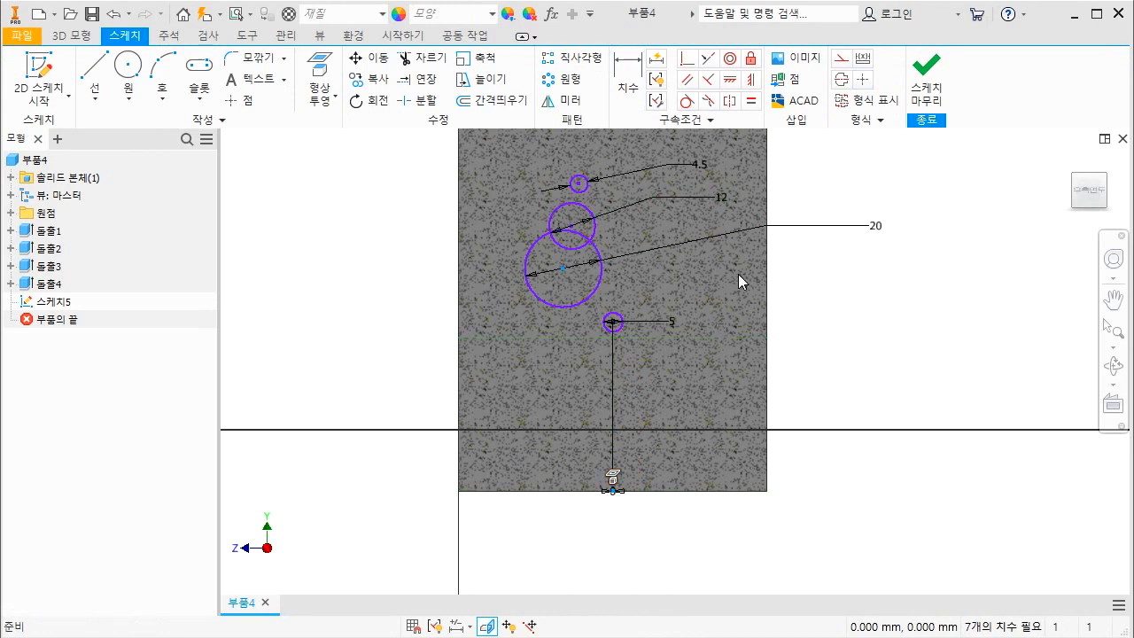
pyautogui.click(751, 81)
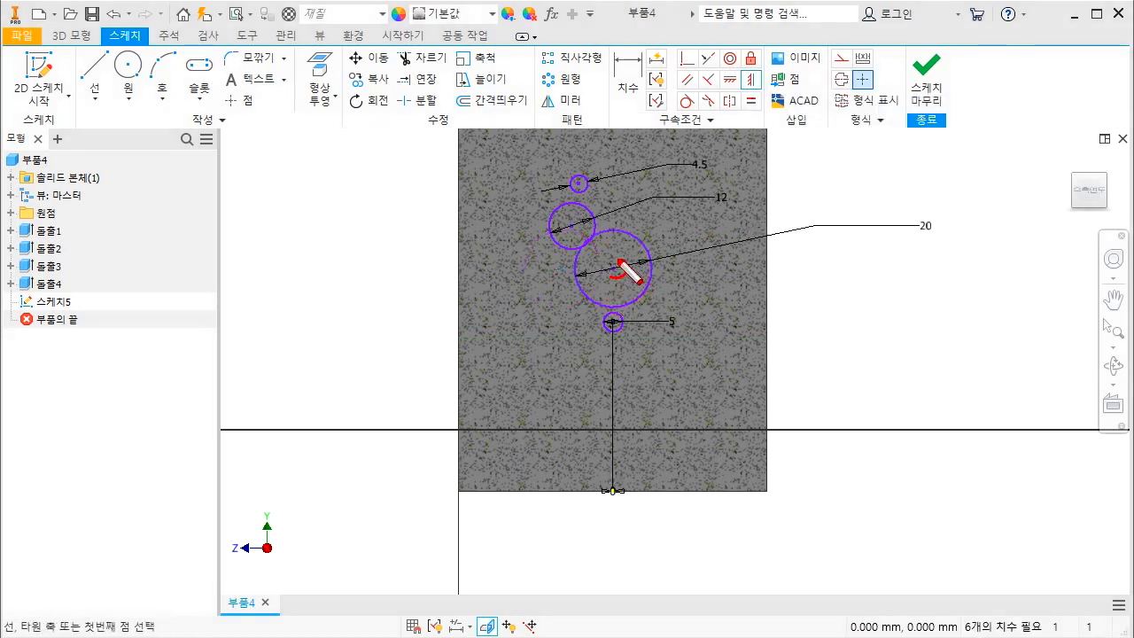
pyautogui.press('Escape')
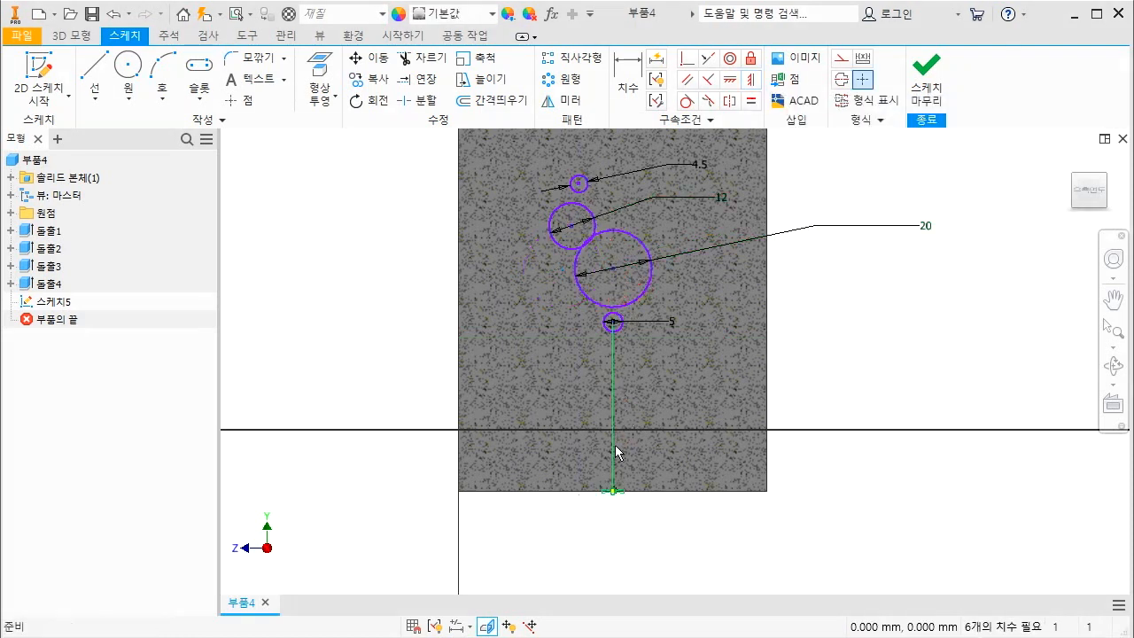
pyautogui.click(751, 79)
pyautogui.click(578, 184)
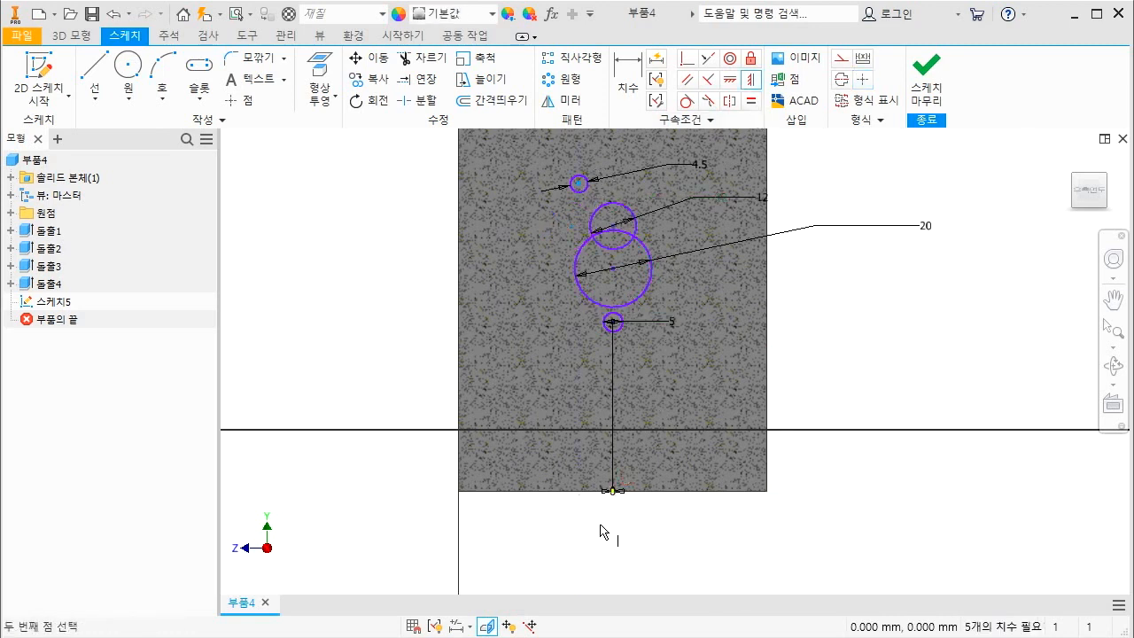
pyautogui.click(613, 491)
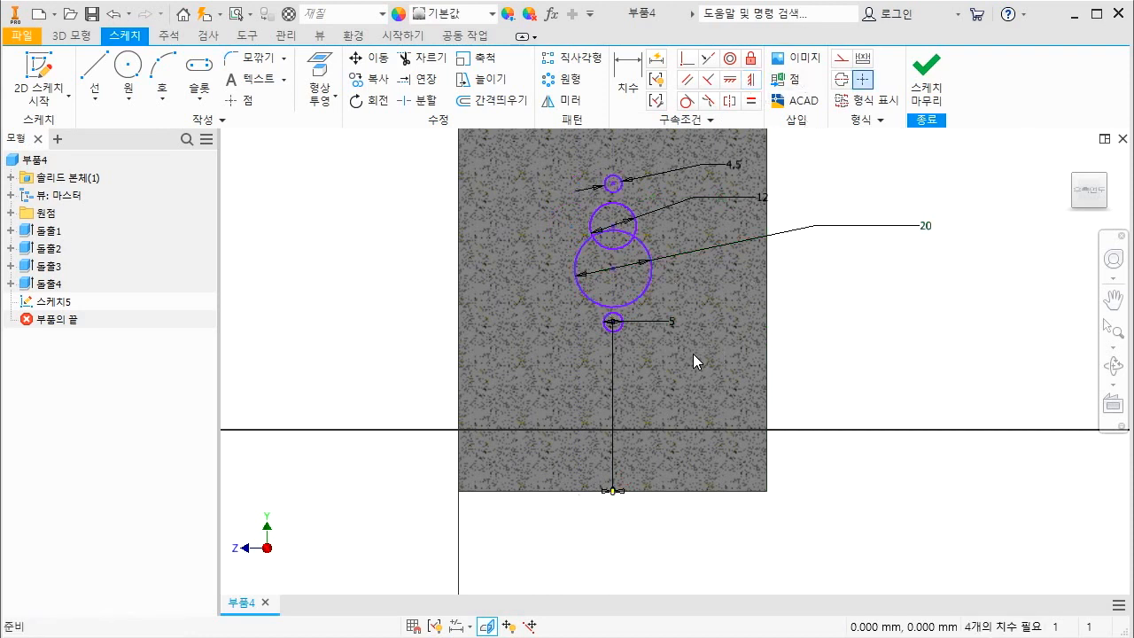
# - Dimension the 5 mm circle's center 28 mm and the 20 mm circle's center 56 mm above the wall's bottom edge
pyautogui.click(590, 490)
pyautogui.click(392, 431)
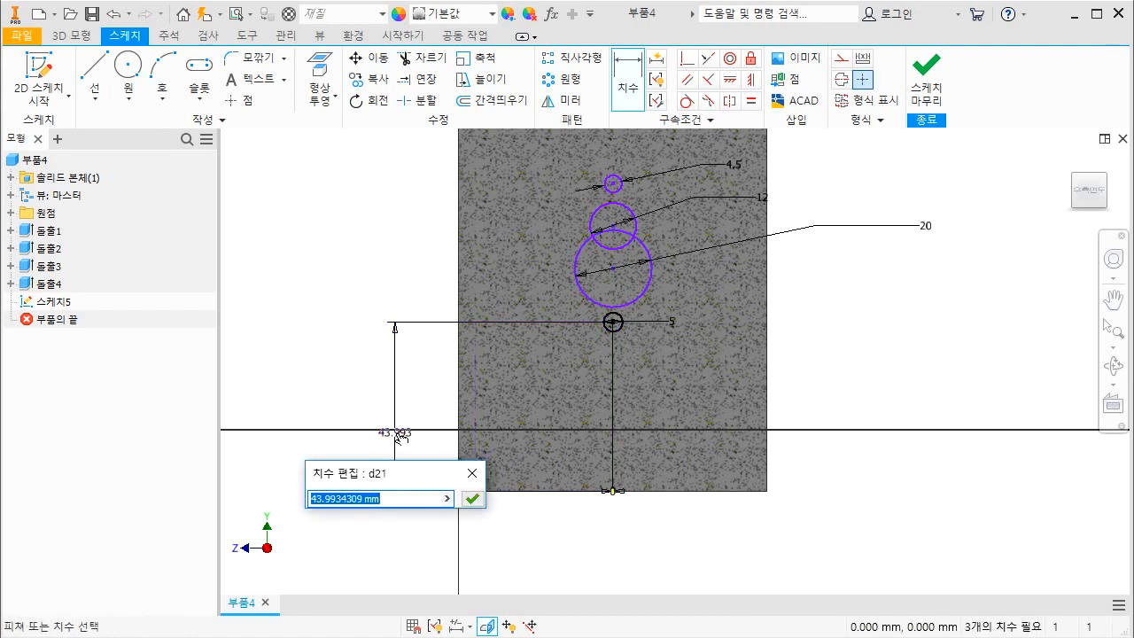
pyautogui.write('25')
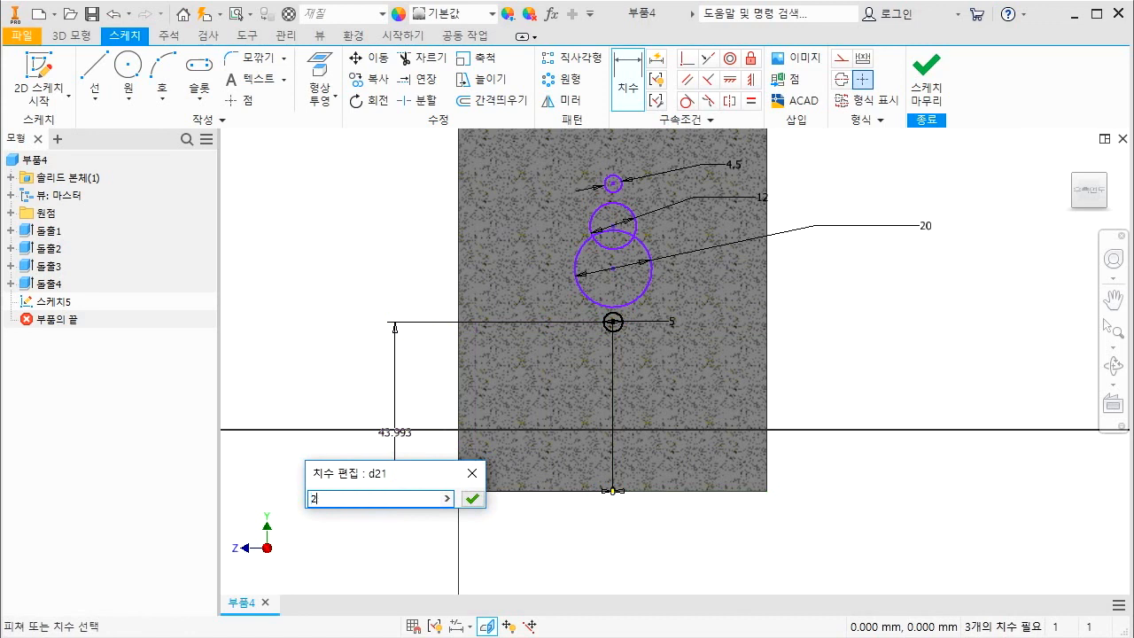
pyautogui.press('Return')
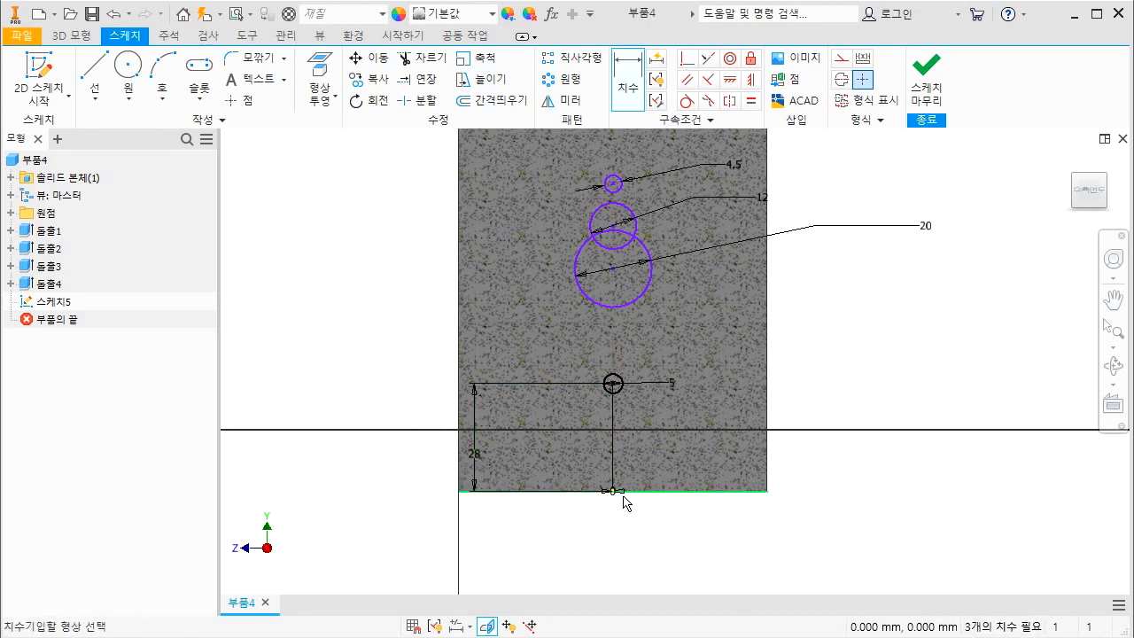
pyautogui.click(575, 299)
pyautogui.click(416, 346)
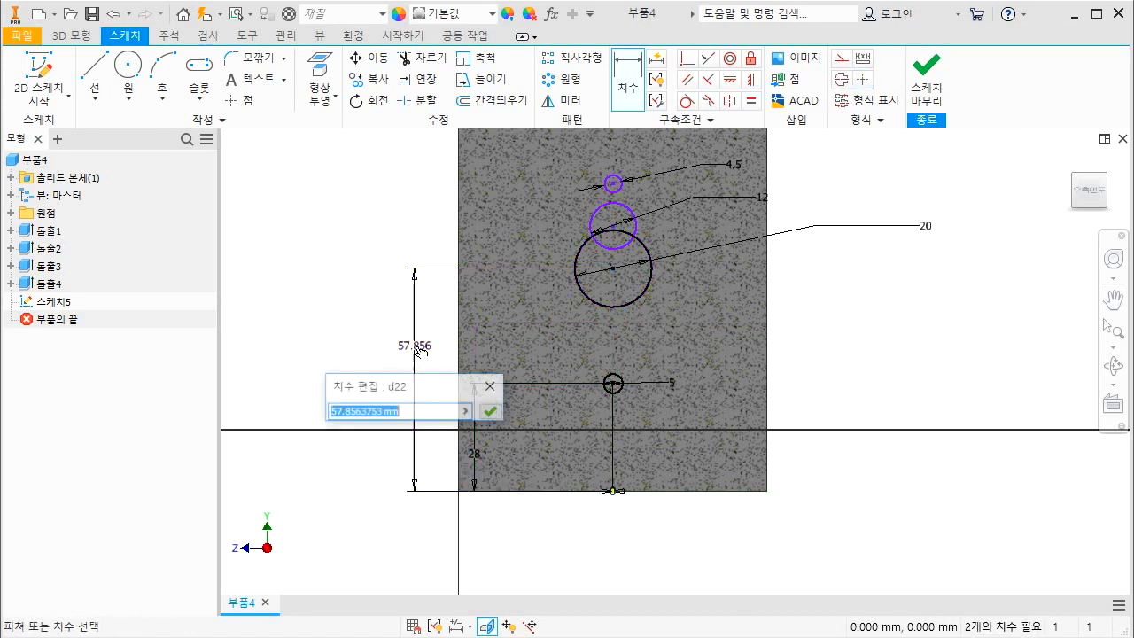
pyautogui.write('56')
pyautogui.press('Return')
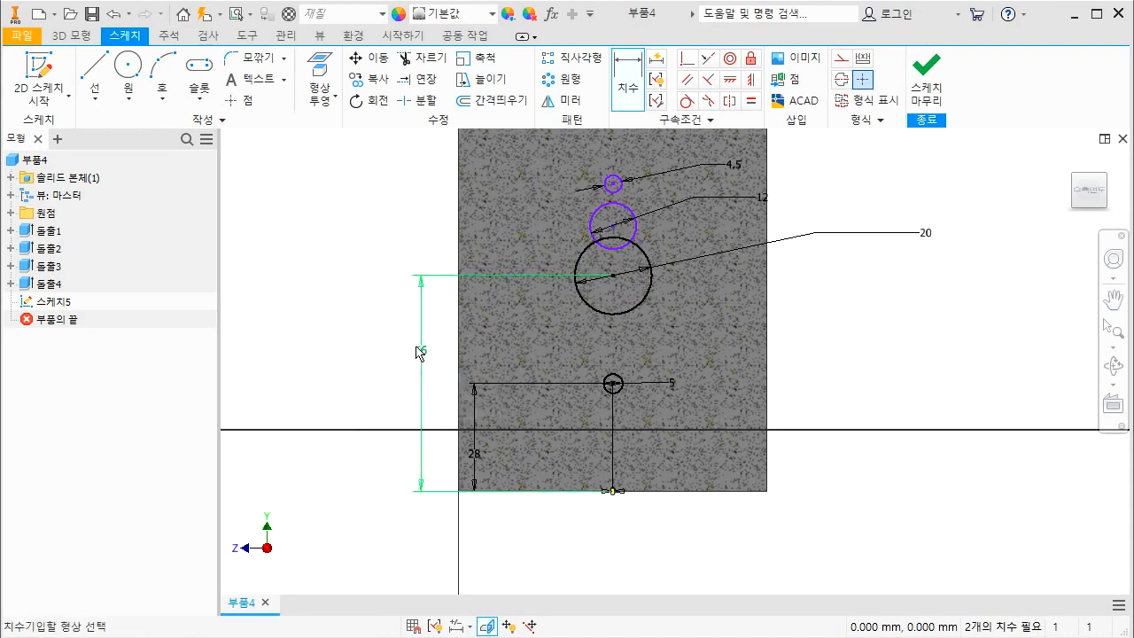
# - Dimension the 12 mm circle's center 86 mm and the 4.5 mm circle's center 94 mm above the wall's bottom edge
pyautogui.click(613, 491)
pyautogui.click(372, 389)
pyautogui.write('86')
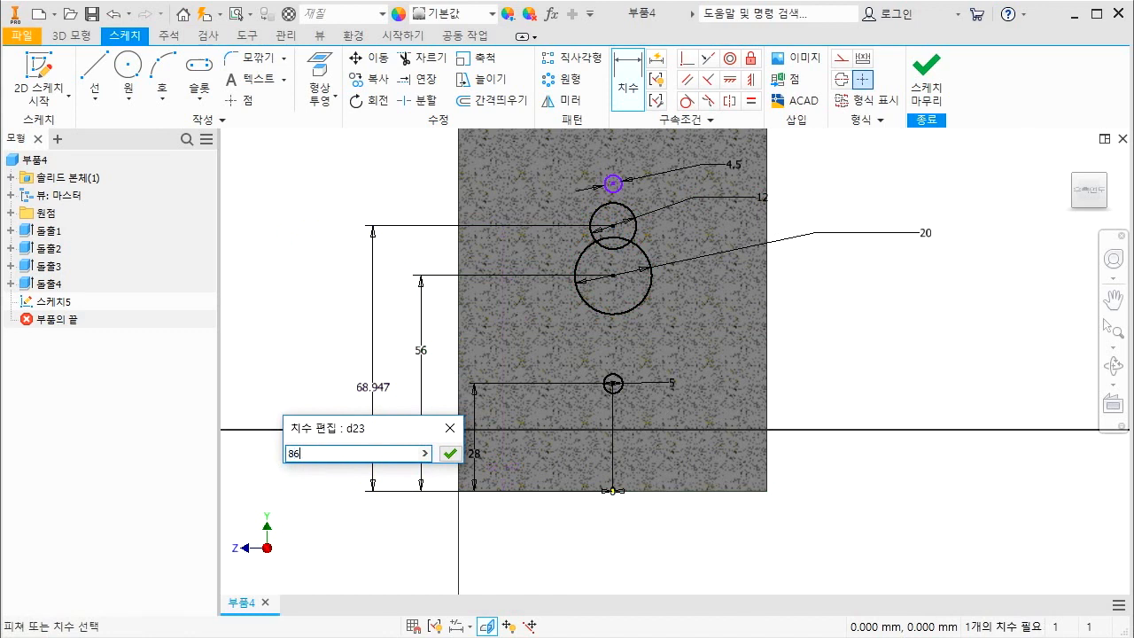
pyautogui.press('Return')
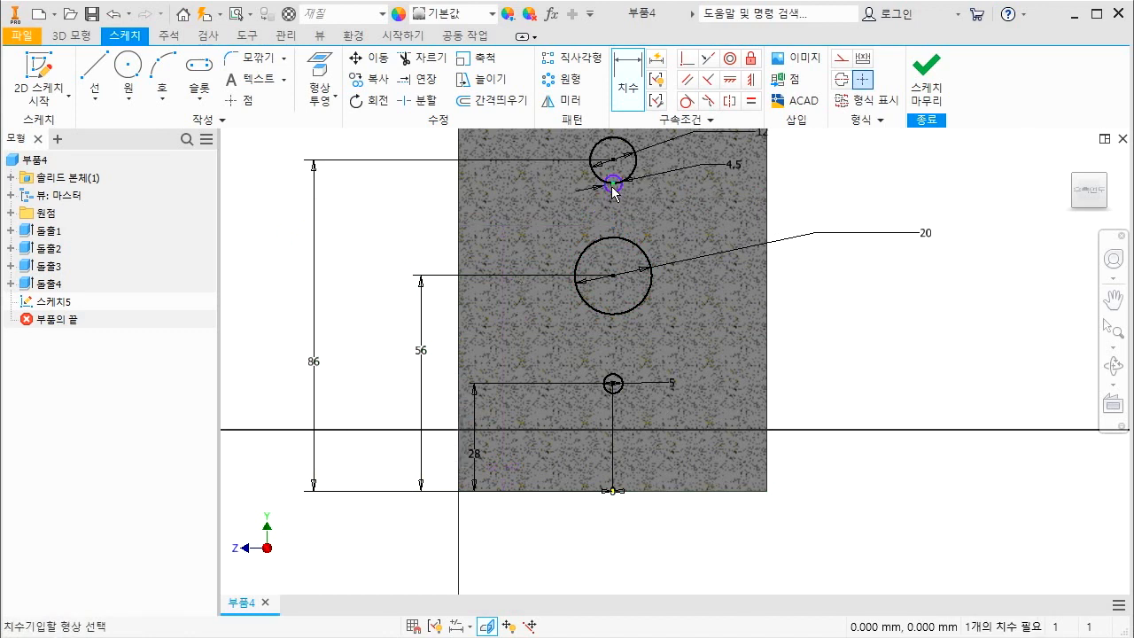
pyautogui.click(615, 490)
pyautogui.click(264, 426)
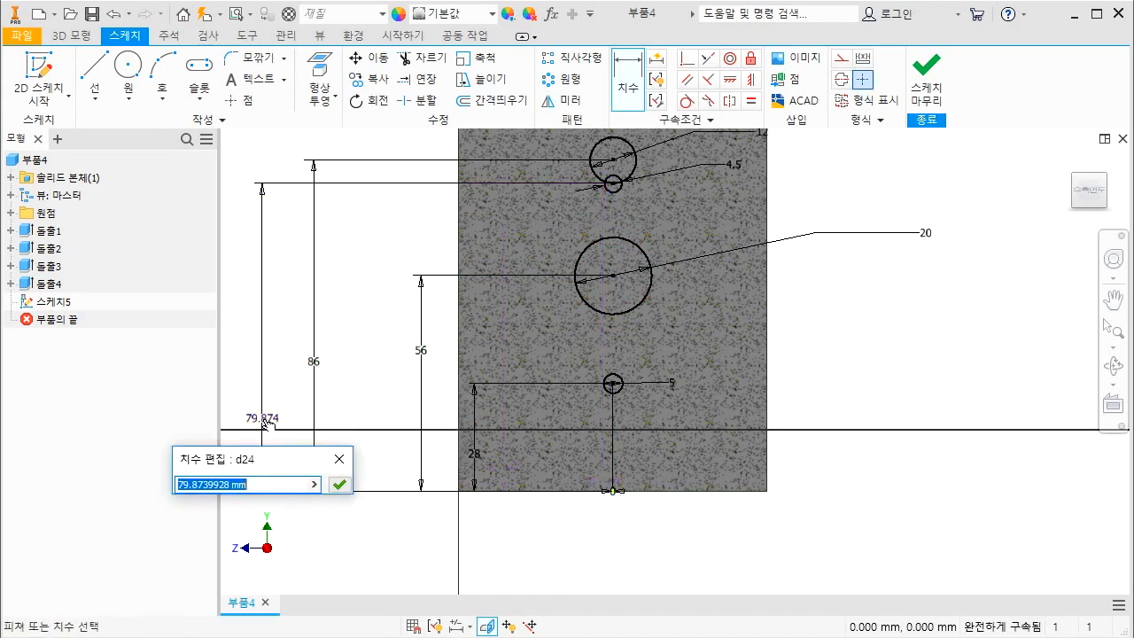
pyautogui.write('94')
pyautogui.press('Return')
# - Set the 12 mm circle's height above the wall's bottom edge to 80 mm and end dimensioning
pyautogui.doubleClick(321, 373)
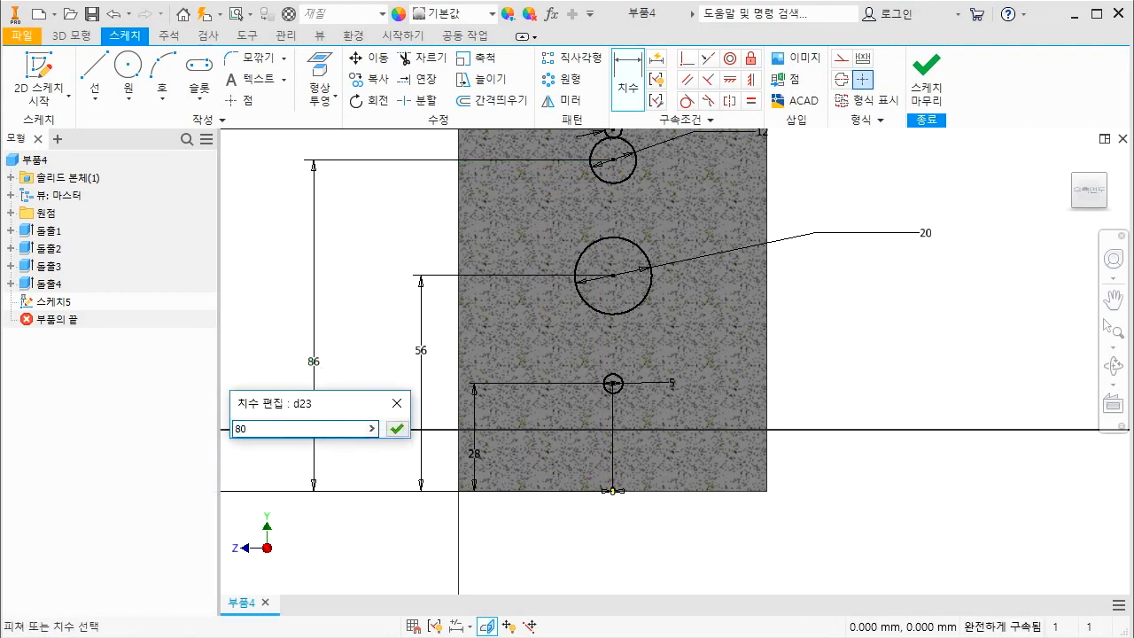
pyautogui.press('Return')
pyautogui.scroll(3, 531, 431)
pyautogui.scroll(-3, 579, 292)
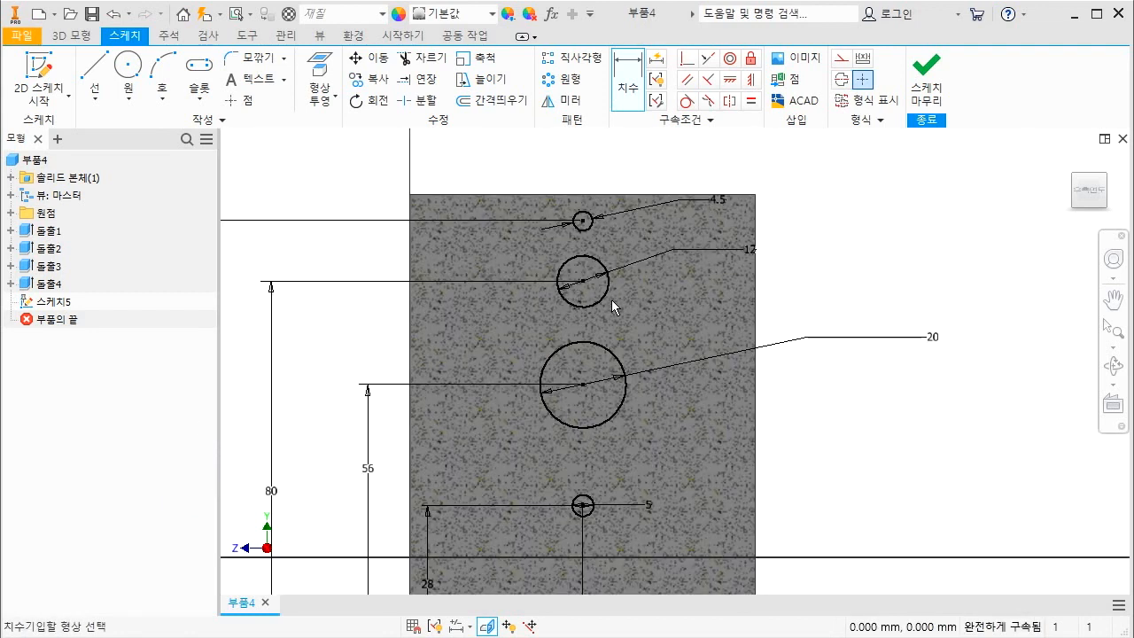
pyautogui.press('Escape')
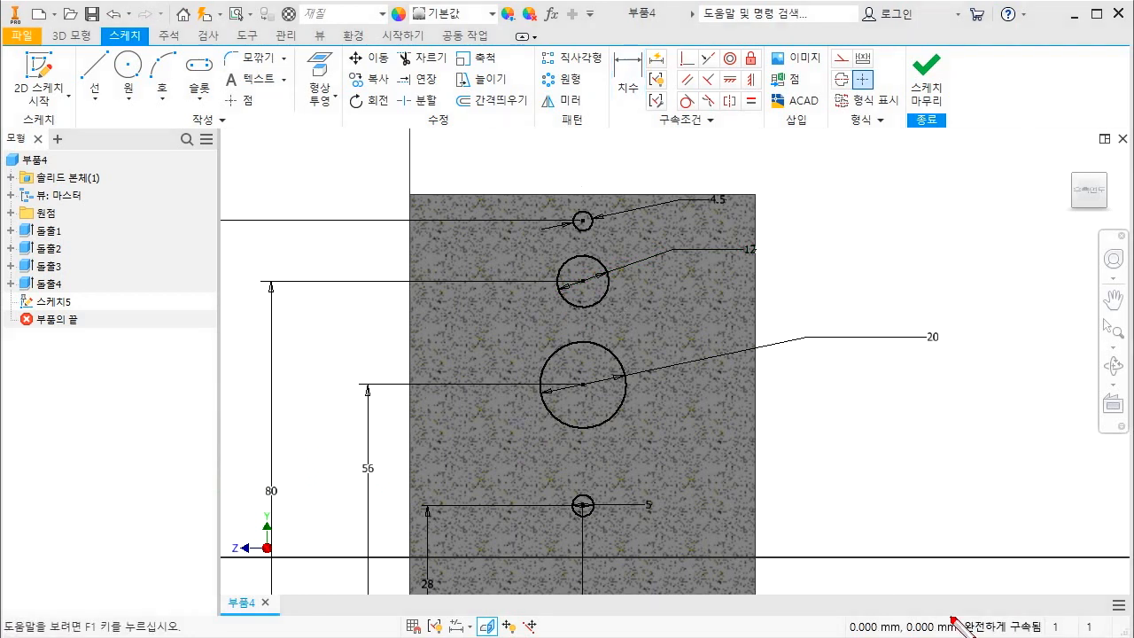
pyautogui.moveTo(1016, 616); pyautogui.dragTo(970, 616)
pyautogui.press('Escape')
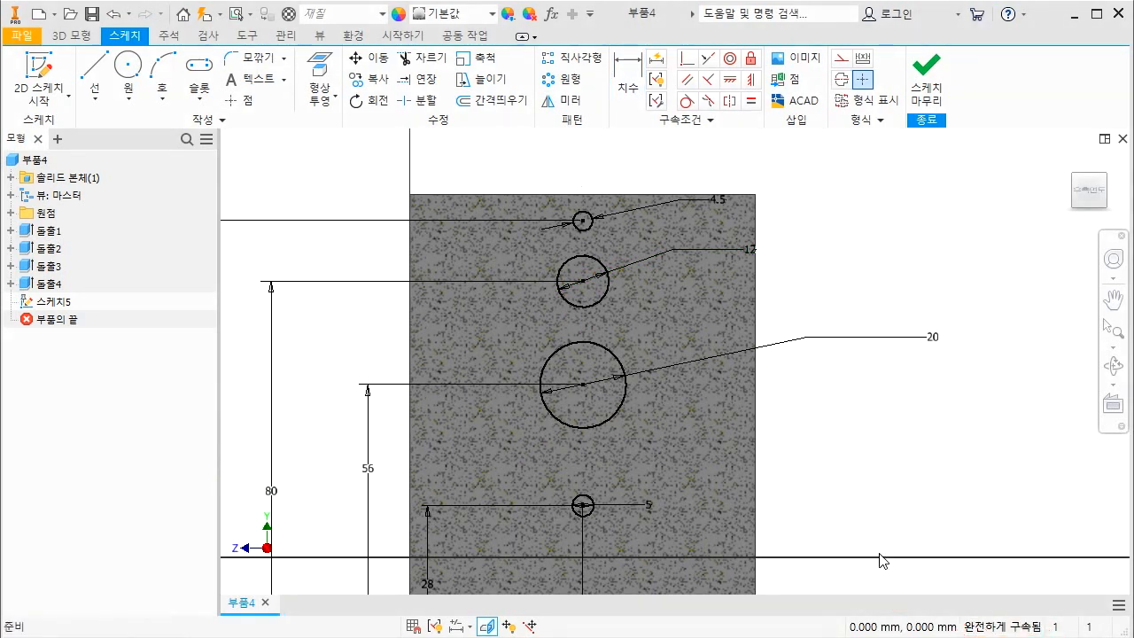
# - Extrude all four circles as a cut running through the whole wall in the flipped direction
pyautogui.press('e')
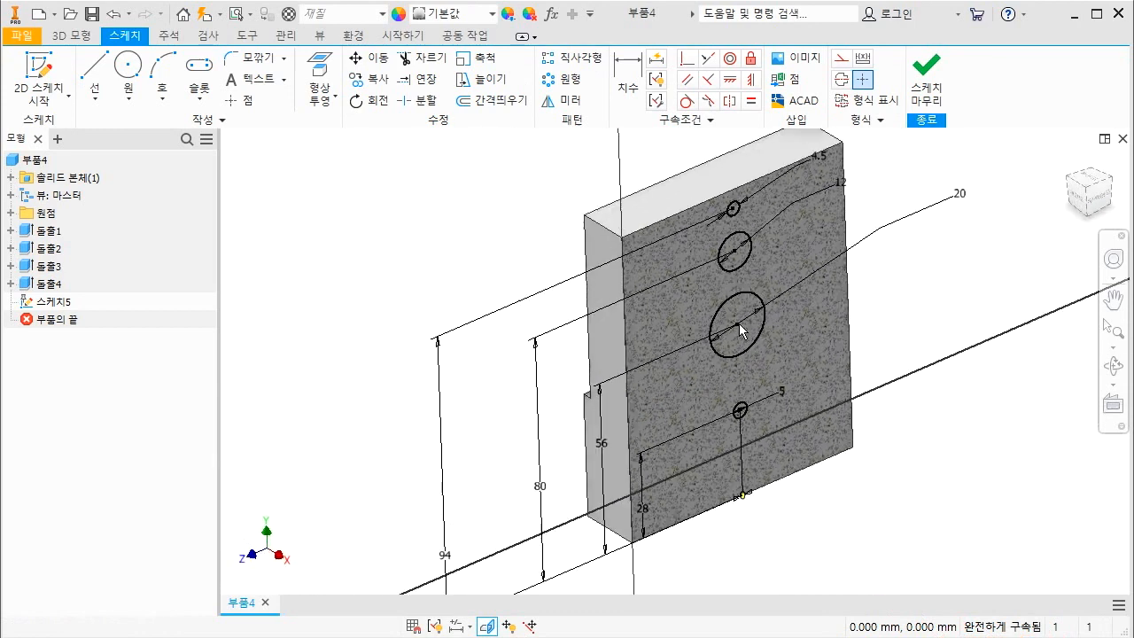
pyautogui.click(746, 211)
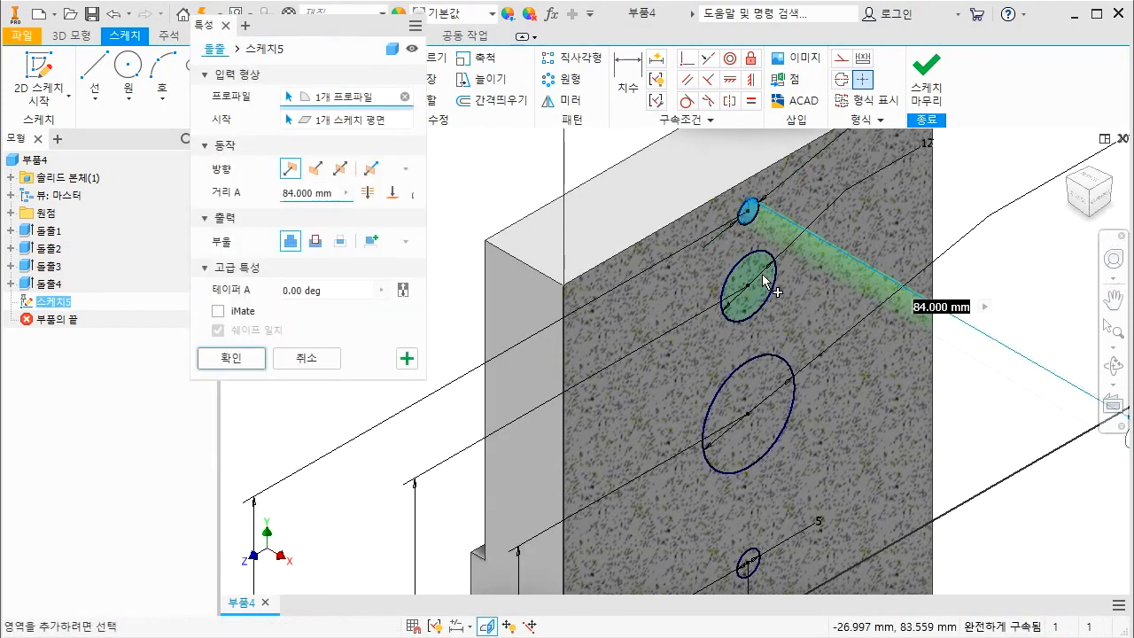
pyautogui.click(748, 285)
pyautogui.click(753, 399)
pyautogui.scroll(-5, 760, 443)
pyautogui.scroll(6, 760, 458)
pyautogui.click(741, 320)
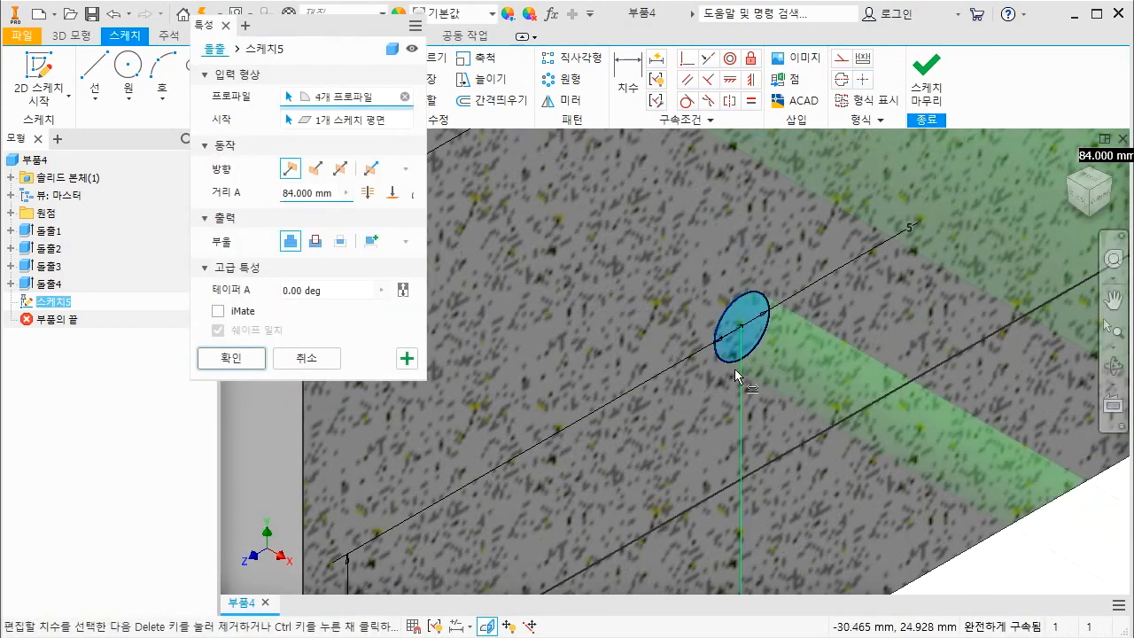
pyautogui.click(316, 241)
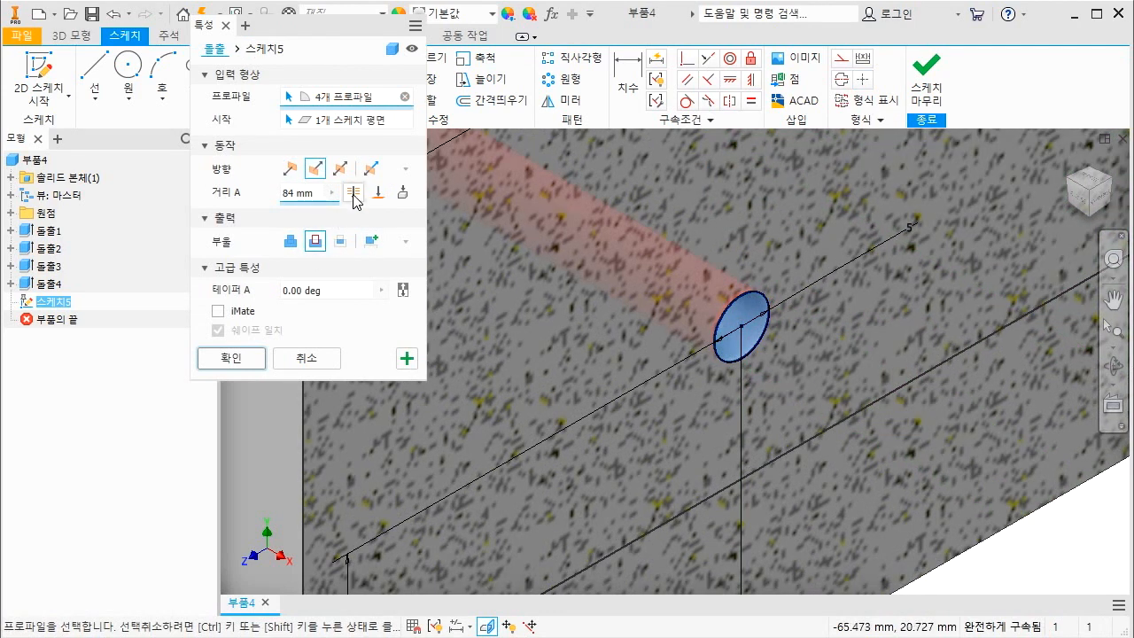
pyautogui.click(354, 192)
pyautogui.click(248, 358)
pyautogui.scroll(-3, 508, 368)
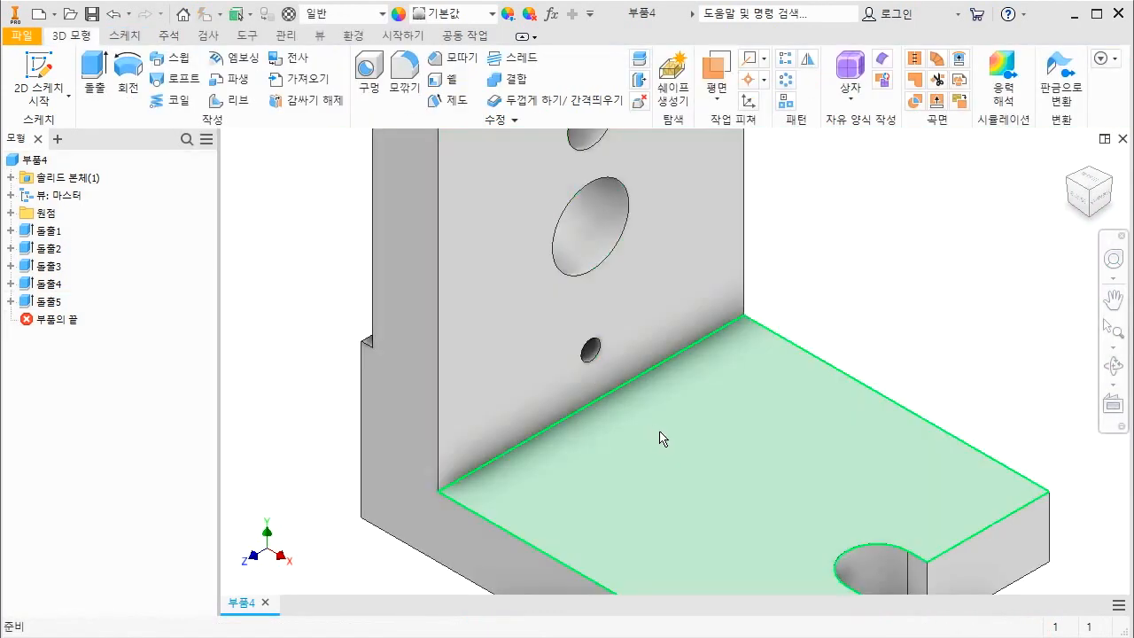
# - Examine the lower stepped hole's diameters, depth and drill-point angle in the drawing's section view, with the model turned to its back side
pyautogui.scroll(-3, 661, 435)
pyautogui.press('F4')
pyautogui.moveTo(686, 384); pyautogui.dragTo(879, 457)
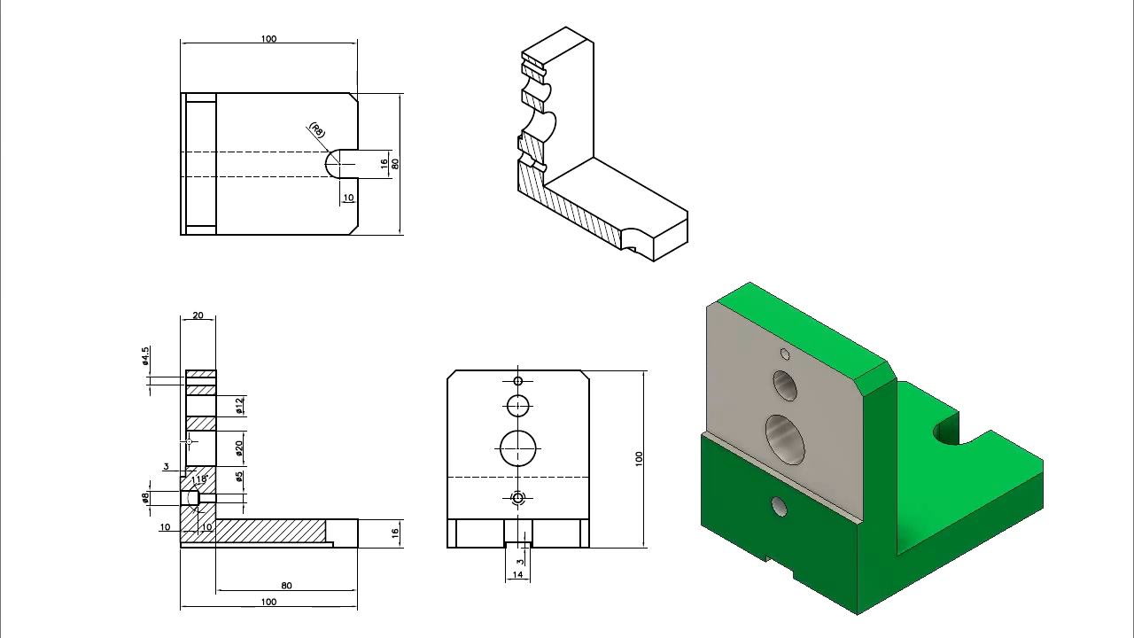
pyautogui.moveTo(172, 489)
pyautogui.mouseDown()
pyautogui.moveTo(195, 492)
pyautogui.moveTo(210, 476)
pyautogui.moveTo(187, 488)
pyautogui.mouseUp()
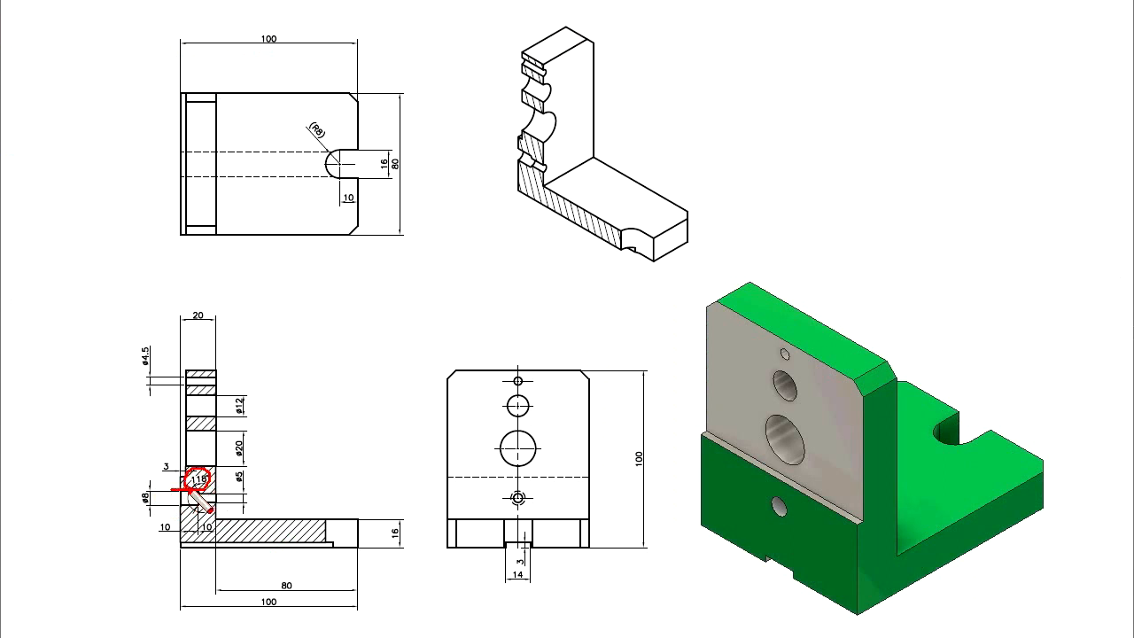
pyautogui.moveTo(359, 388); pyautogui.dragTo(381, 401)
pyautogui.moveTo(365, 448)
pyautogui.mouseDown()
pyautogui.moveTo(377, 434)
pyautogui.moveTo(367, 410)
pyautogui.moveTo(379, 443)
pyautogui.mouseUp()
pyautogui.moveTo(296, 304); pyautogui.dragTo(358, 307)
pyautogui.moveTo(307, 349); pyautogui.dragTo(356, 349)
pyautogui.moveTo(359, 308)
pyautogui.mouseDown()
pyautogui.moveTo(359, 358)
pyautogui.moveTo(376, 344)
pyautogui.mouseUp()
pyautogui.moveTo(393, 302); pyautogui.dragTo(393, 310)
pyautogui.moveTo(400, 300); pyautogui.dragTo(414, 305)
pyautogui.moveTo(420, 295); pyautogui.dragTo(420, 312)
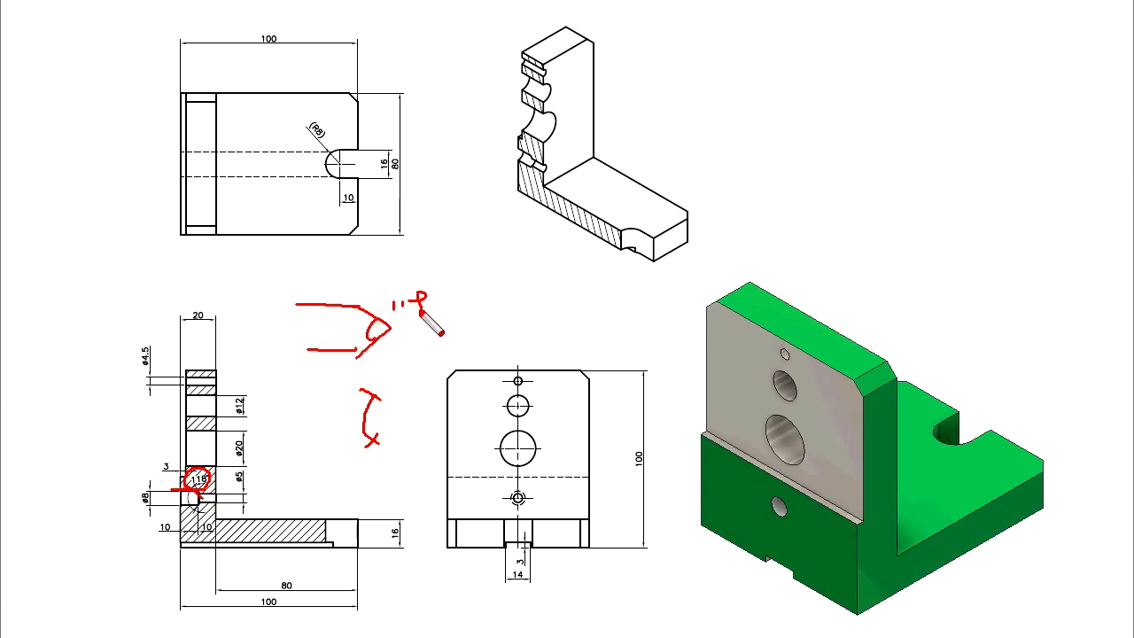
pyautogui.moveTo(195, 485); pyautogui.dragTo(188, 485)
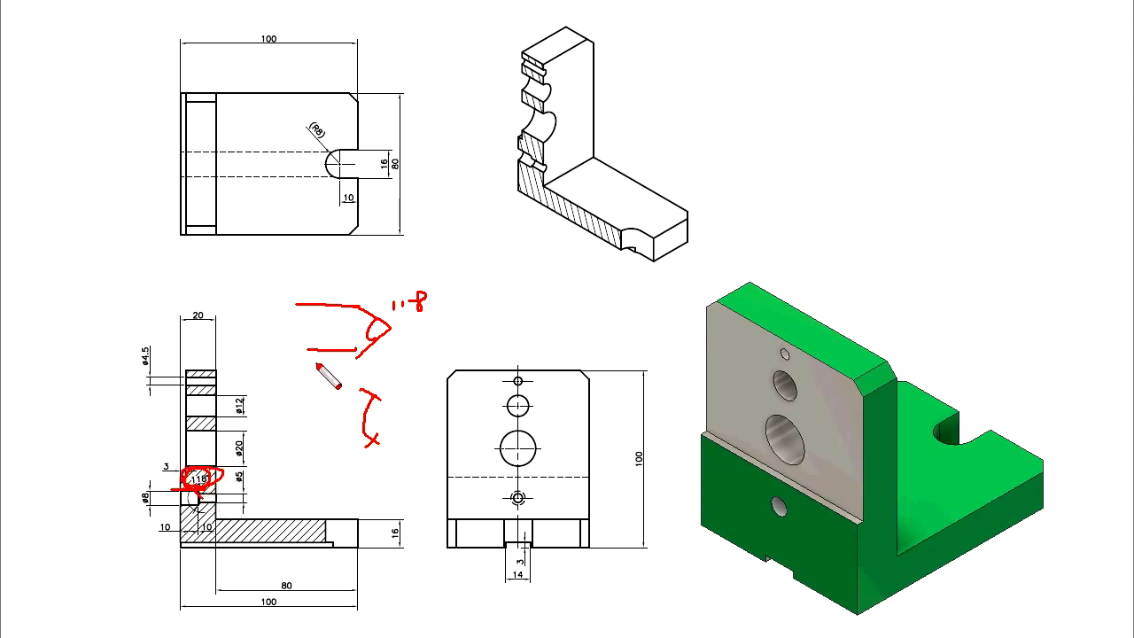
pyautogui.moveTo(372, 413); pyautogui.dragTo(359, 426)
pyautogui.press('Escape')
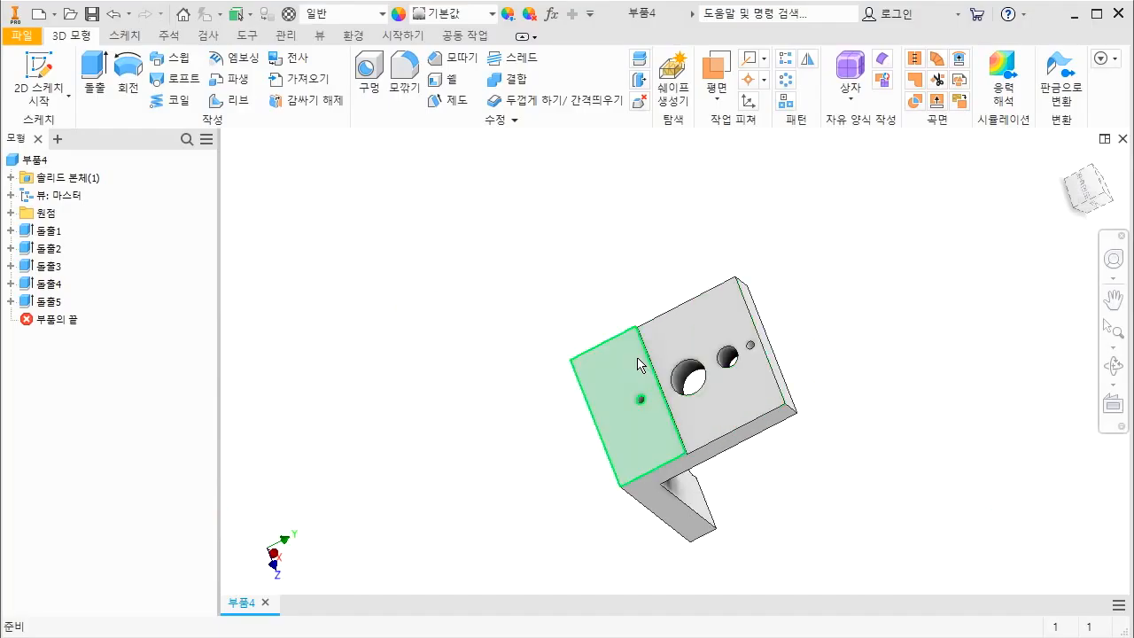
# - Start a sketch on the raised lower back face of the wall and draw a larger circle concentric with the 5 mm hole
pyautogui.scroll(5, 585, 438)
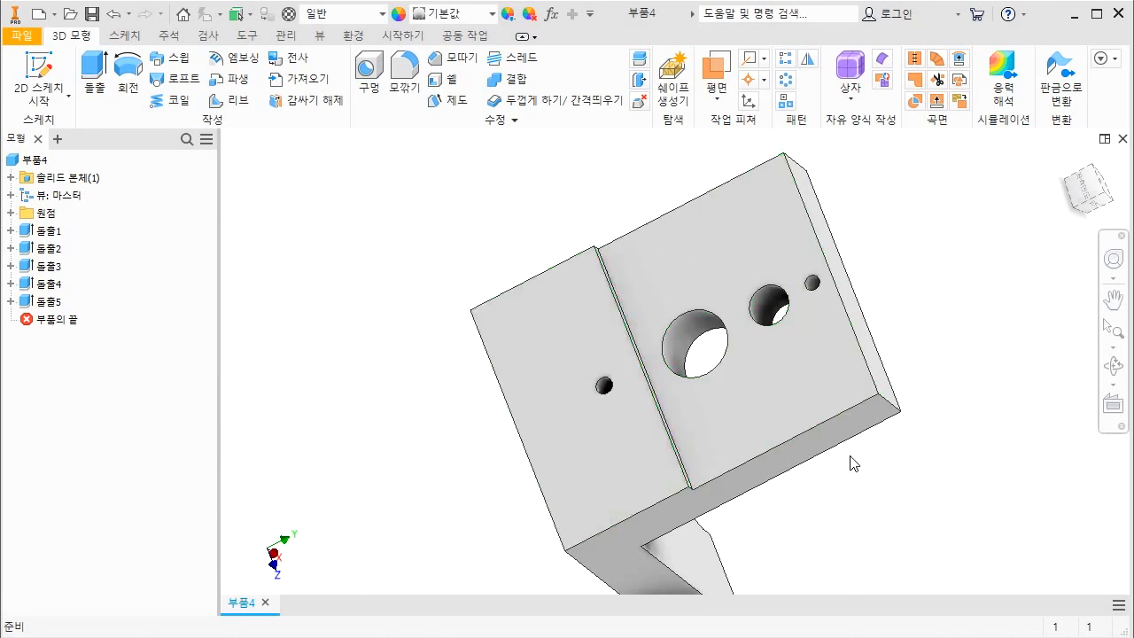
pyautogui.hotkey('ctrl', '2')
pyautogui.press('Escape')
pyautogui.click(580, 436)
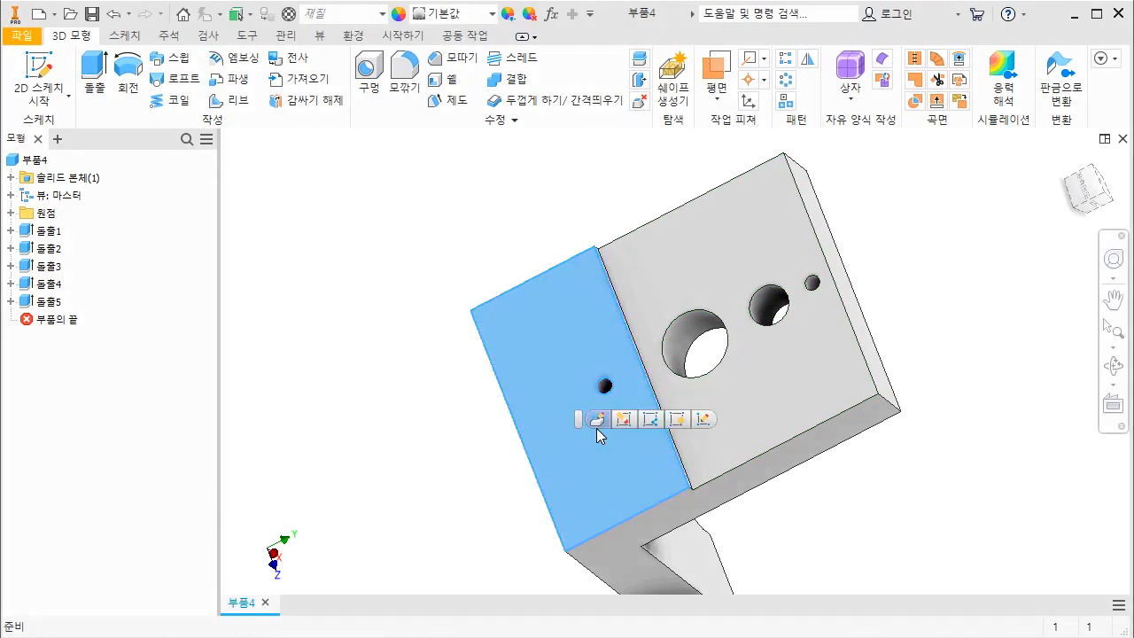
pyautogui.rightClick(551, 429)
pyautogui.click(547, 474)
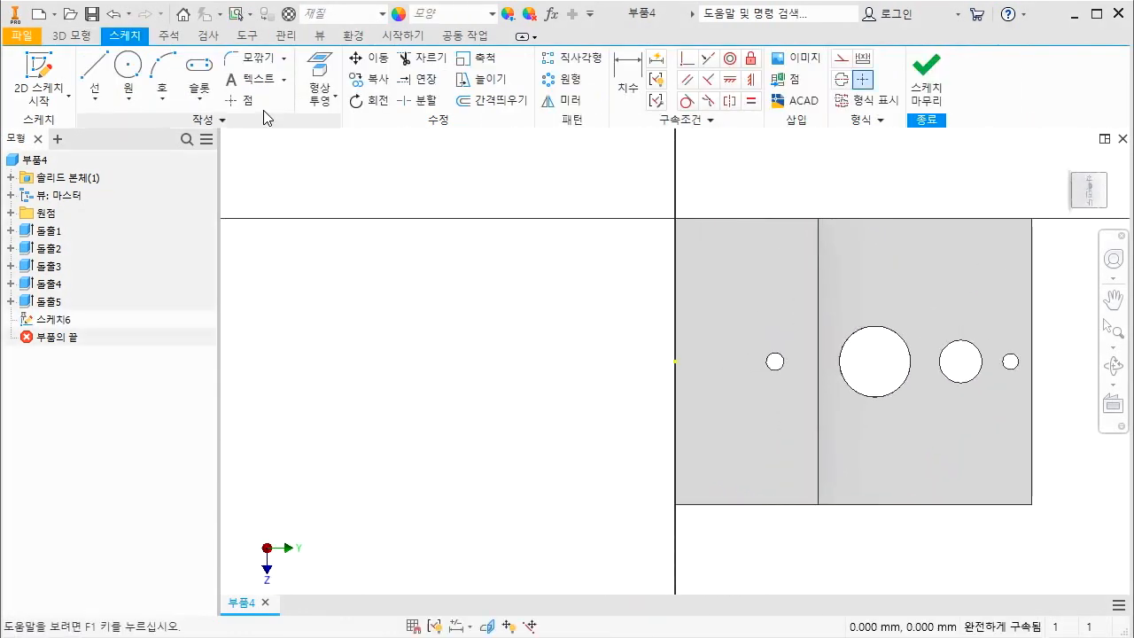
pyautogui.click(130, 71)
pyautogui.scroll(5, 743, 350)
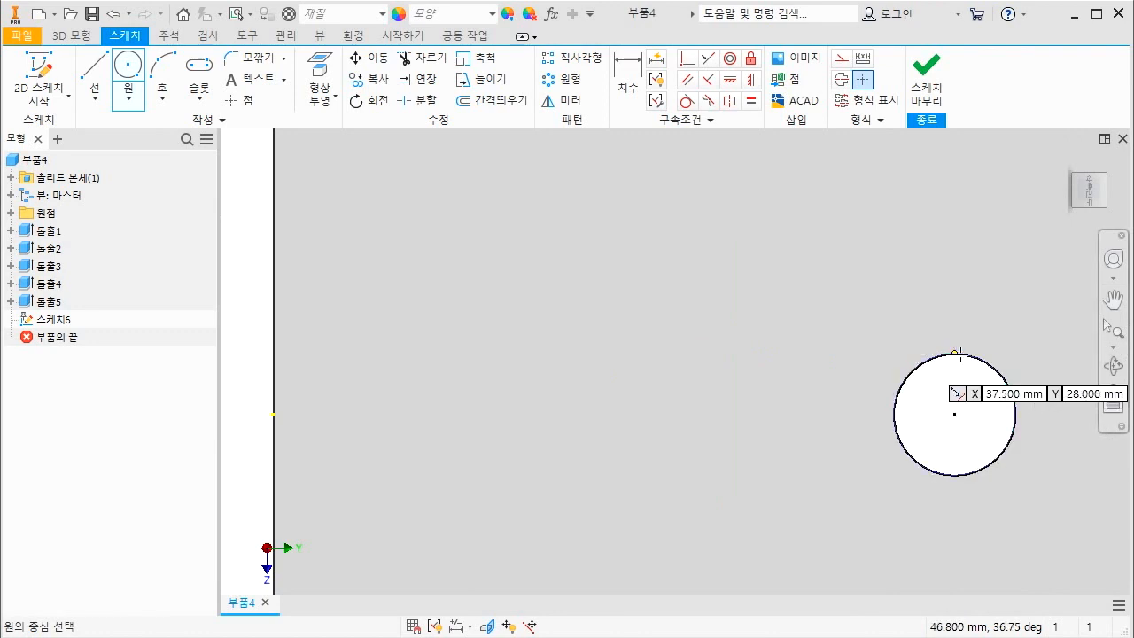
pyautogui.click(955, 413)
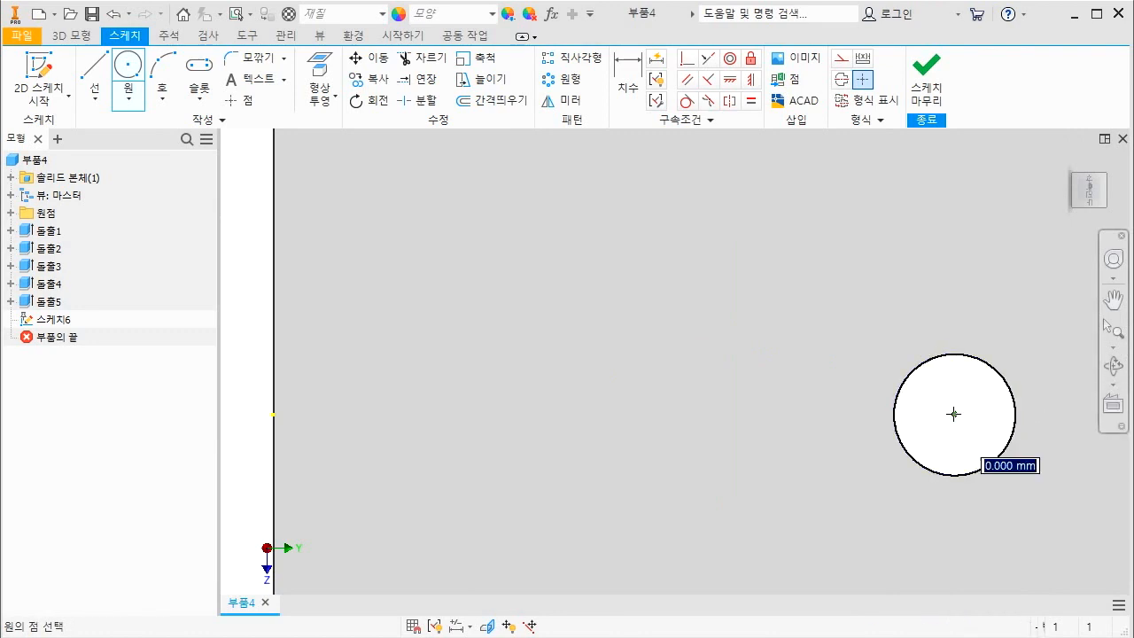
pyautogui.click(1002, 318)
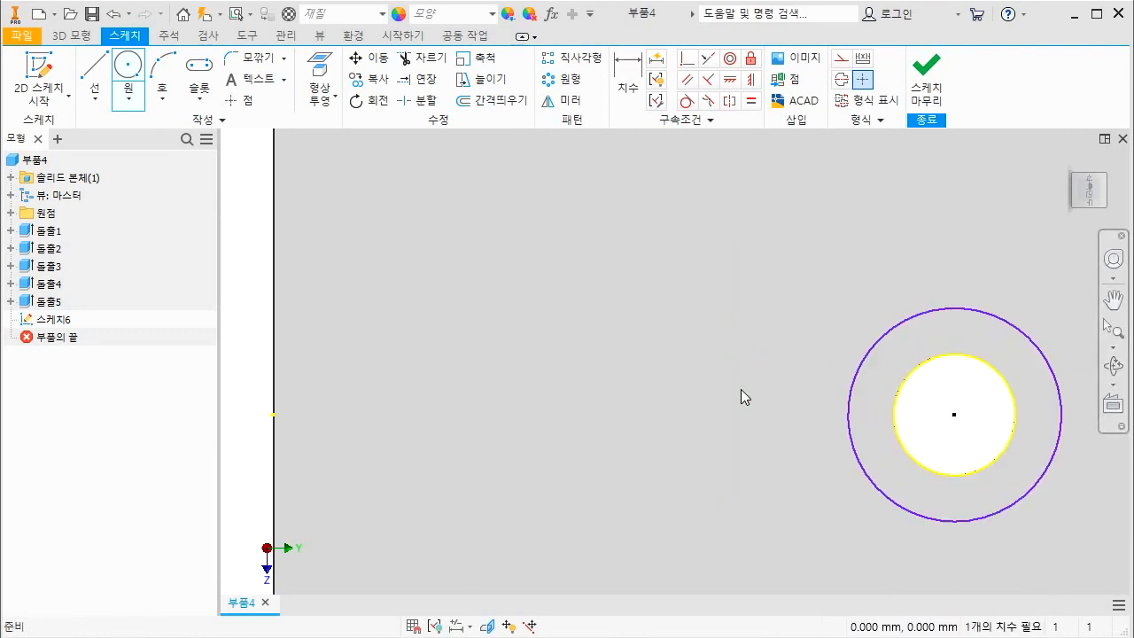
# - Finish the sketch of the larger circle concentric with the 5 mm hole on the wall's lower back face
pyautogui.scroll(-5, 602, 355)
pyautogui.press('Escape')
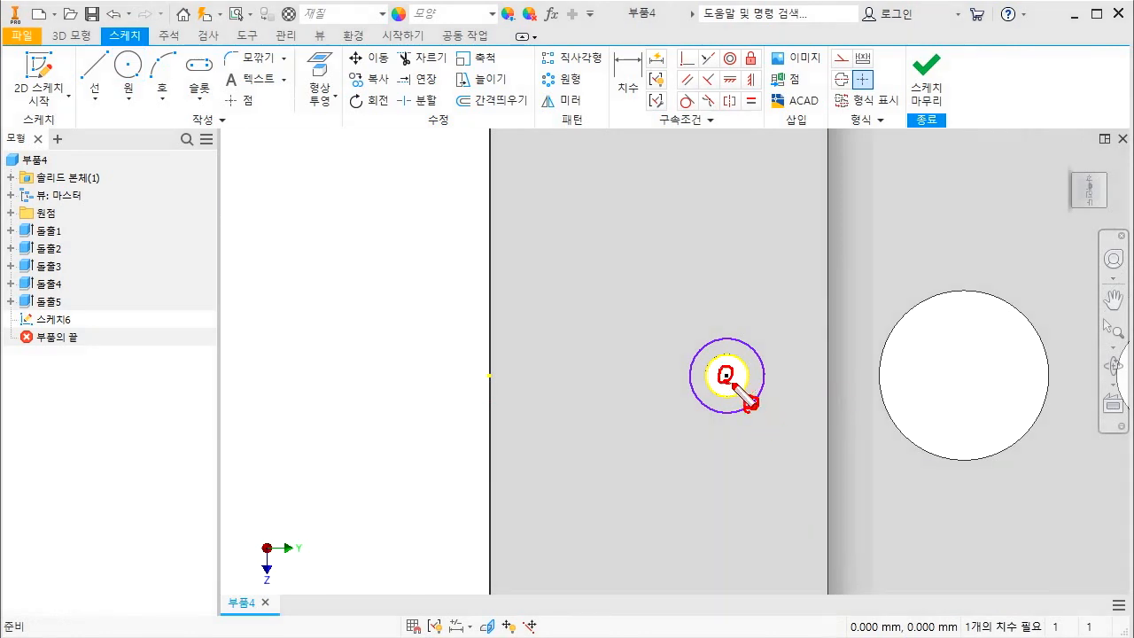
pyautogui.moveTo(744, 299); pyautogui.dragTo(728, 372)
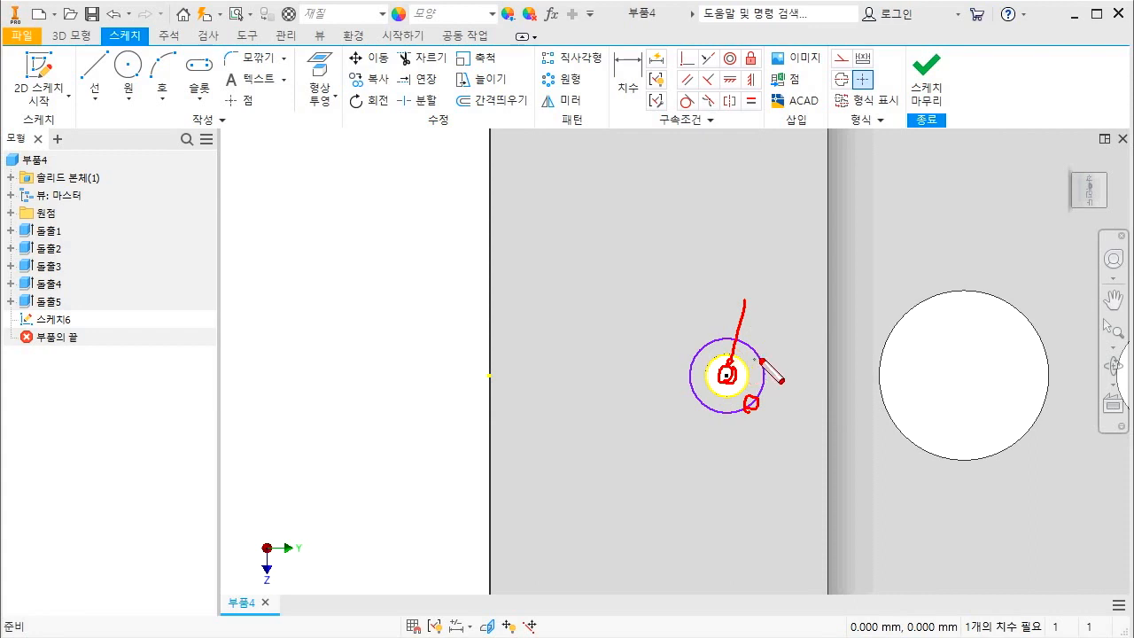
pyautogui.click(926, 88)
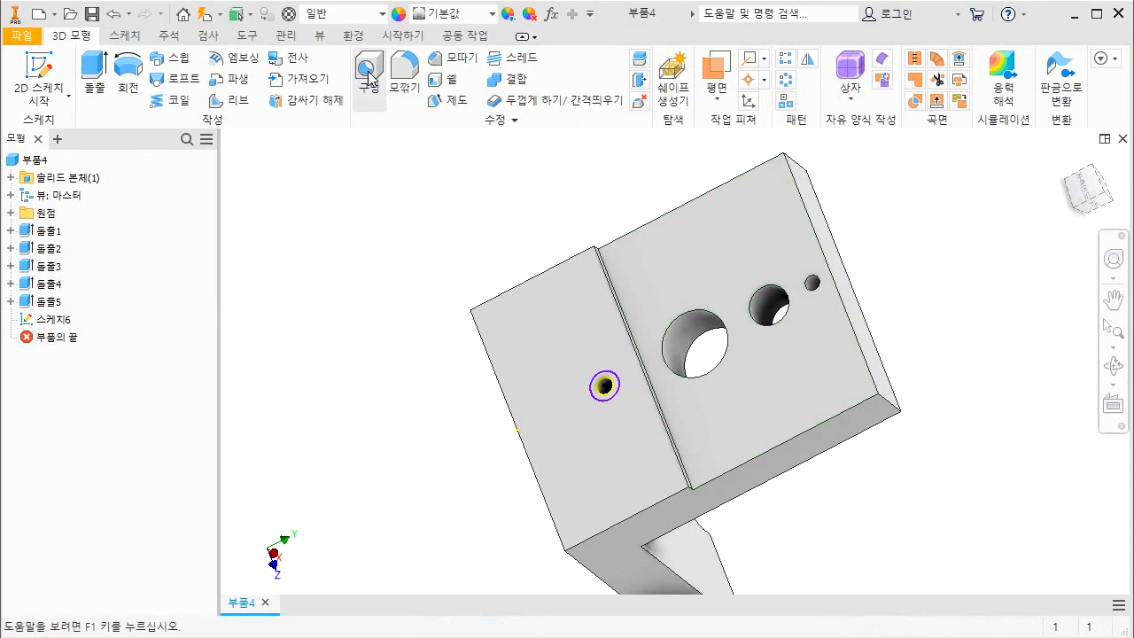
# - Create a simple 8 mm diameter hole, 10 mm deep with a 118-degree drill point, at the sketched circle's center
pyautogui.click(369, 75)
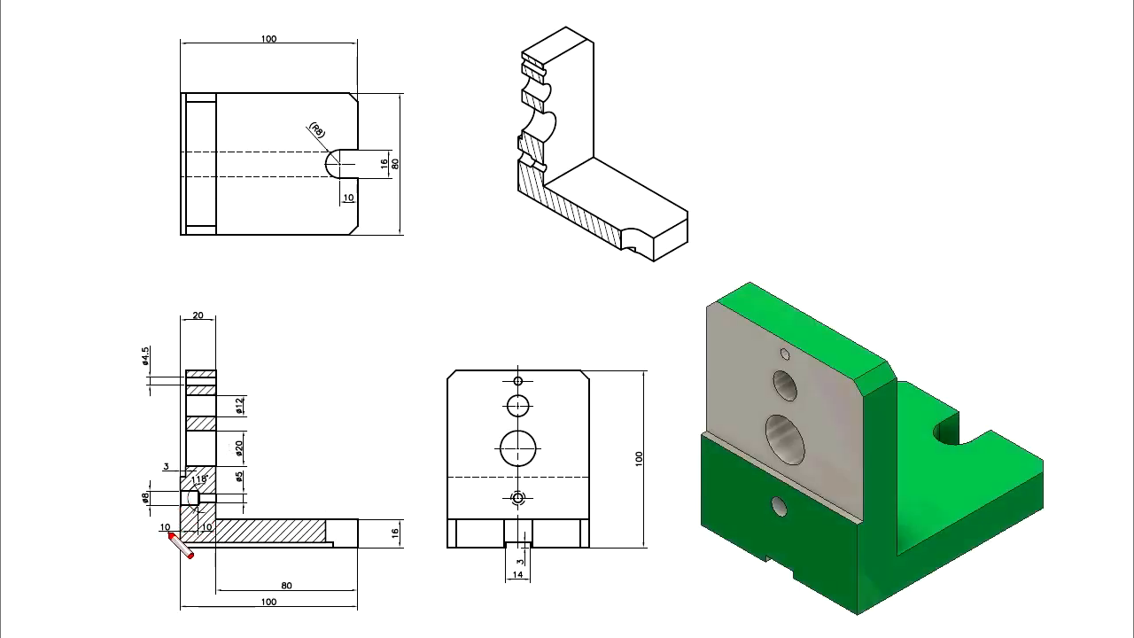
pyautogui.moveTo(168, 532)
pyautogui.mouseDown()
pyautogui.moveTo(199, 523)
pyautogui.moveTo(167, 530)
pyautogui.moveTo(173, 498)
pyautogui.moveTo(198, 490)
pyautogui.moveTo(187, 503)
pyautogui.mouseUp()
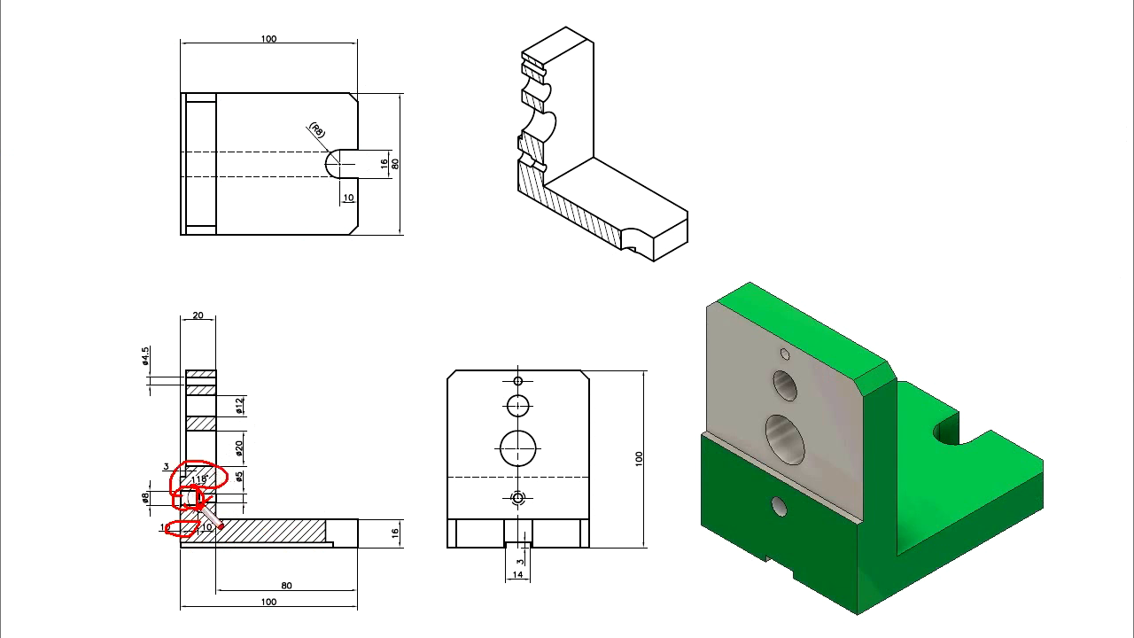
pyautogui.press('Escape')
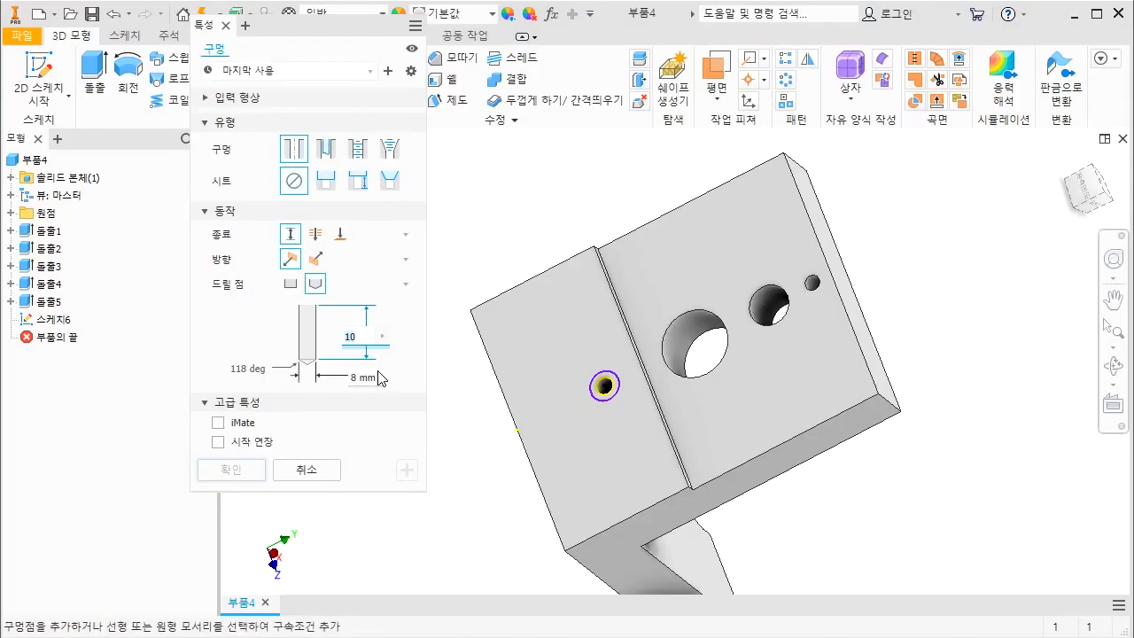
pyautogui.click(351, 379)
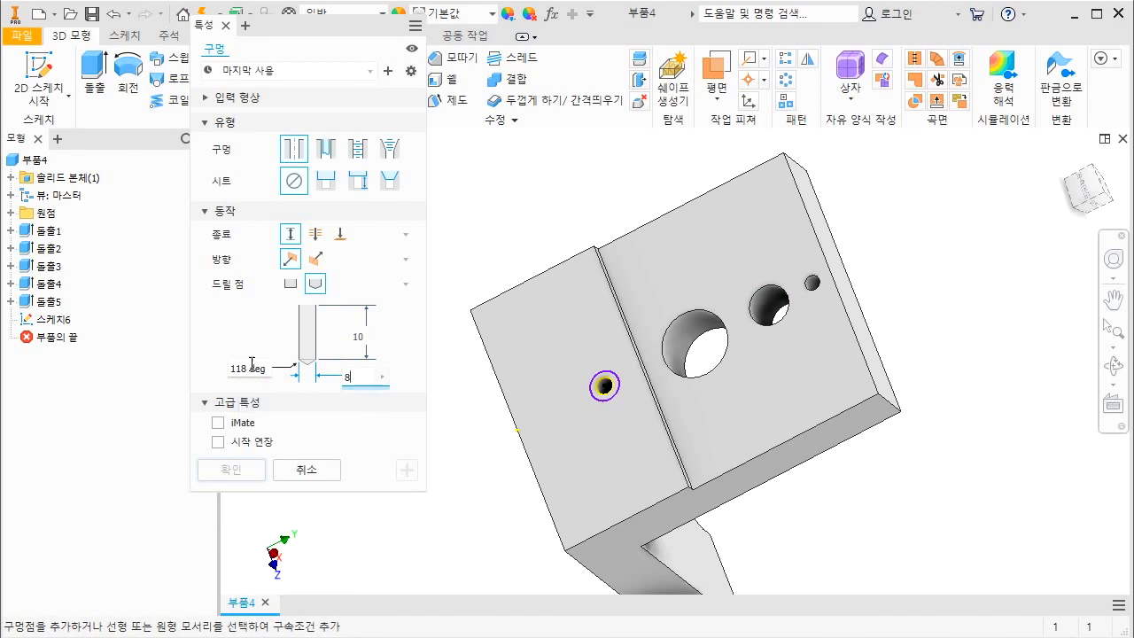
pyautogui.scroll(8, 607, 388)
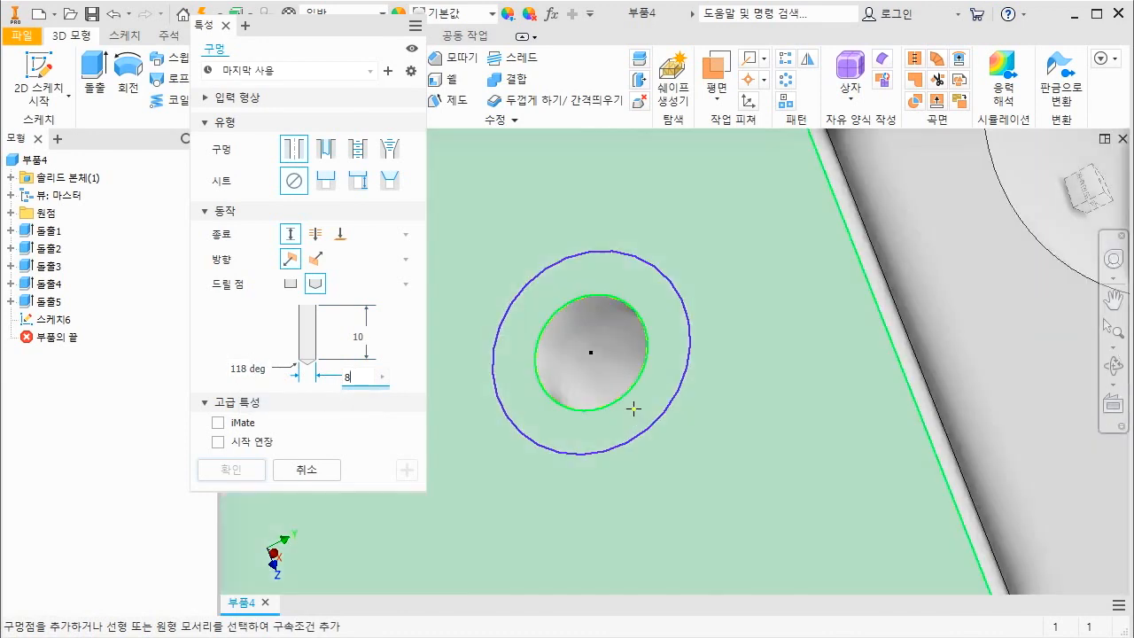
pyautogui.click(591, 355)
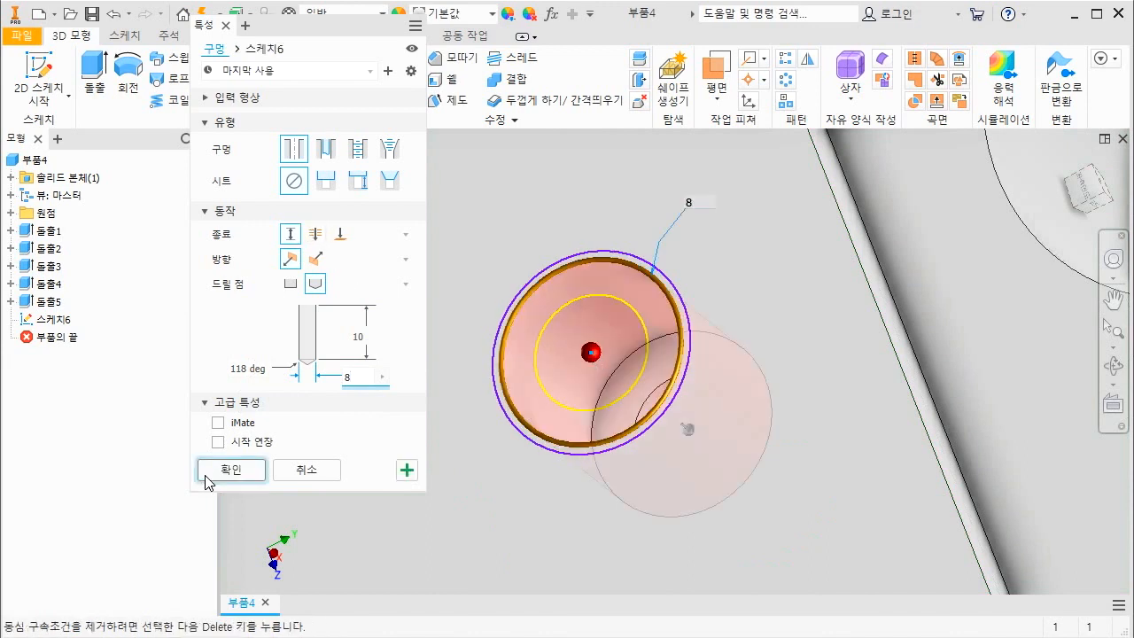
pyautogui.click(230, 469)
pyautogui.scroll(-8, 532, 399)
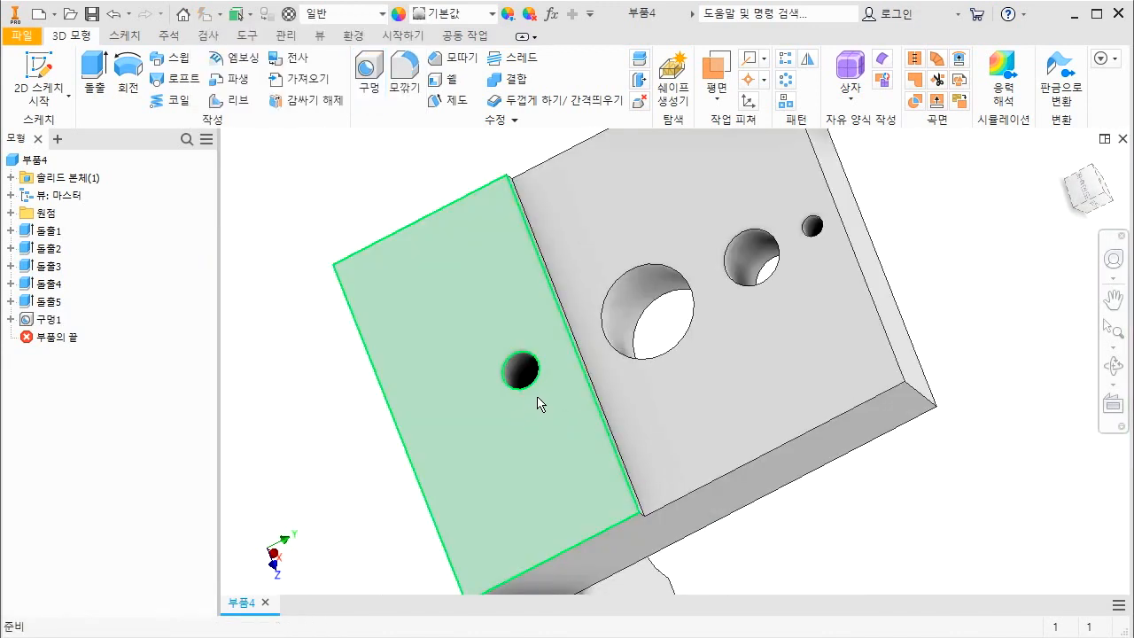
pyautogui.scroll(-5, 558, 390)
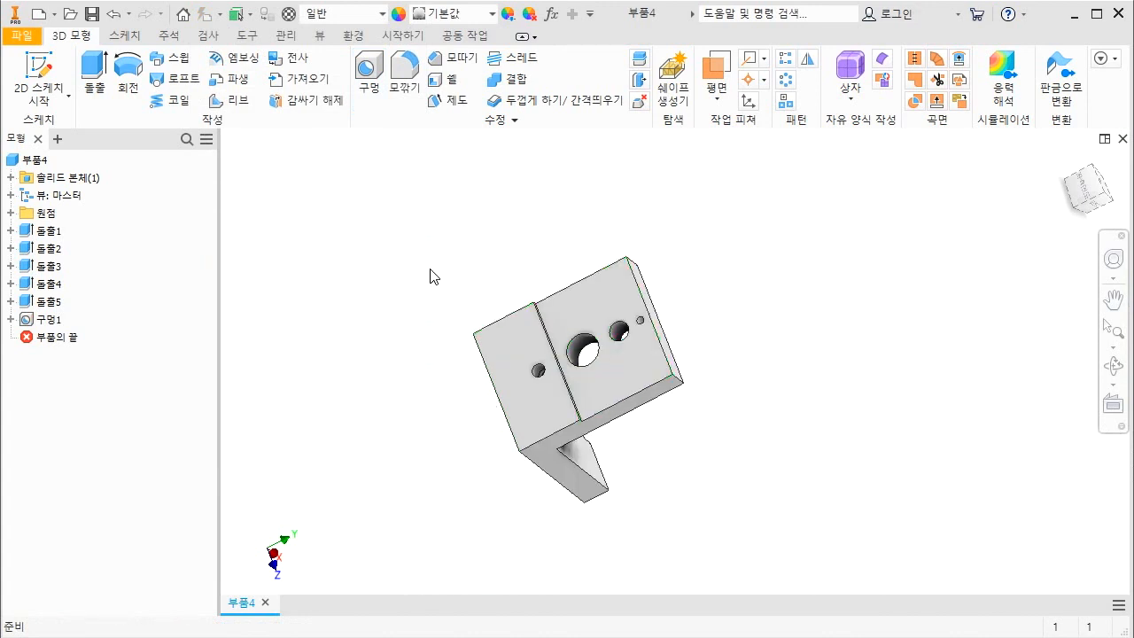
# - Cut the model with a half section view on the XY plane and look straight at the cut face around the stepped hole
pyautogui.click(17, 215)
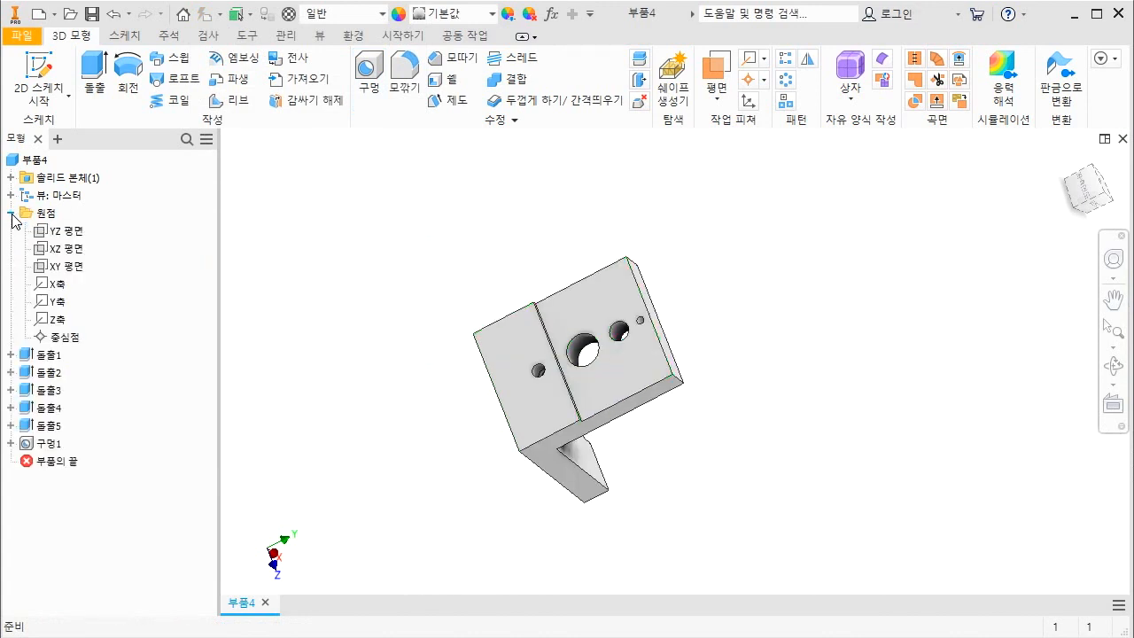
pyautogui.click(55, 267)
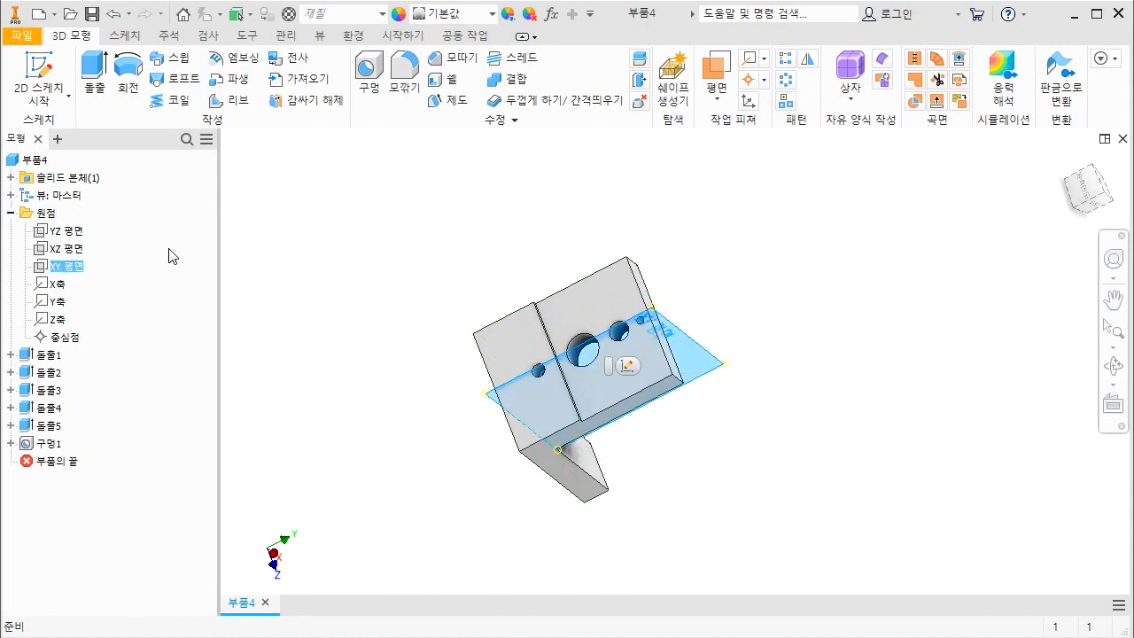
pyautogui.click(215, 38)
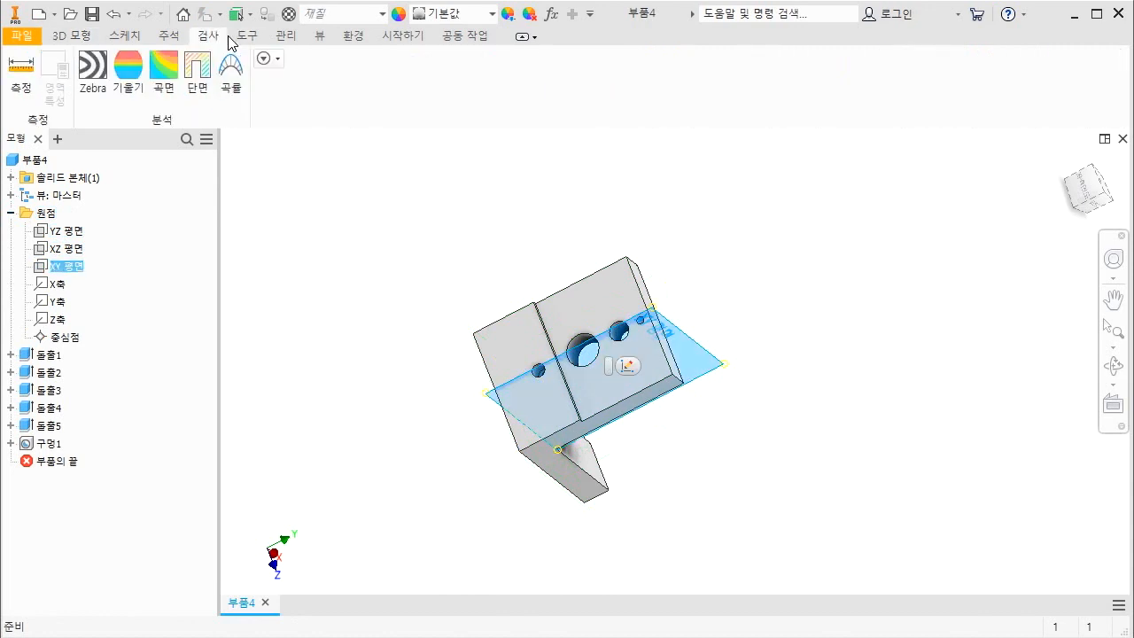
pyautogui.click(245, 37)
pyautogui.click(283, 37)
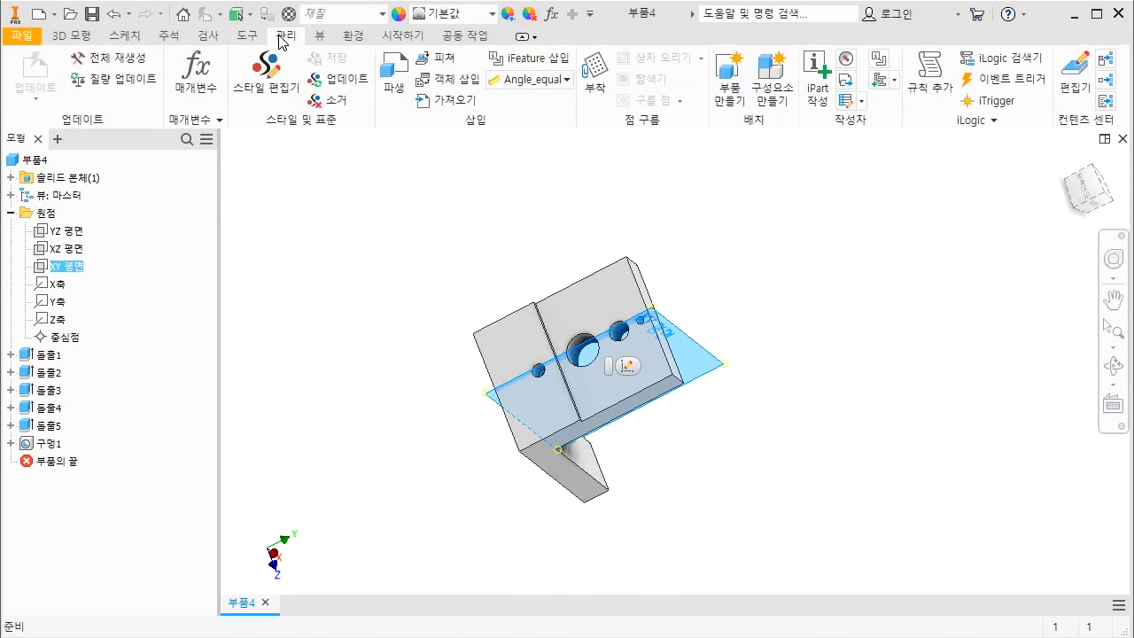
pyautogui.click(319, 37)
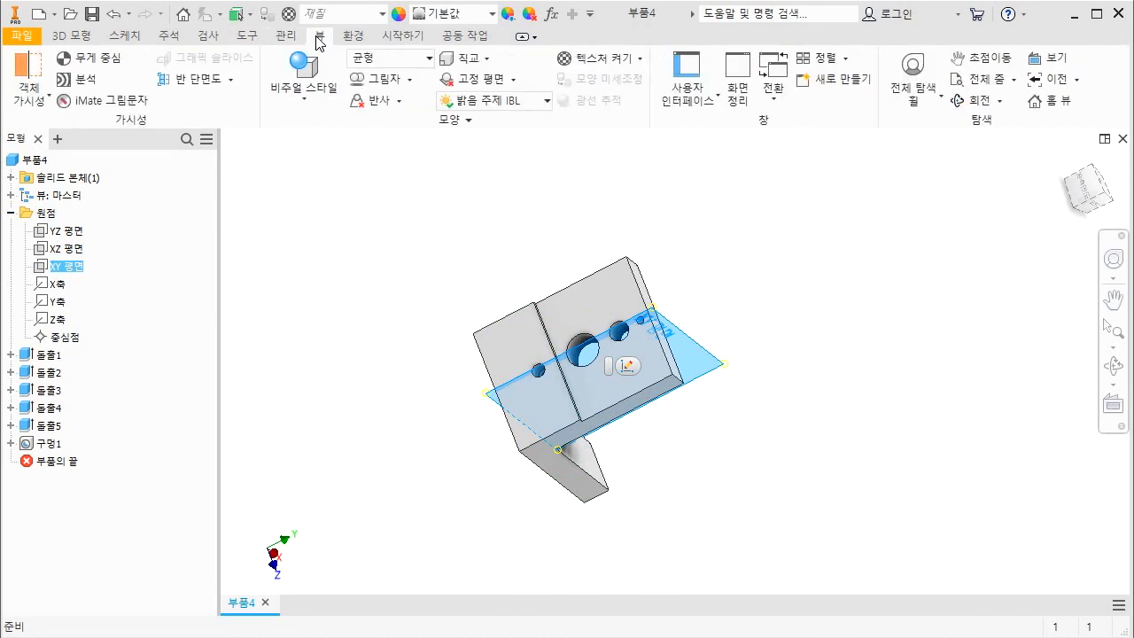
pyautogui.click(212, 82)
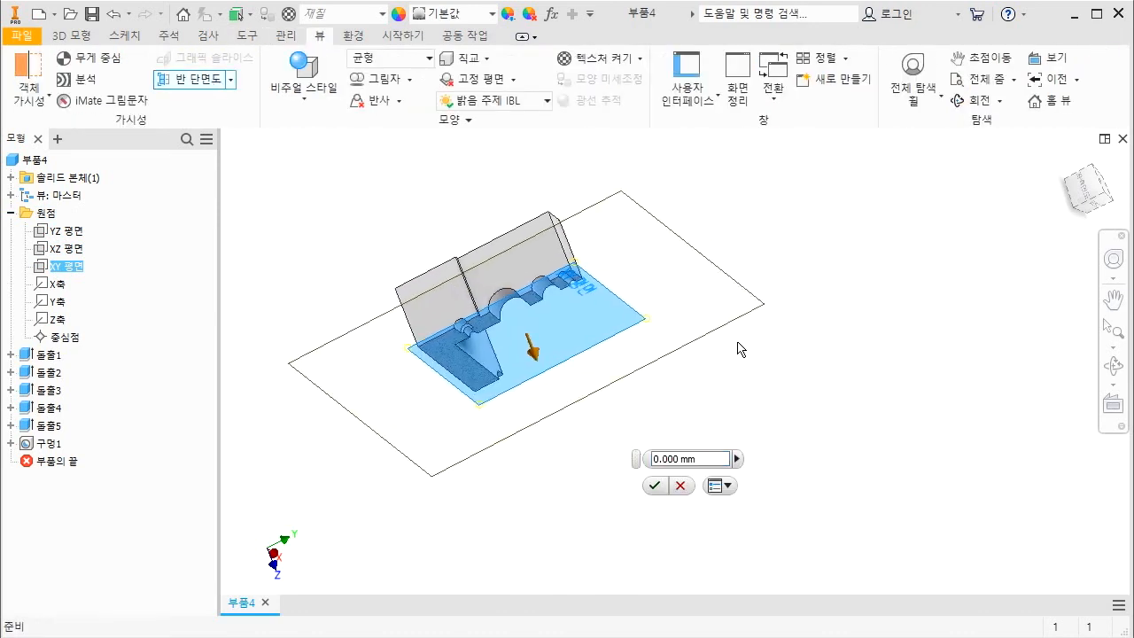
pyautogui.click(1085, 182)
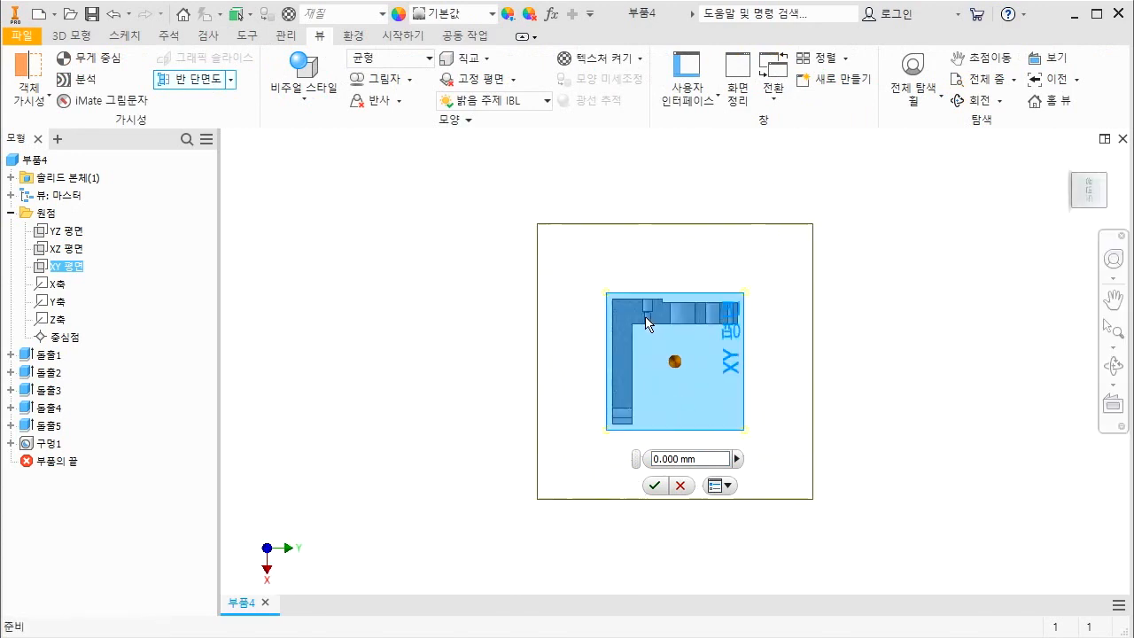
pyautogui.scroll(-5, 646, 321)
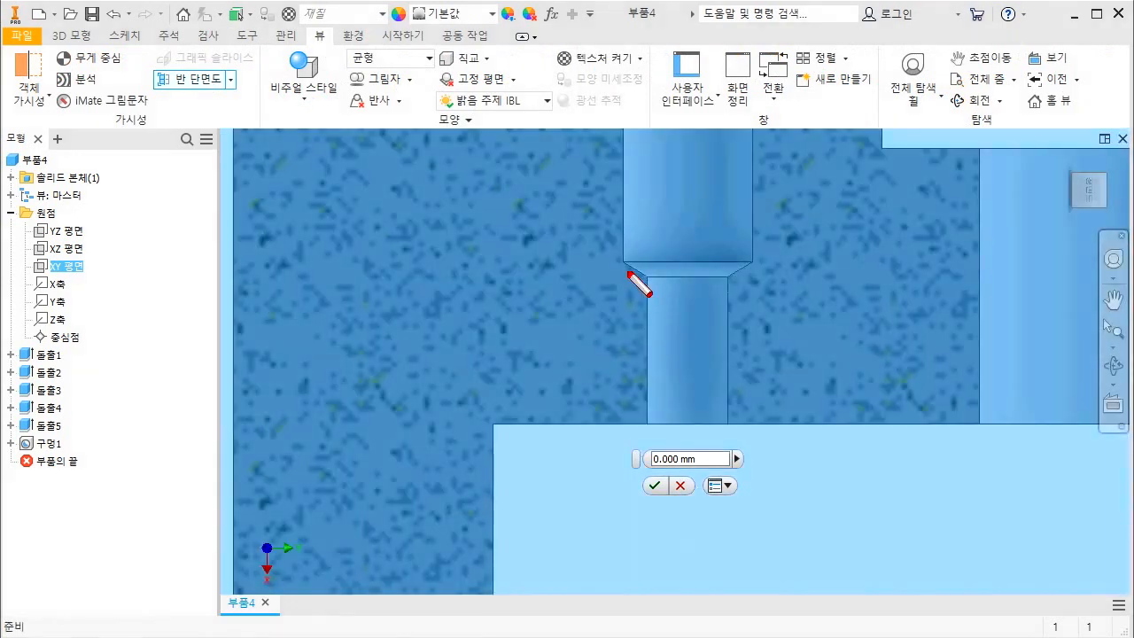
# - Examine the conical drill point between the 8 mm and 5 mm bores in the section and close the section view
pyautogui.moveTo(626, 259); pyautogui.dragTo(648, 272)
pyautogui.moveTo(749, 261); pyautogui.dragTo(718, 280)
pyautogui.moveTo(643, 279); pyautogui.dragTo(740, 274)
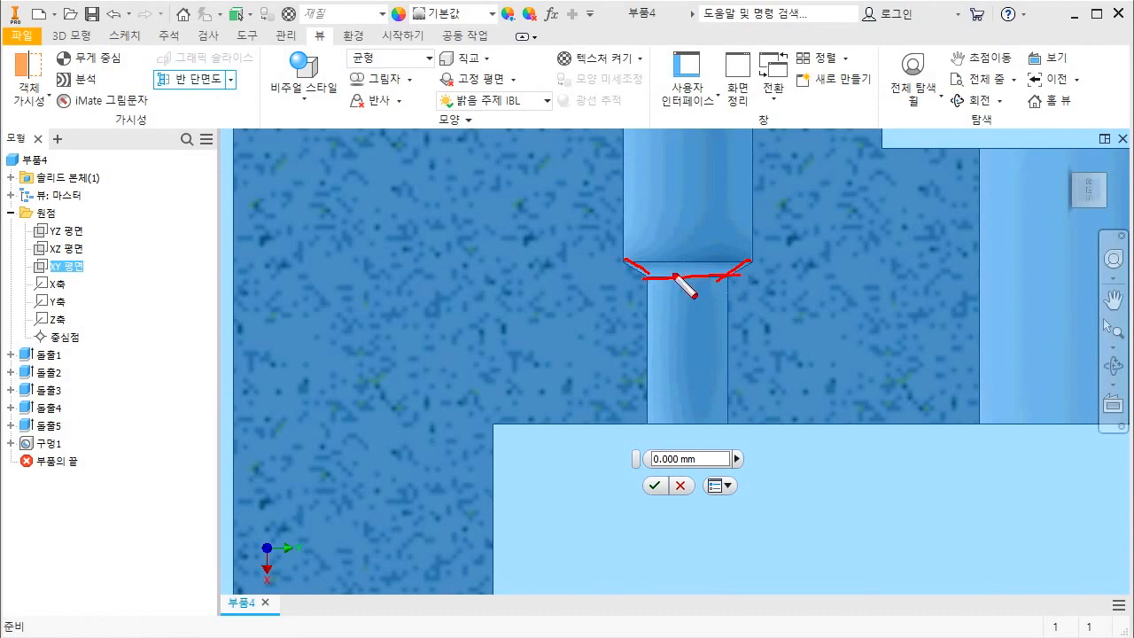
pyautogui.moveTo(626, 259); pyautogui.dragTo(751, 260)
pyautogui.moveTo(697, 211); pyautogui.dragTo(680, 347)
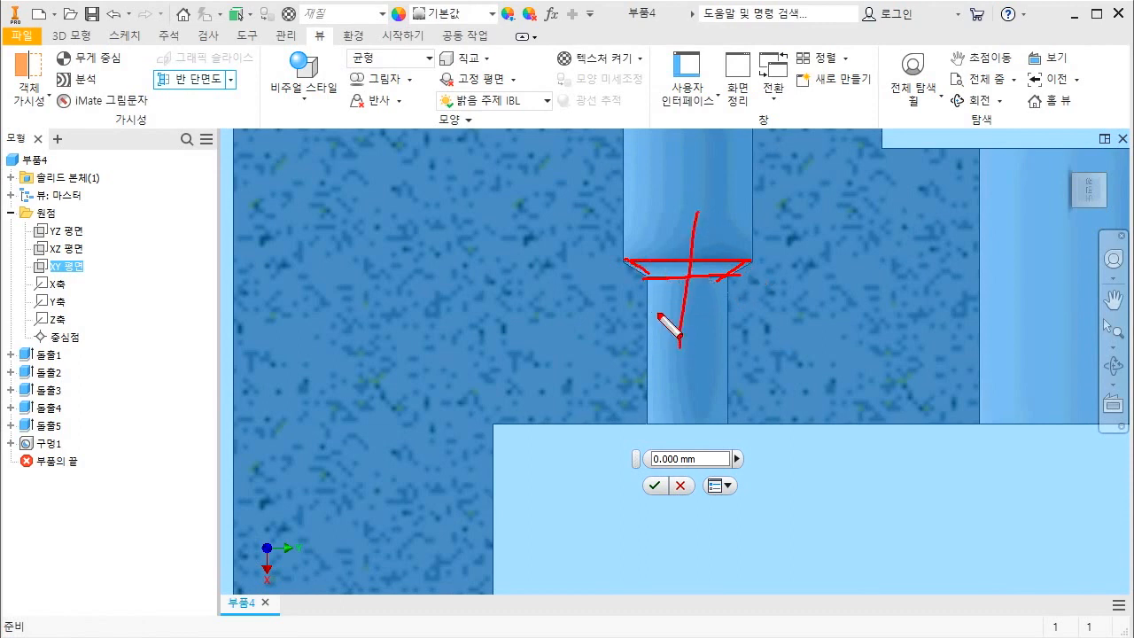
pyautogui.moveTo(630, 298)
pyautogui.mouseDown()
pyautogui.moveTo(762, 304)
pyautogui.moveTo(631, 296)
pyautogui.mouseUp()
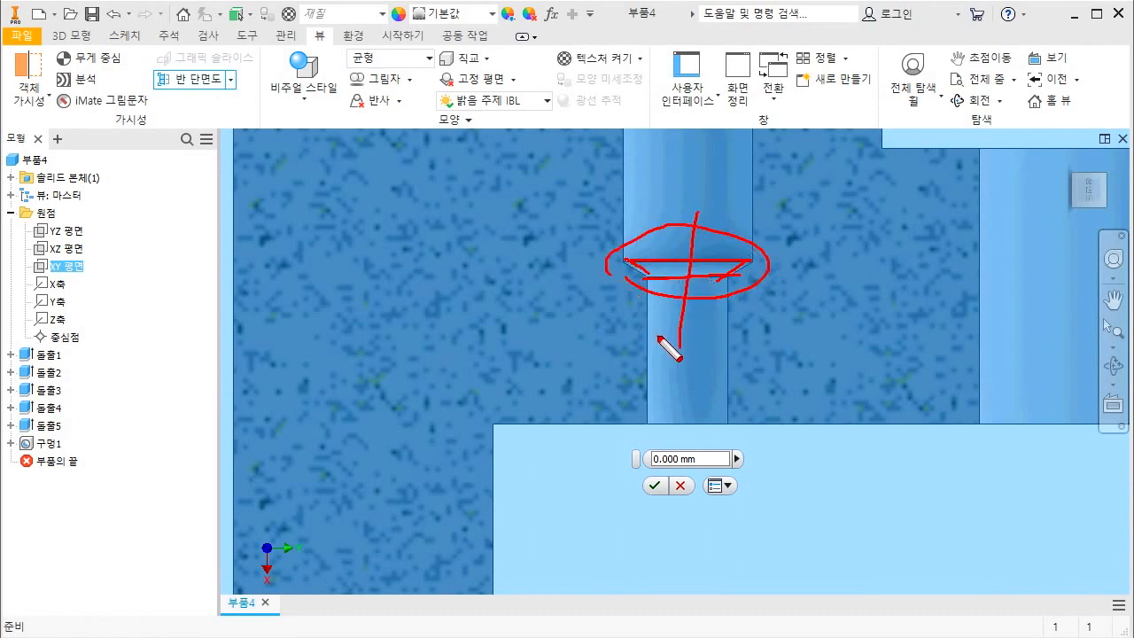
pyautogui.press('Escape')
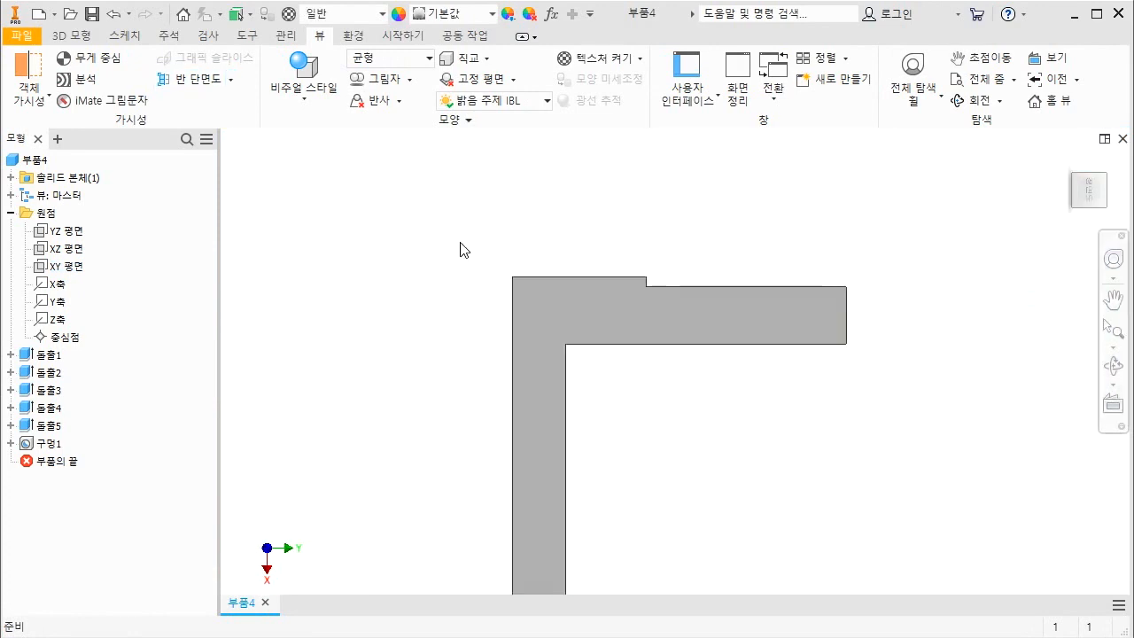
pyautogui.click(1071, 168)
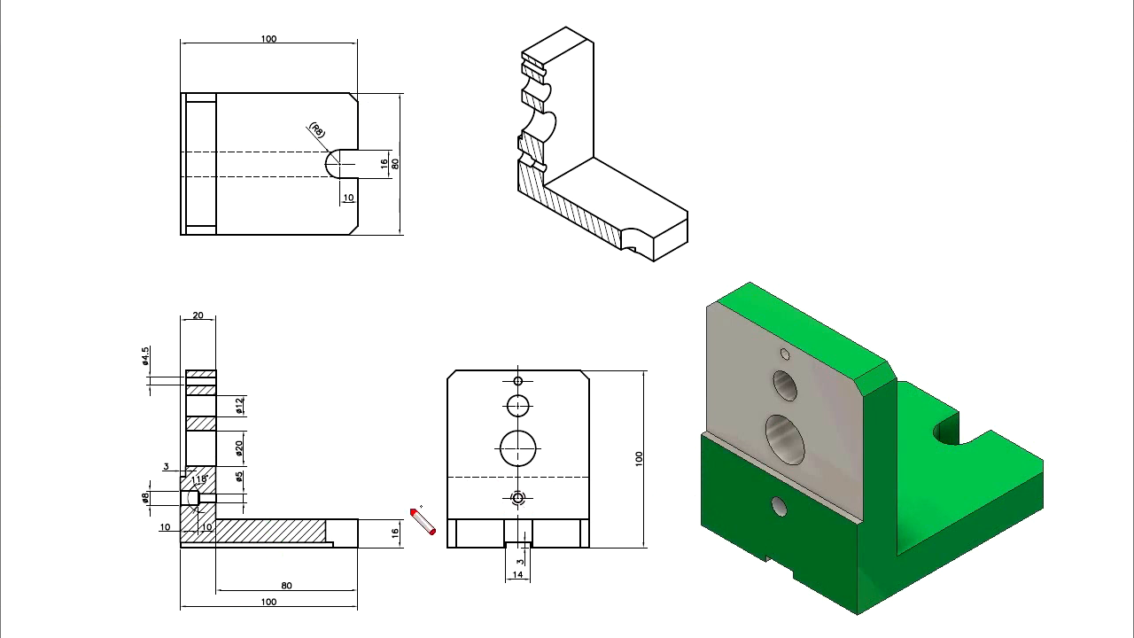
# - Examine the dashed hidden lines in the drawing's top view and match them to the bottom groove on the 3D illustration
pyautogui.moveTo(177, 175); pyautogui.dragTo(332, 176)
pyautogui.moveTo(182, 154)
pyautogui.mouseDown()
pyautogui.moveTo(280, 156)
pyautogui.moveTo(284, 168)
pyautogui.moveTo(325, 156)
pyautogui.mouseUp()
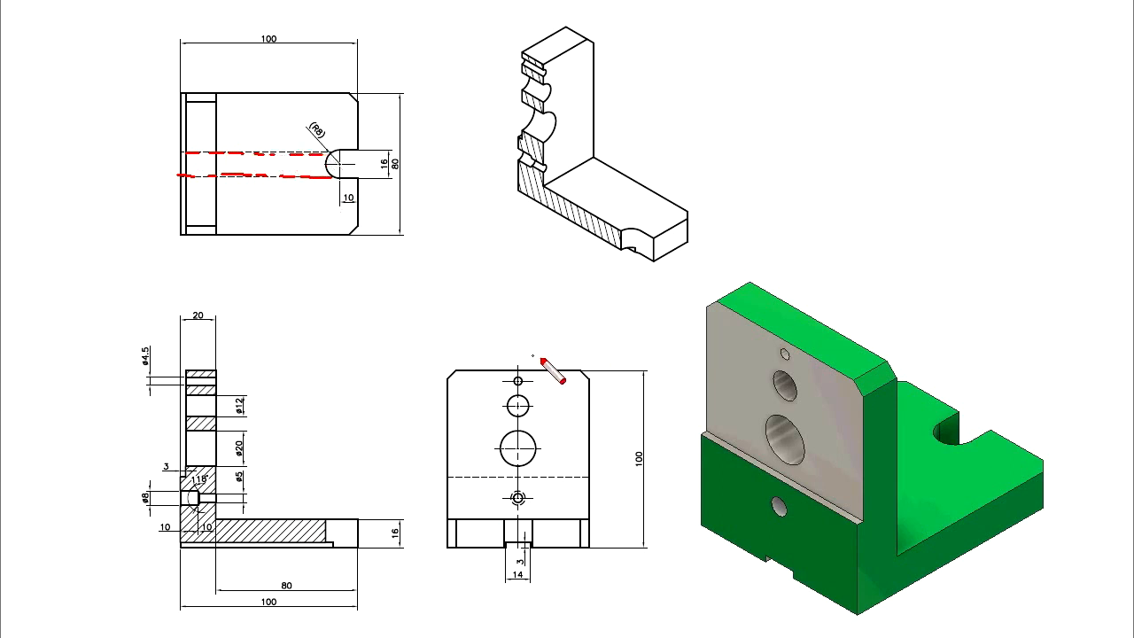
pyautogui.moveTo(318, 31)
pyautogui.mouseDown()
pyautogui.moveTo(282, 131)
pyautogui.moveTo(295, 118)
pyautogui.mouseUp()
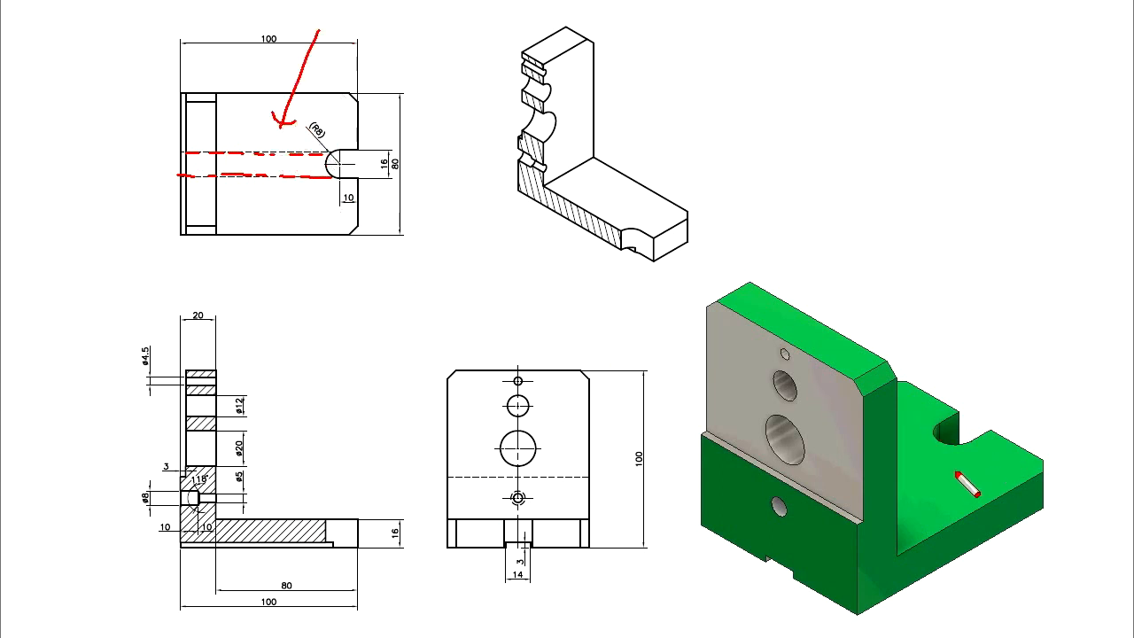
pyautogui.moveTo(930, 266)
pyautogui.mouseDown()
pyautogui.moveTo(918, 434)
pyautogui.moveTo(927, 424)
pyautogui.mouseUp()
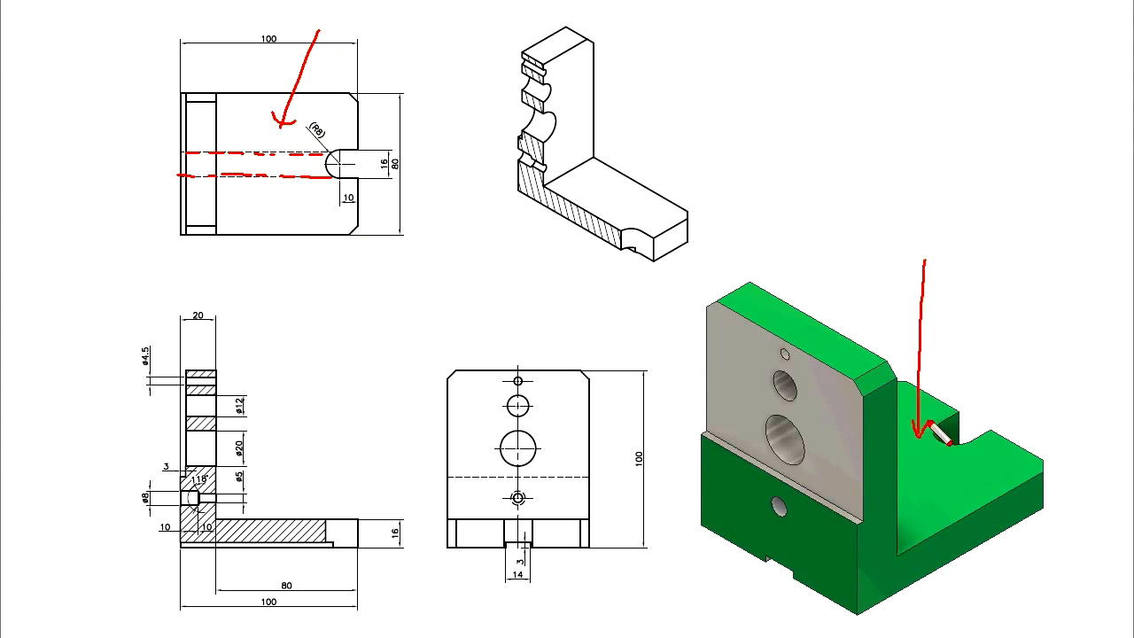
pyautogui.moveTo(909, 257)
pyautogui.mouseDown()
pyautogui.moveTo(946, 253)
pyautogui.moveTo(925, 250)
pyautogui.moveTo(941, 241)
pyautogui.mouseUp()
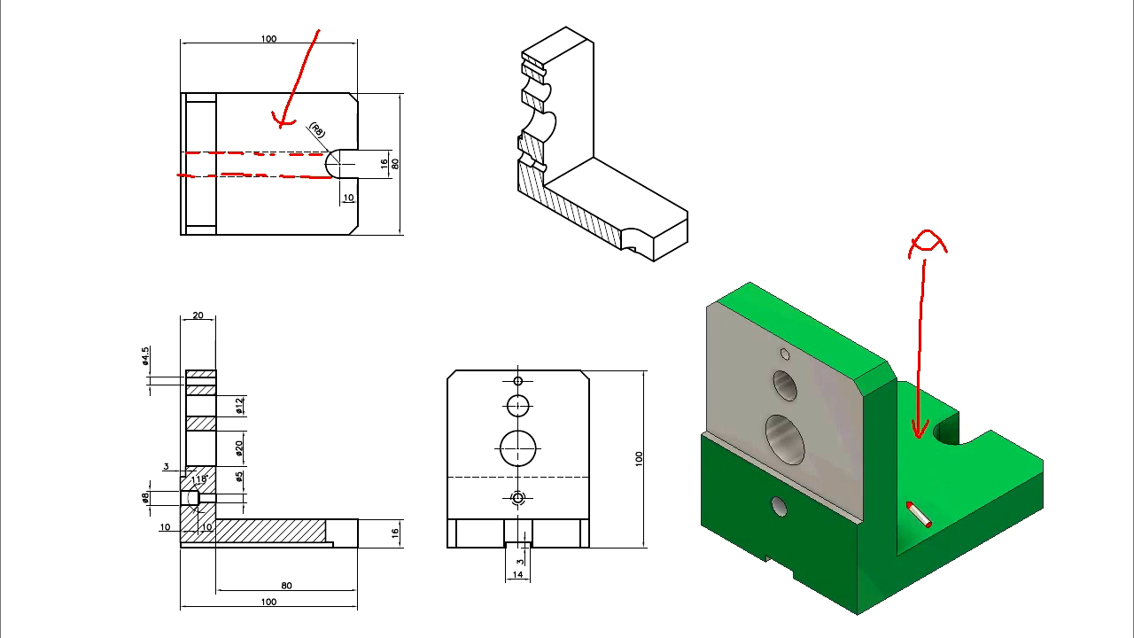
pyautogui.moveTo(783, 551)
pyautogui.mouseDown()
pyautogui.moveTo(760, 576)
pyautogui.moveTo(799, 569)
pyautogui.mouseUp()
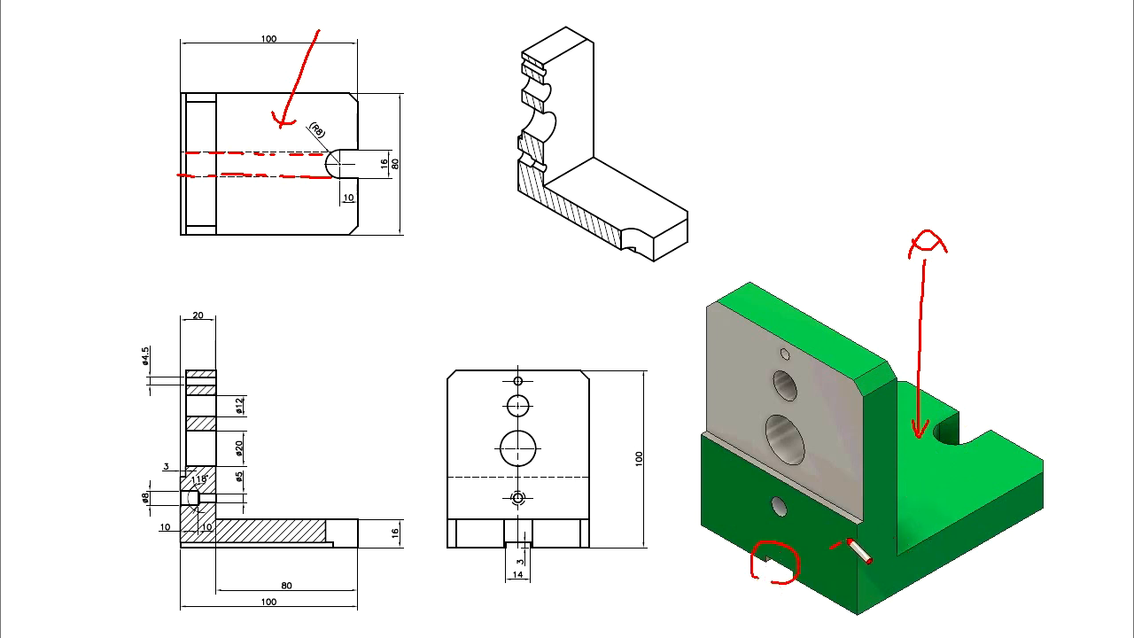
pyautogui.moveTo(849, 538); pyautogui.dragTo(999, 456)
pyautogui.moveTo(822, 485); pyautogui.dragTo(933, 436)
pyautogui.moveTo(223, 200)
pyautogui.mouseDown()
pyautogui.moveTo(292, 141)
pyautogui.moveTo(239, 188)
pyautogui.mouseUp()
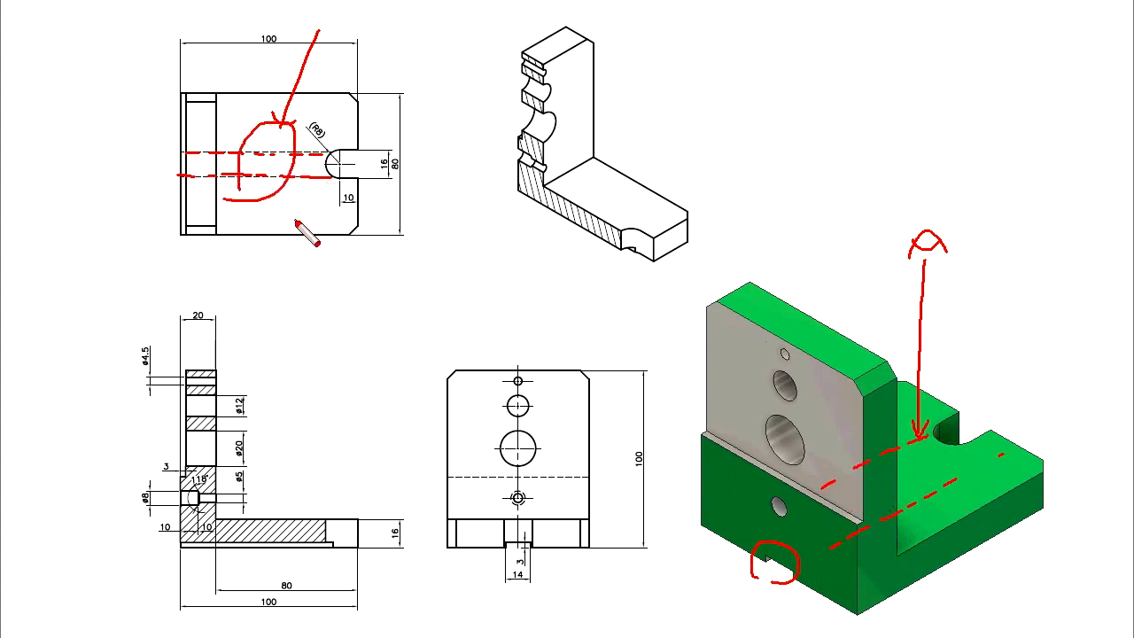
# - Examine the dashed horizontal line in the drawing's wall view and match it to the 3 mm recess on the wall's back face
pyautogui.moveTo(471, 480)
pyautogui.mouseDown()
pyautogui.moveTo(481, 467)
pyautogui.moveTo(470, 483)
pyautogui.mouseUp()
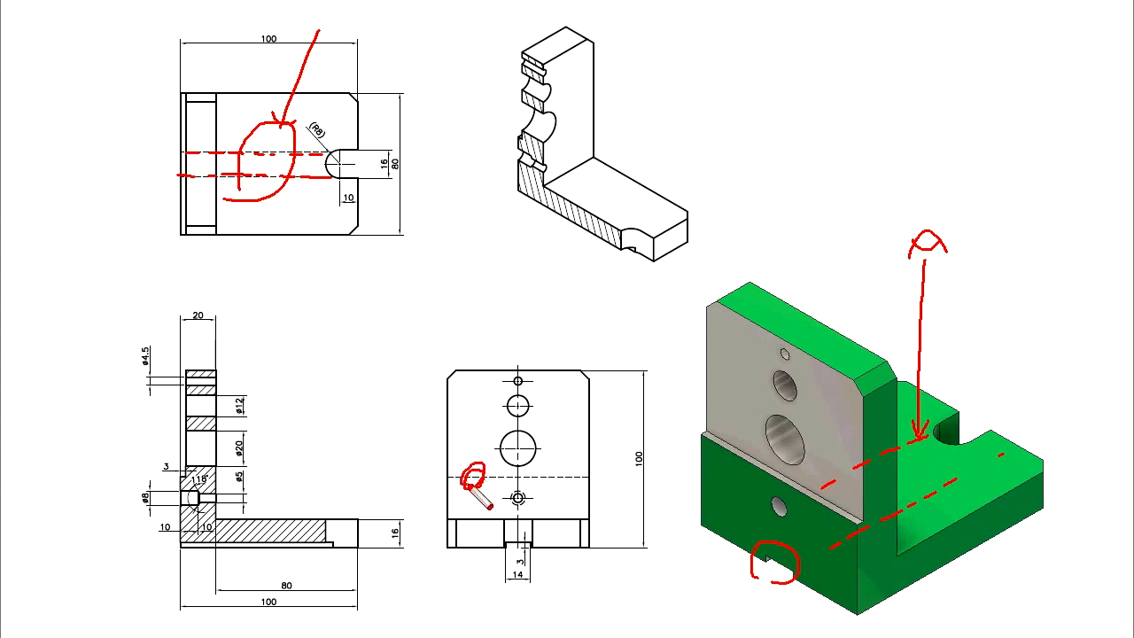
pyautogui.moveTo(173, 371)
pyautogui.mouseDown()
pyautogui.moveTo(186, 372)
pyautogui.moveTo(172, 483)
pyautogui.mouseUp()
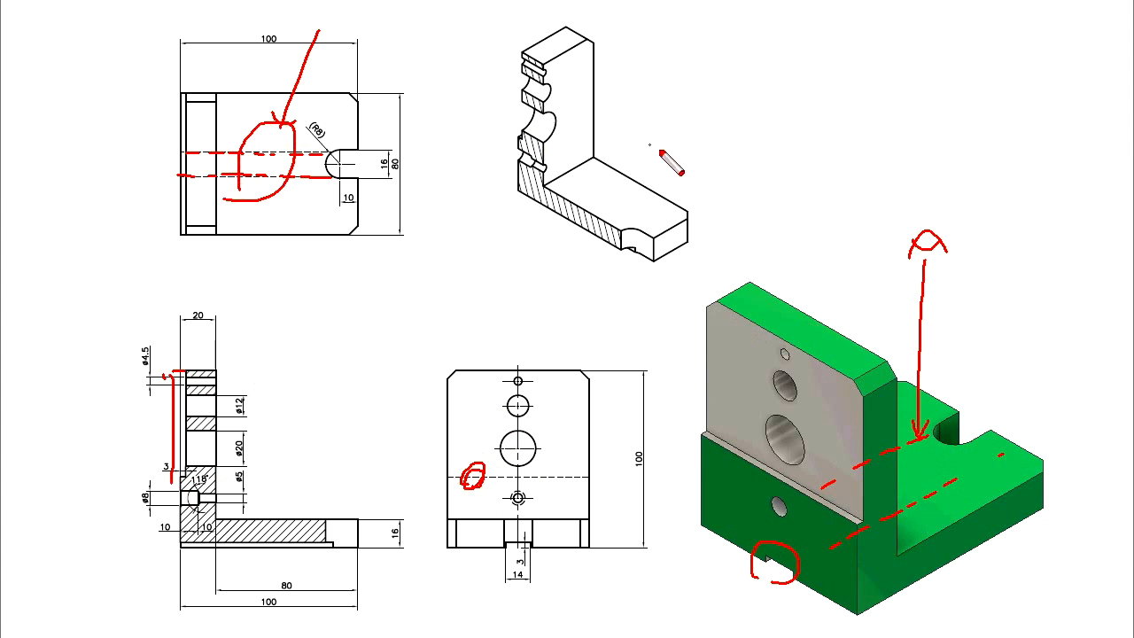
pyautogui.moveTo(730, 175)
pyautogui.mouseDown()
pyautogui.moveTo(576, 87)
pyautogui.moveTo(589, 86)
pyautogui.mouseUp()
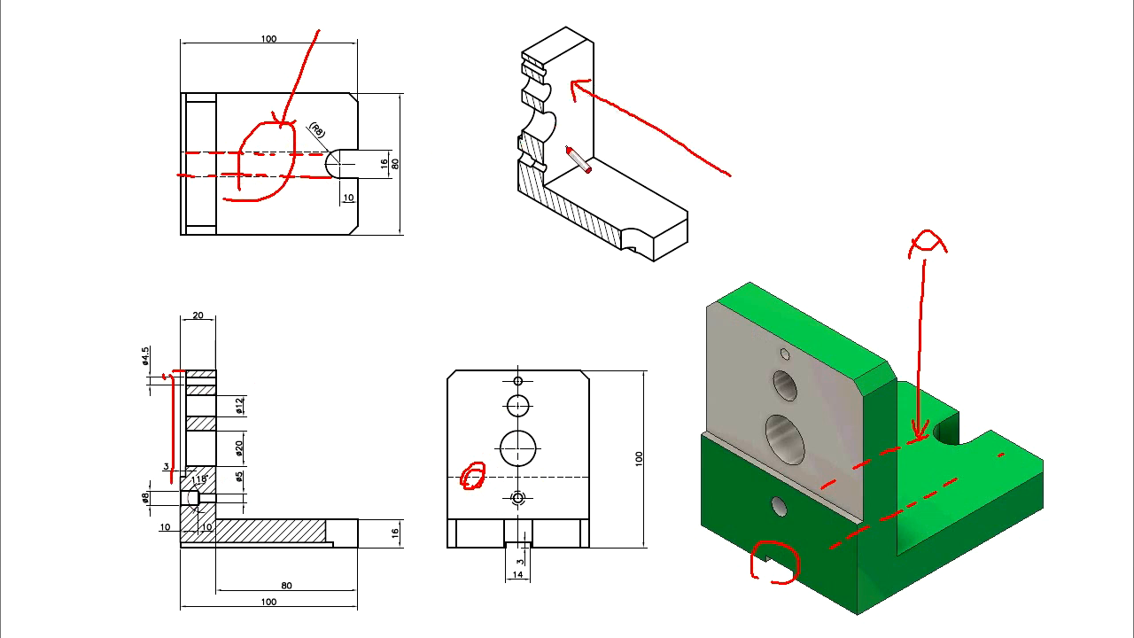
pyautogui.moveTo(722, 309); pyautogui.dragTo(689, 365)
pyautogui.moveTo(760, 353); pyautogui.dragTo(688, 403)
pyautogui.moveTo(783, 375); pyautogui.dragTo(716, 417)
pyautogui.moveTo(821, 400); pyautogui.dragTo(746, 448)
pyautogui.moveTo(827, 441)
pyautogui.mouseDown()
pyautogui.moveTo(780, 473)
pyautogui.moveTo(815, 486)
pyautogui.mouseUp()
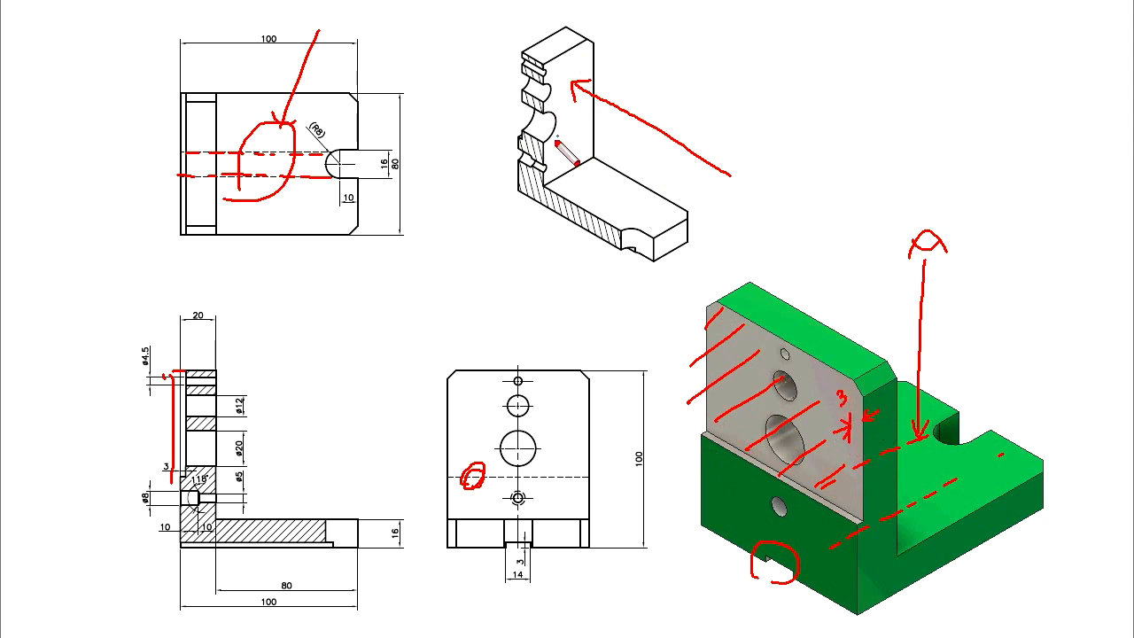
pyautogui.moveTo(450, 478); pyautogui.dragTo(492, 478)
pyautogui.moveTo(670, 168); pyautogui.dragTo(573, 84)
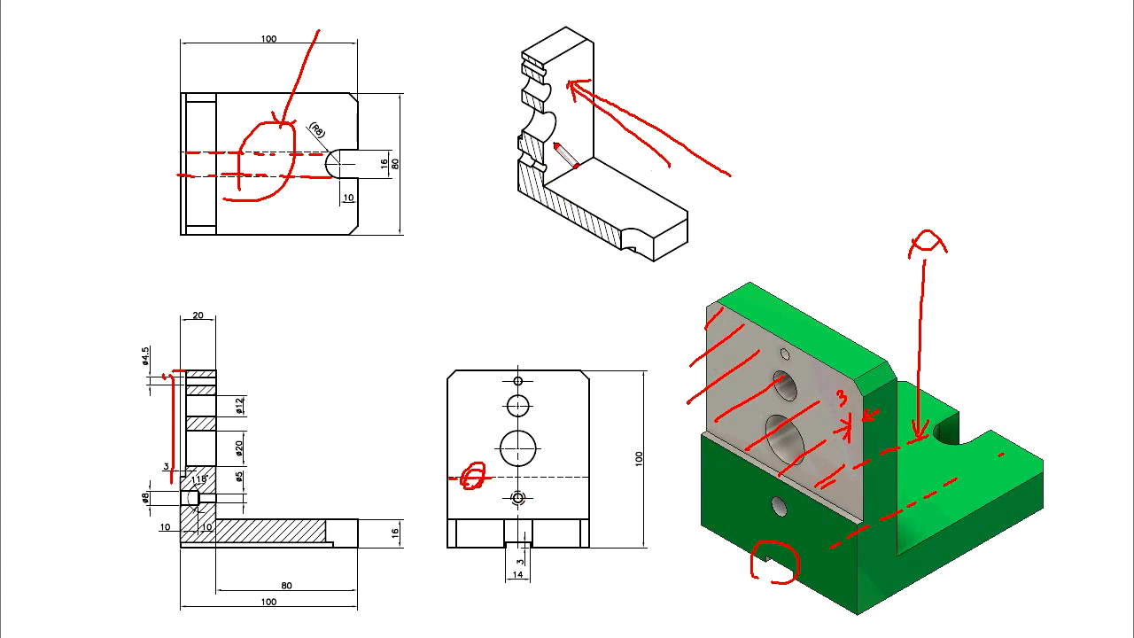
pyautogui.moveTo(548, 149); pyautogui.dragTo(591, 120)
pyautogui.press('Escape')
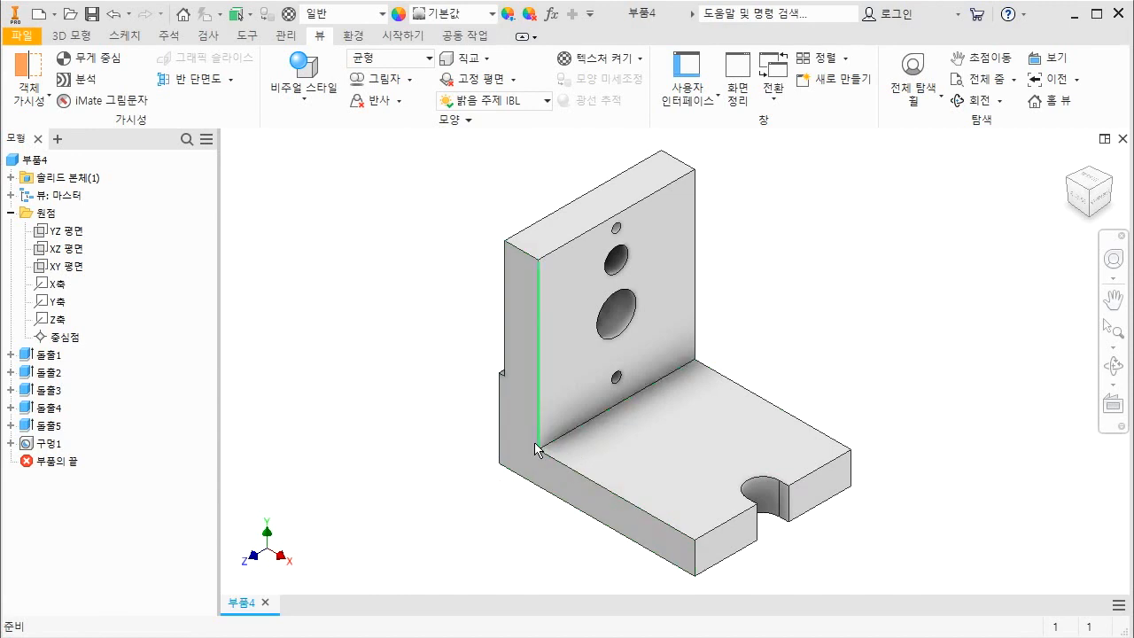
# - Start a new 2D sketch on the underside of the base plate
pyautogui.press('F4')
pyautogui.moveTo(702, 499); pyautogui.dragTo(764, 276)
pyautogui.click(667, 369)
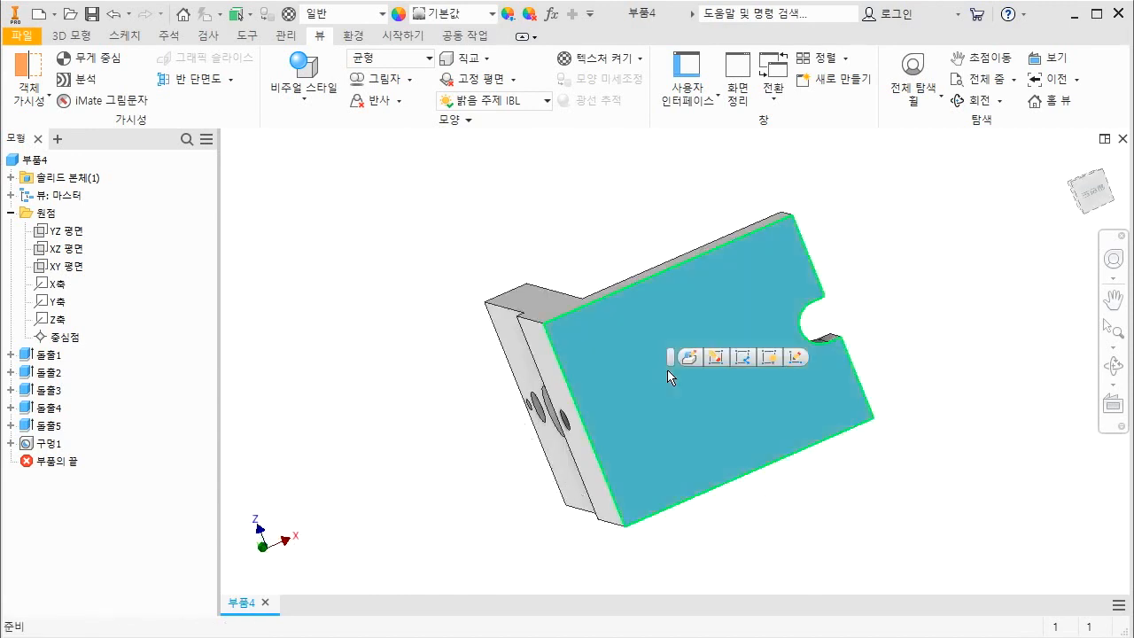
pyautogui.rightClick(673, 404)
pyautogui.click(668, 455)
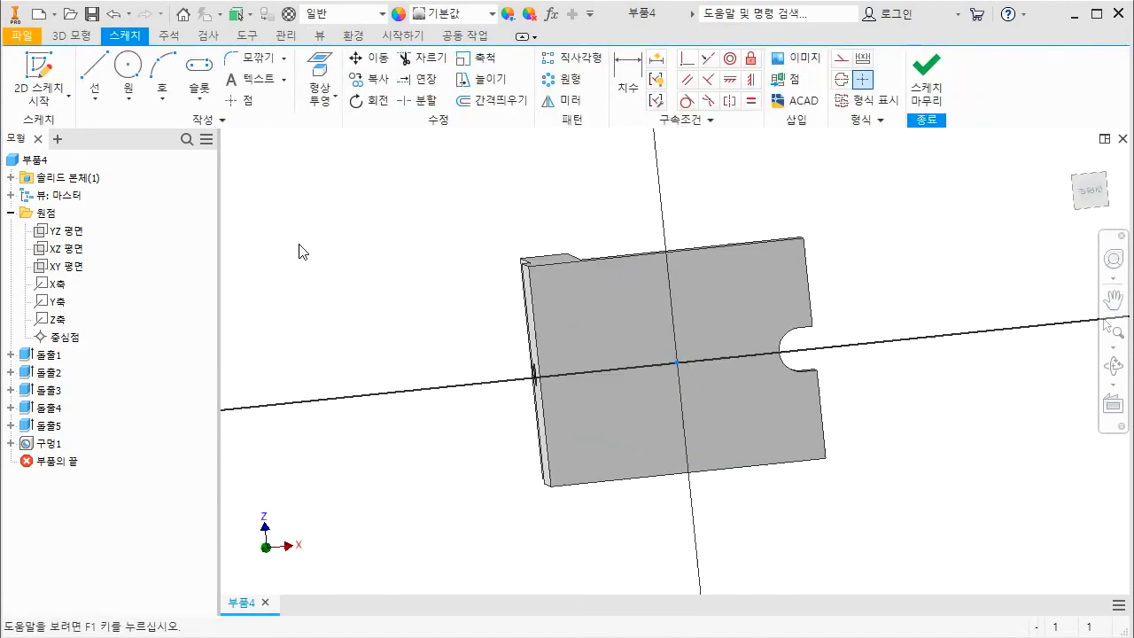
# - Draw a two-point centre rectangle from the sketch origin spanning the plate's full length, about 40 mm wide
pyautogui.click(204, 104)
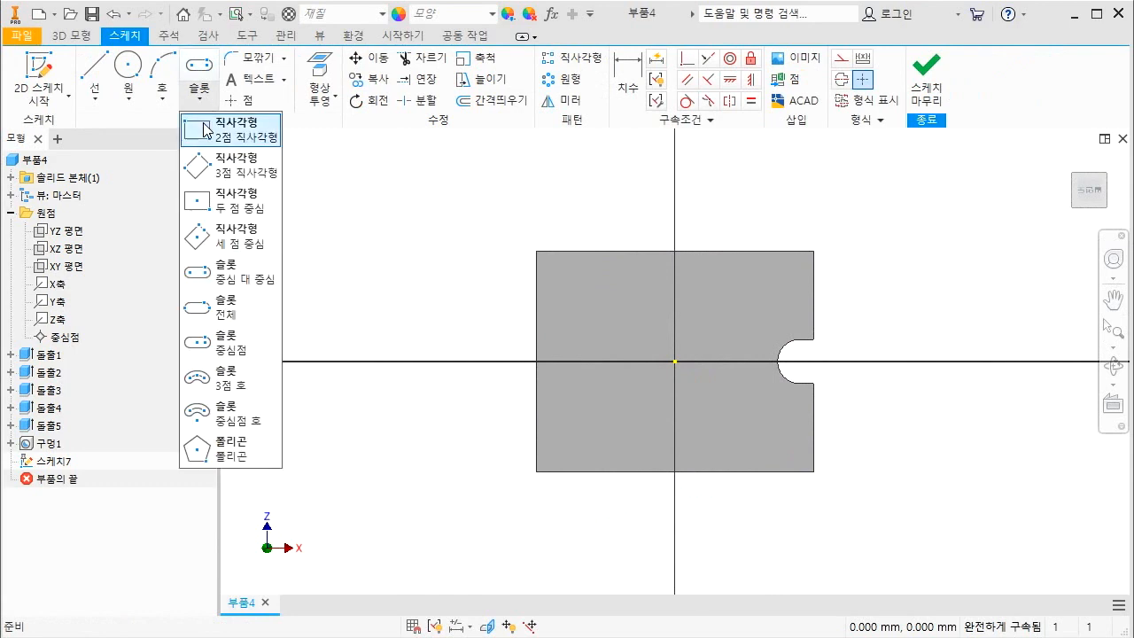
pyautogui.click(209, 202)
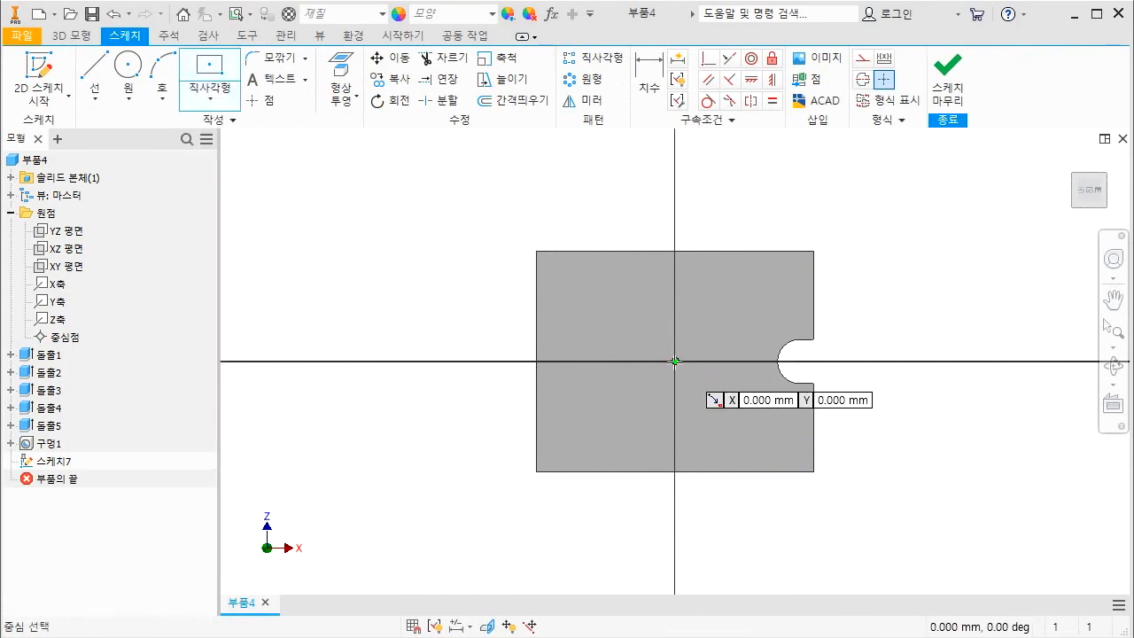
pyautogui.click(674, 362)
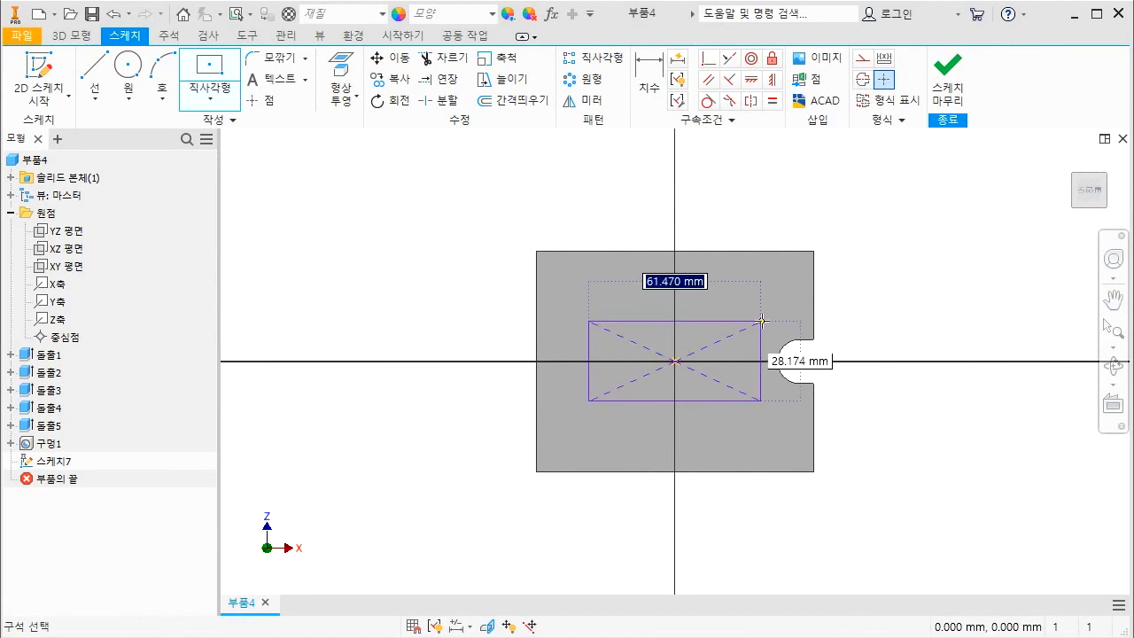
pyautogui.click(813, 305)
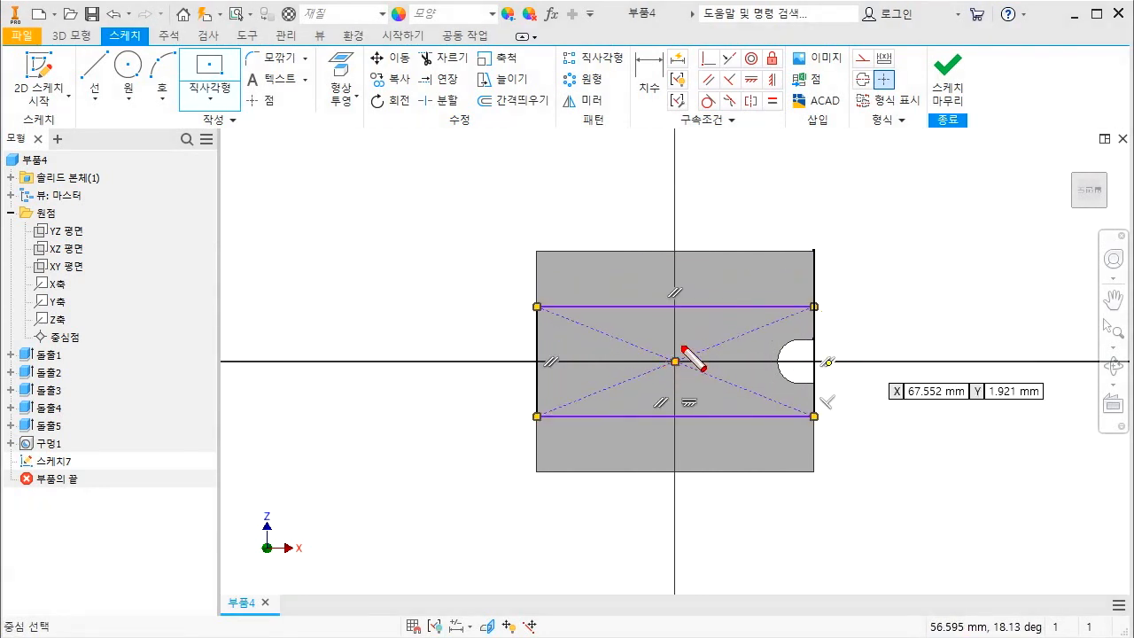
# - Compare the distances from the sketch origin to both ends of the rectangle along the plate's length
pyautogui.moveTo(682, 286); pyautogui.dragTo(820, 278)
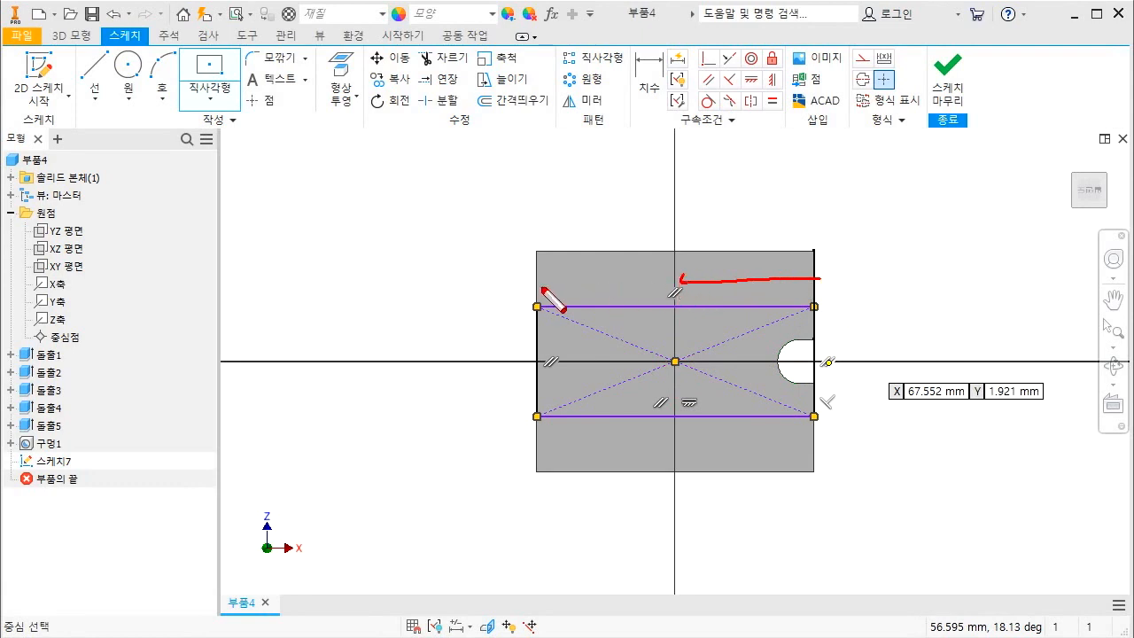
pyautogui.moveTo(541, 288); pyautogui.dragTo(659, 281)
pyautogui.moveTo(544, 280); pyautogui.dragTo(546, 293)
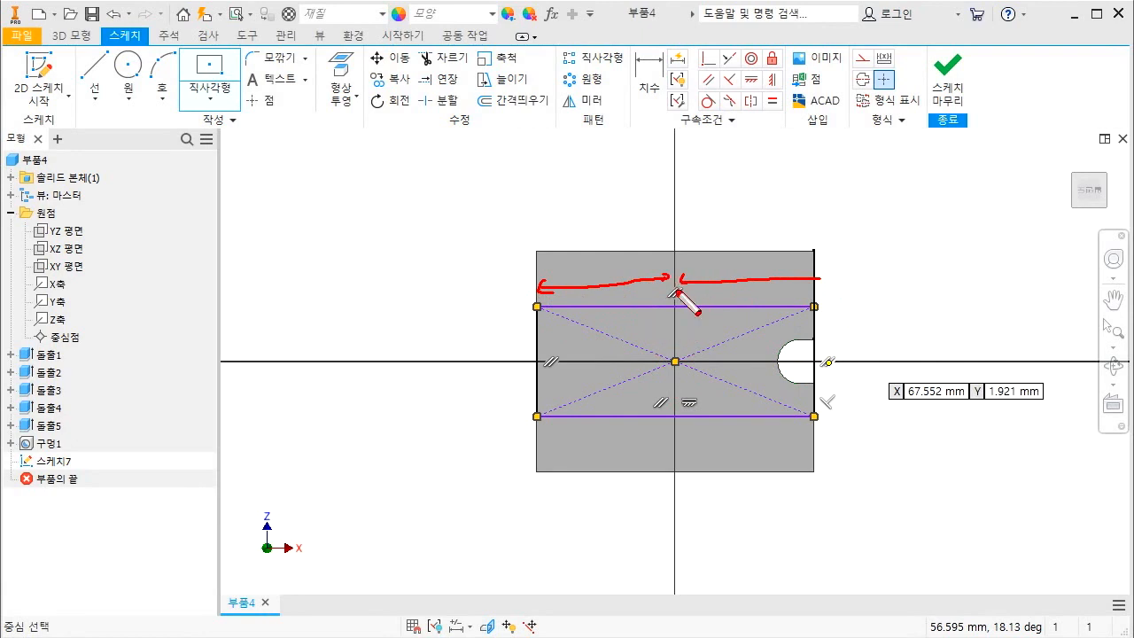
pyautogui.moveTo(619, 247); pyautogui.dragTo(616, 259)
pyautogui.moveTo(747, 248)
pyautogui.mouseDown()
pyautogui.moveTo(751, 257)
pyautogui.moveTo(643, 258)
pyautogui.mouseUp()
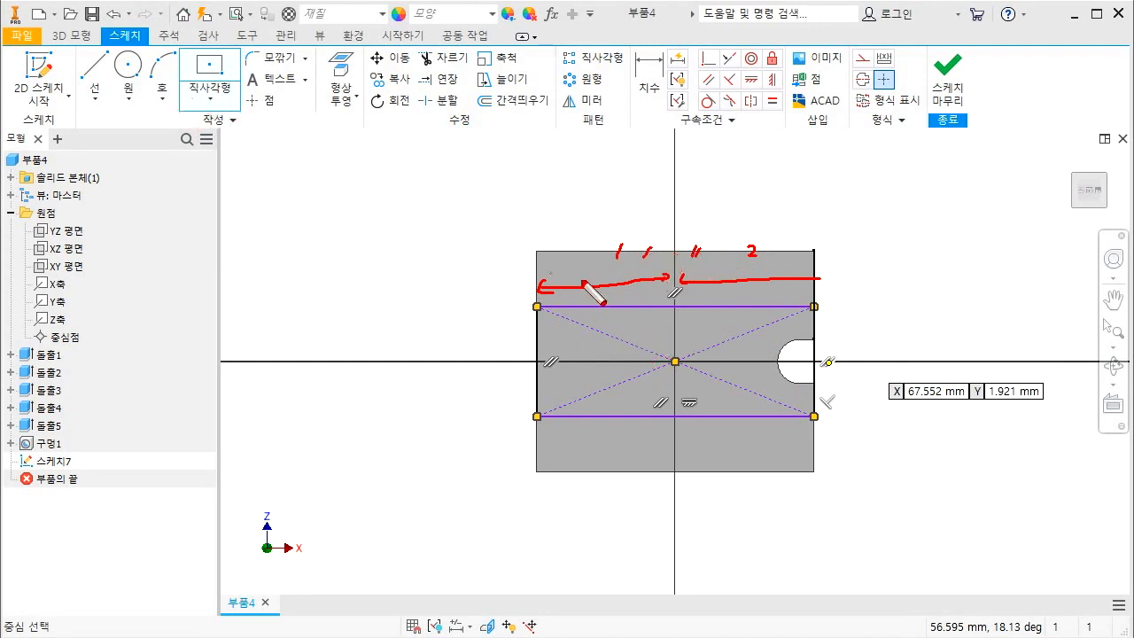
pyautogui.press('Escape')
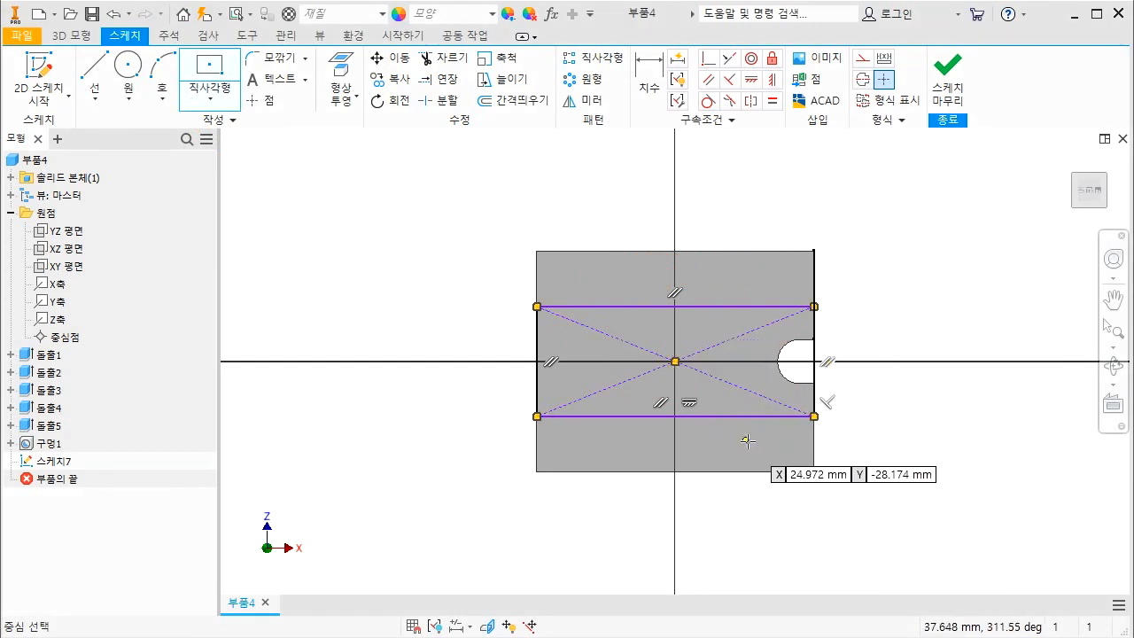
# - Dimension the rectangle's width as 14 mm
pyautogui.press('d')
pyautogui.click(736, 306)
pyautogui.click(843, 349)
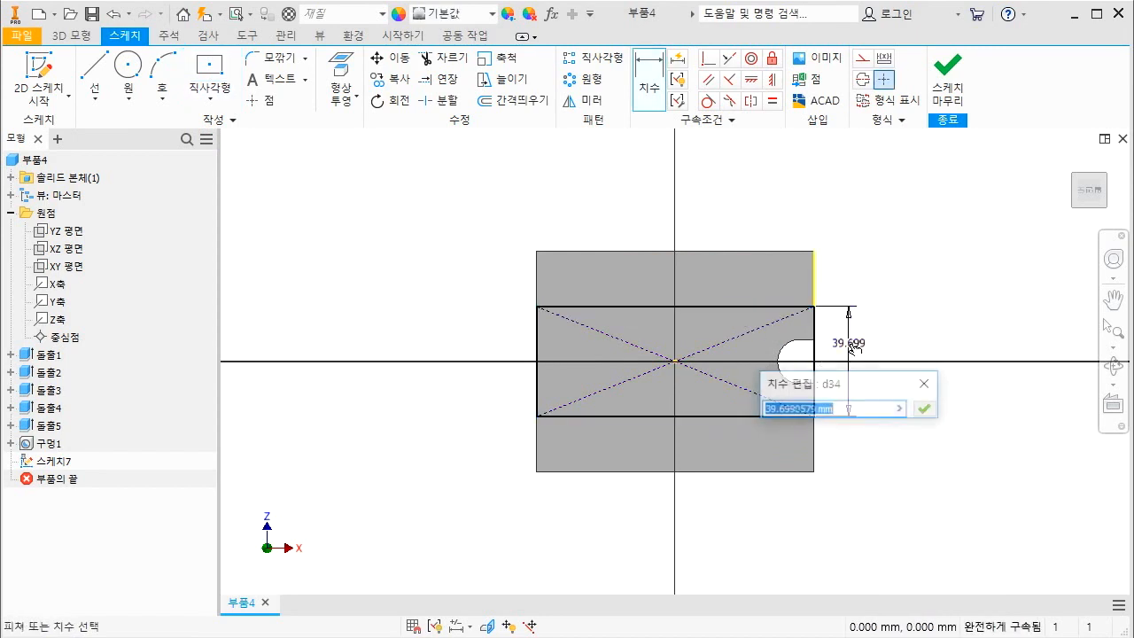
pyautogui.write('14')
pyautogui.press('Return')
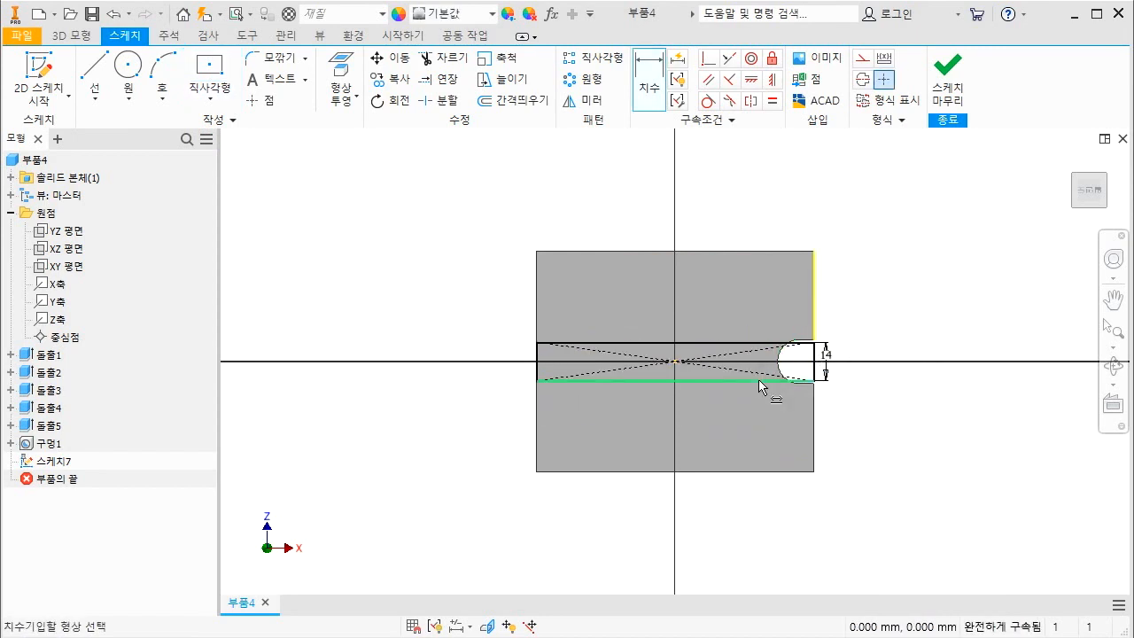
# - Extrude the rectangle as a cut 3 mm deep into the base plate's underside and return to the home view
pyautogui.press('e')
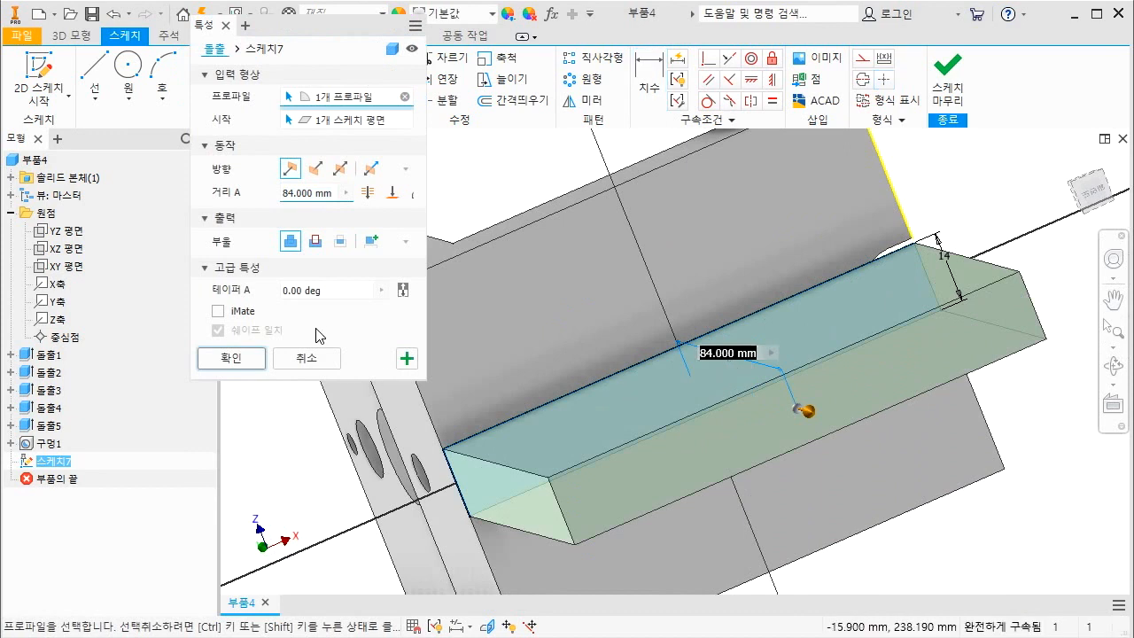
pyautogui.click(315, 241)
pyautogui.moveTo(316, 192); pyautogui.dragTo(207, 198)
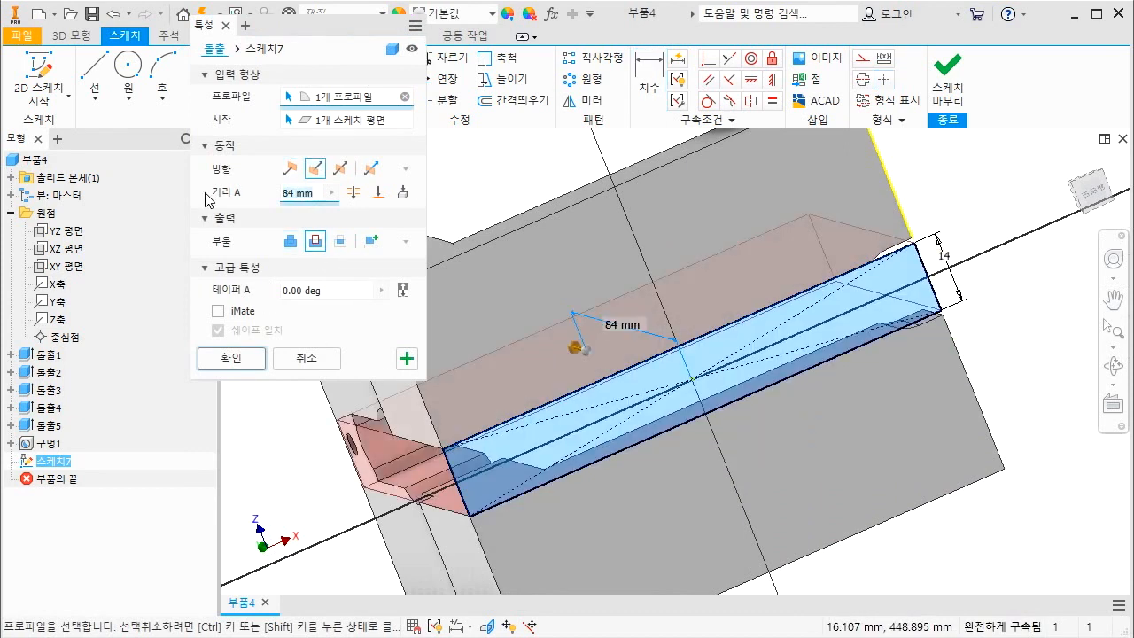
pyautogui.write('3')
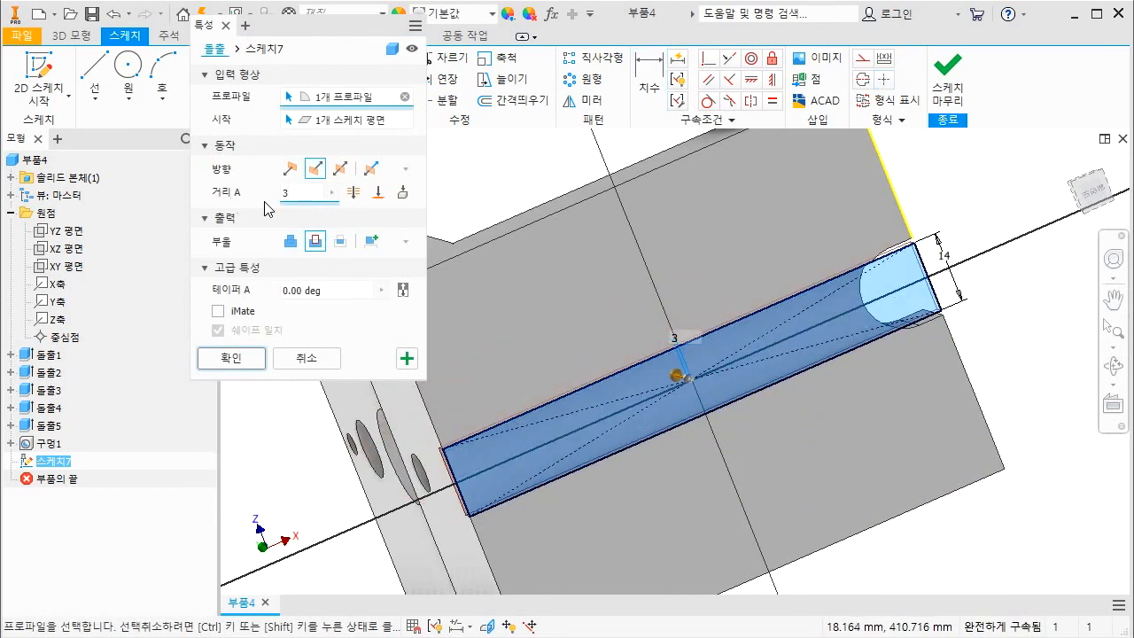
pyautogui.click(231, 358)
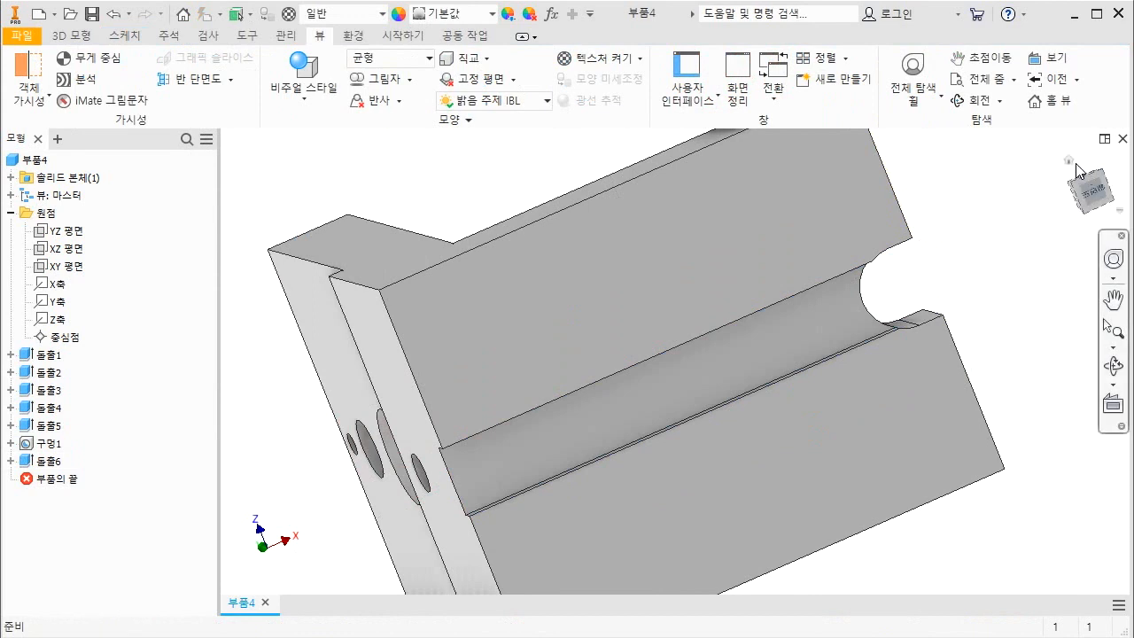
pyautogui.click(1072, 167)
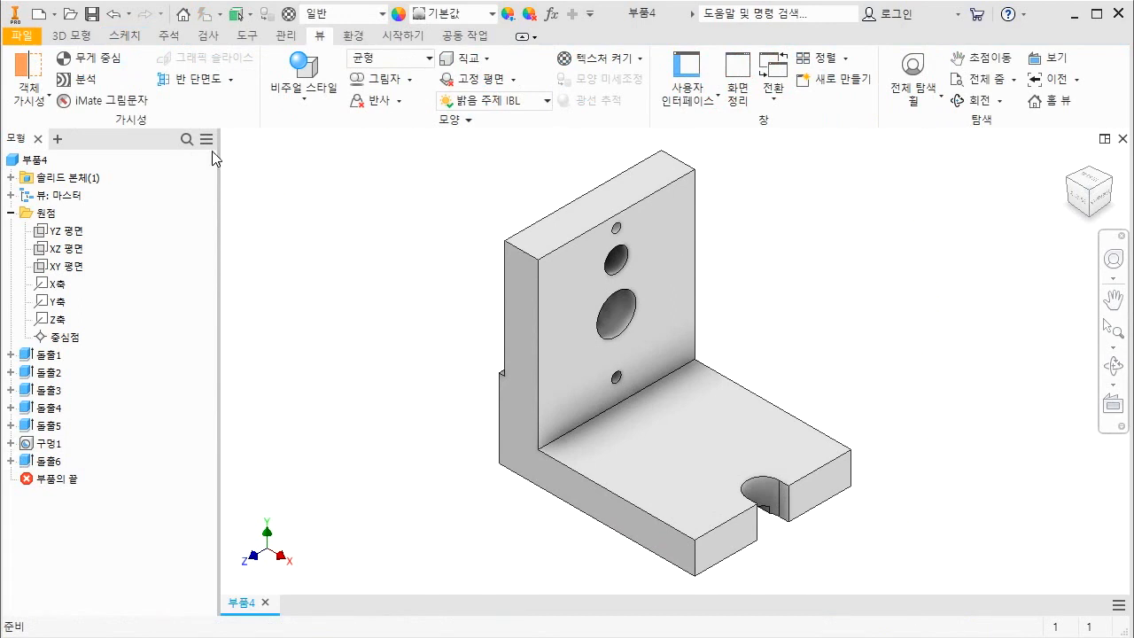
# - Chamfer the two upper corner edges of the wall and the two front vertical edges of the base plate by 3 mm
pyautogui.click(61, 37)
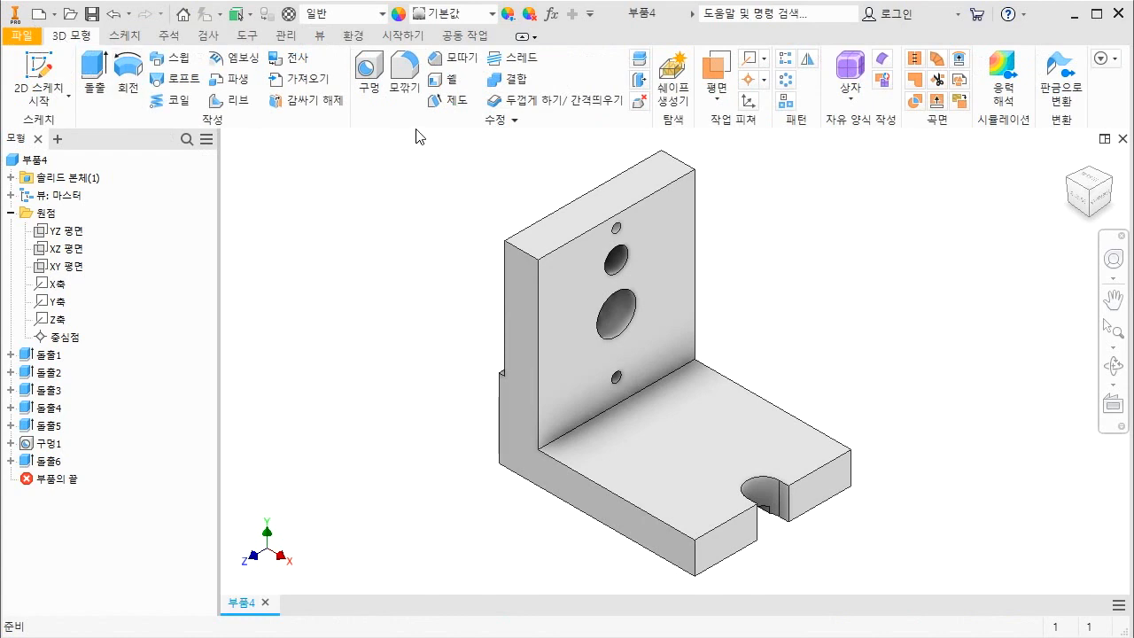
pyautogui.click(450, 59)
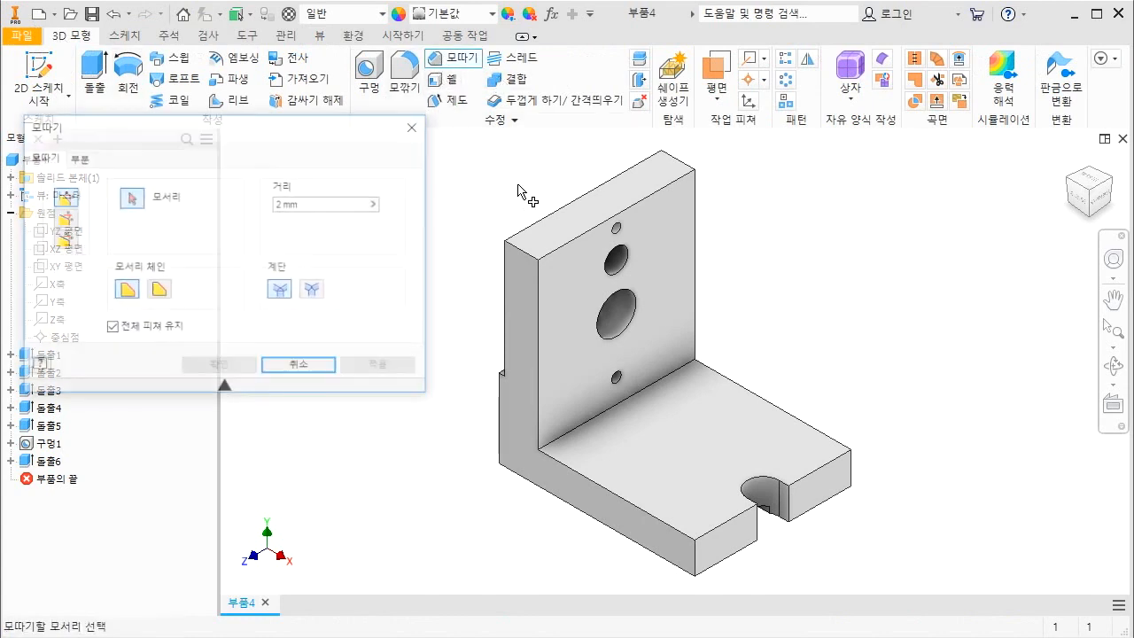
pyautogui.click(518, 254)
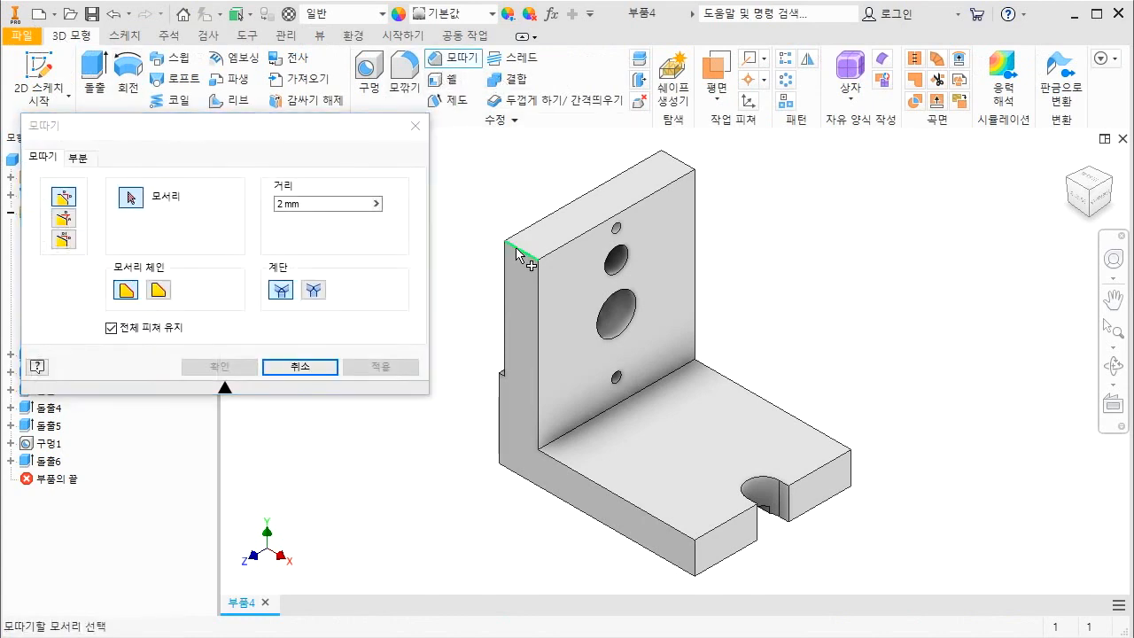
pyautogui.click(681, 159)
pyautogui.click(698, 567)
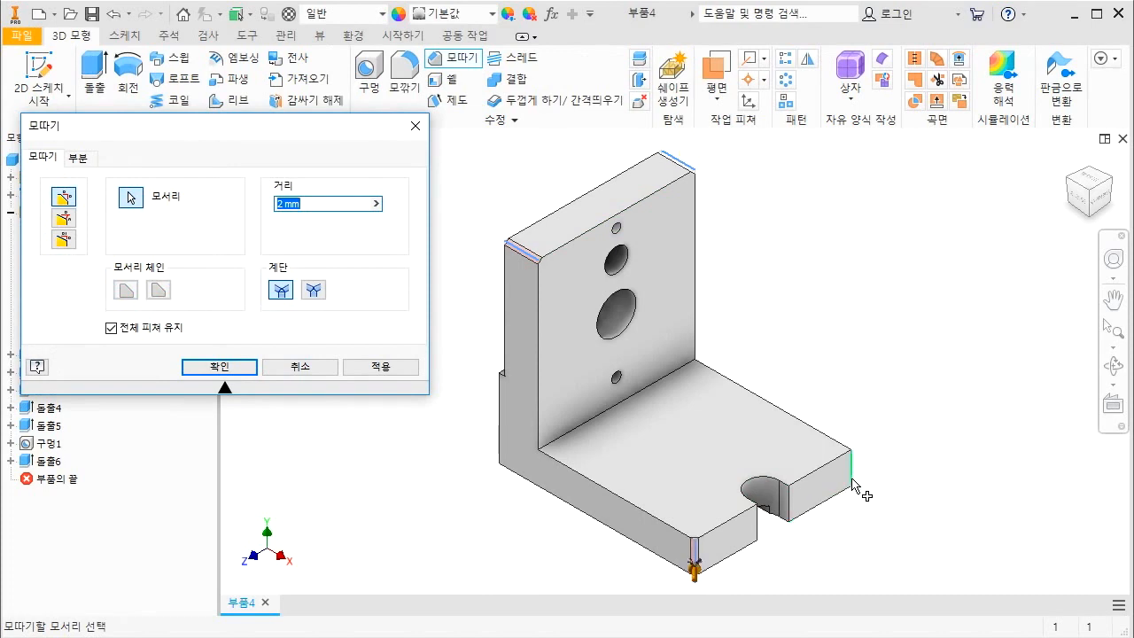
pyautogui.click(849, 474)
pyautogui.click(317, 204)
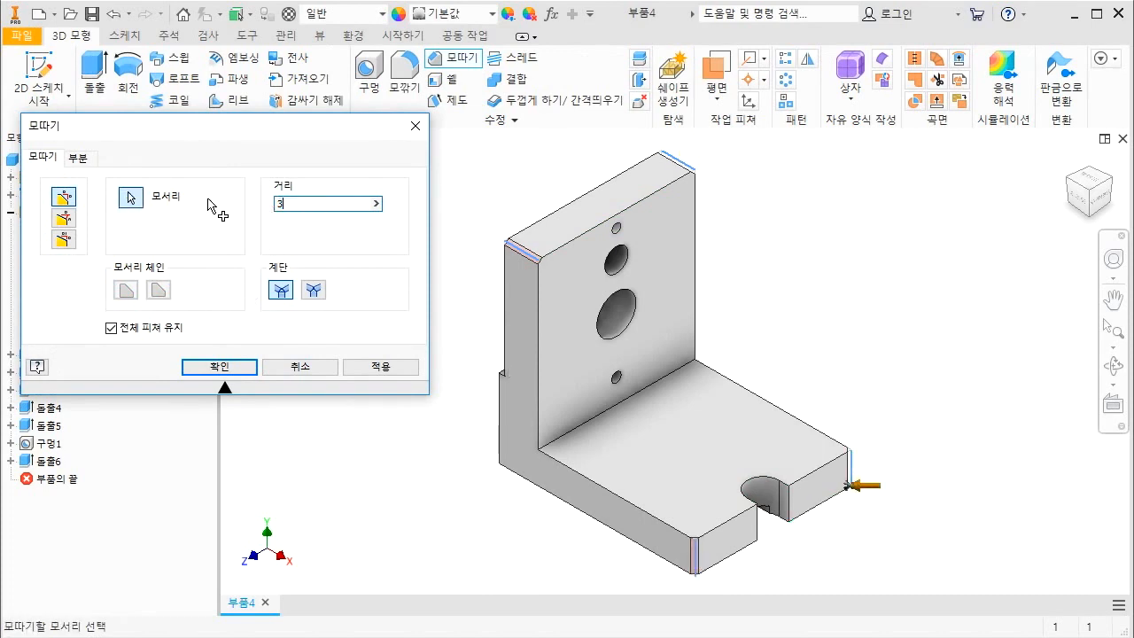
pyautogui.press('Return')
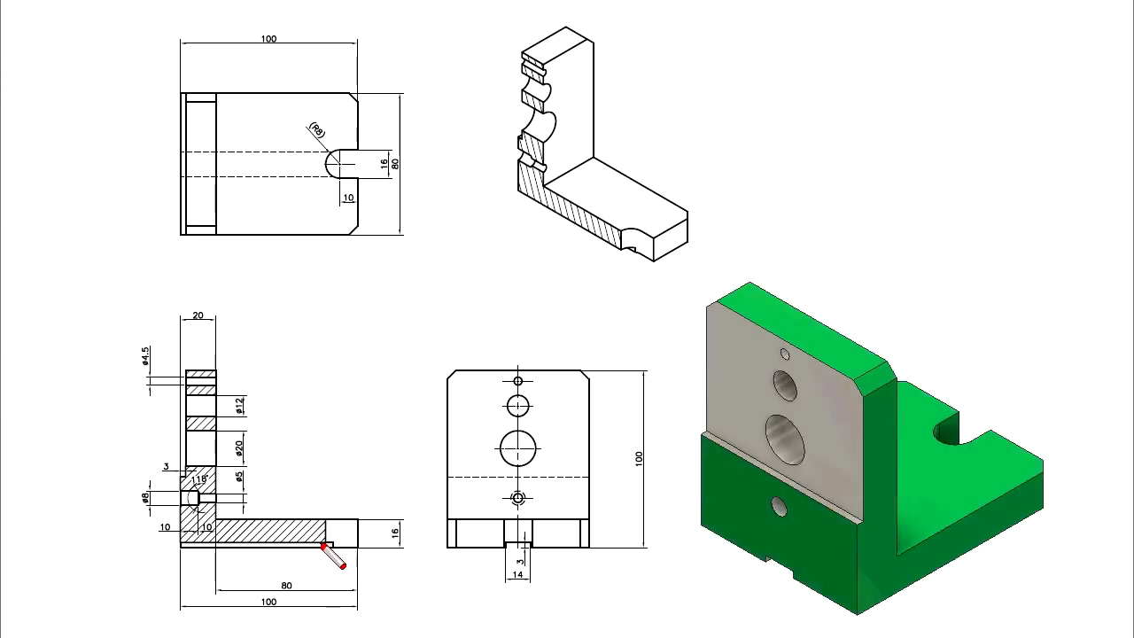
# - Examine the hatched base plate and the stepped outline where slot and groove meet in the drawing's section view
pyautogui.moveTo(199, 510); pyautogui.dragTo(181, 522)
pyautogui.moveTo(233, 512)
pyautogui.mouseDown()
pyautogui.moveTo(199, 536)
pyautogui.moveTo(239, 537)
pyautogui.mouseUp()
pyautogui.moveTo(299, 525)
pyautogui.mouseDown()
pyautogui.moveTo(286, 537)
pyautogui.moveTo(325, 533)
pyautogui.moveTo(334, 550)
pyautogui.moveTo(324, 522)
pyautogui.mouseUp()
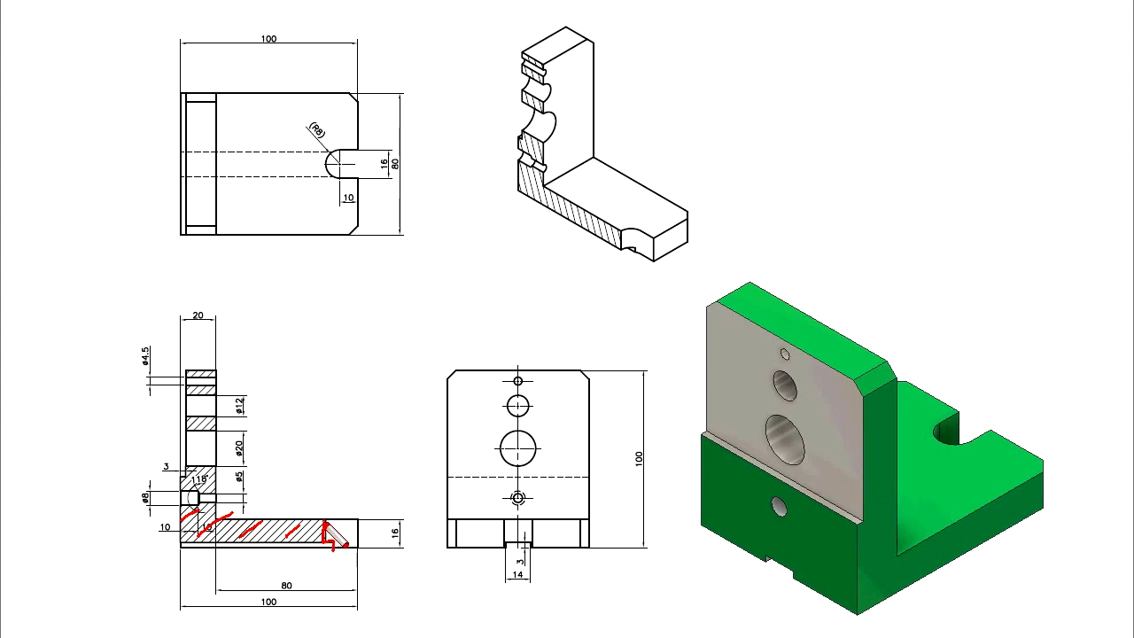
pyautogui.moveTo(379, 419); pyautogui.dragTo(388, 431)
pyautogui.press('Escape')
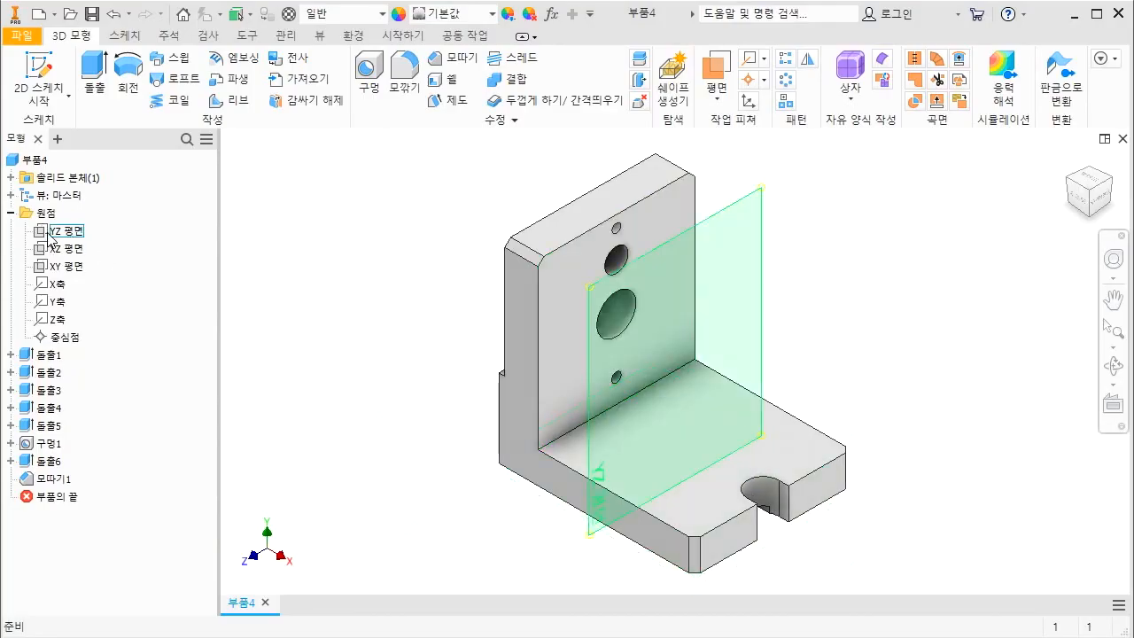
# - Cut the model with a half section view on the XY plane and look straight at the slotted end of the base
pyautogui.click(55, 267)
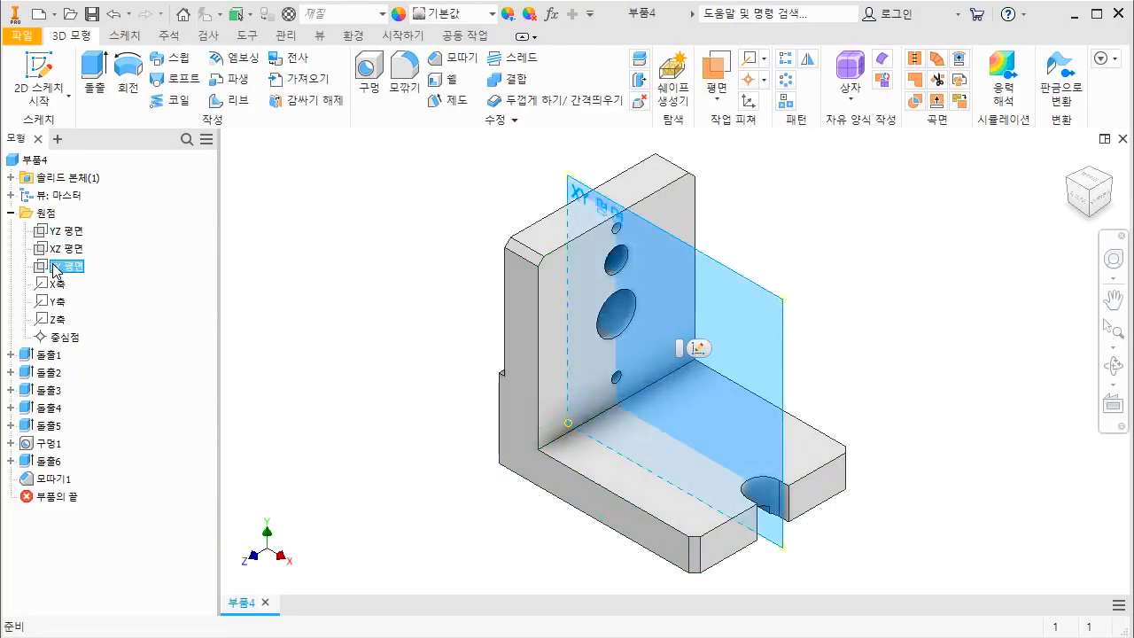
pyautogui.click(319, 36)
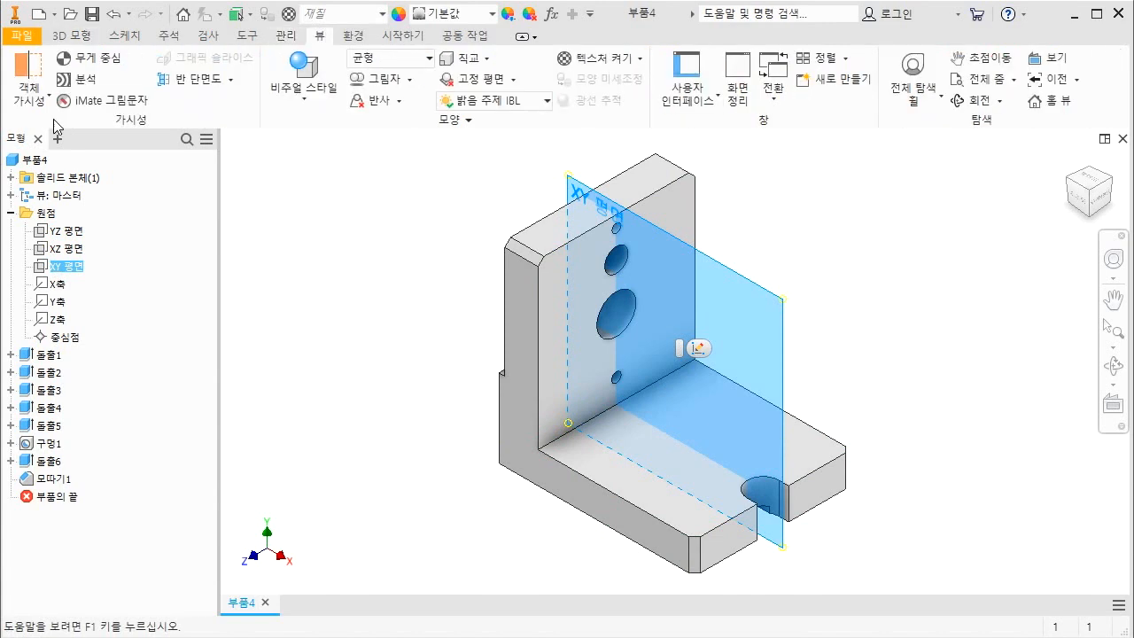
pyautogui.click(178, 79)
pyautogui.click(1079, 201)
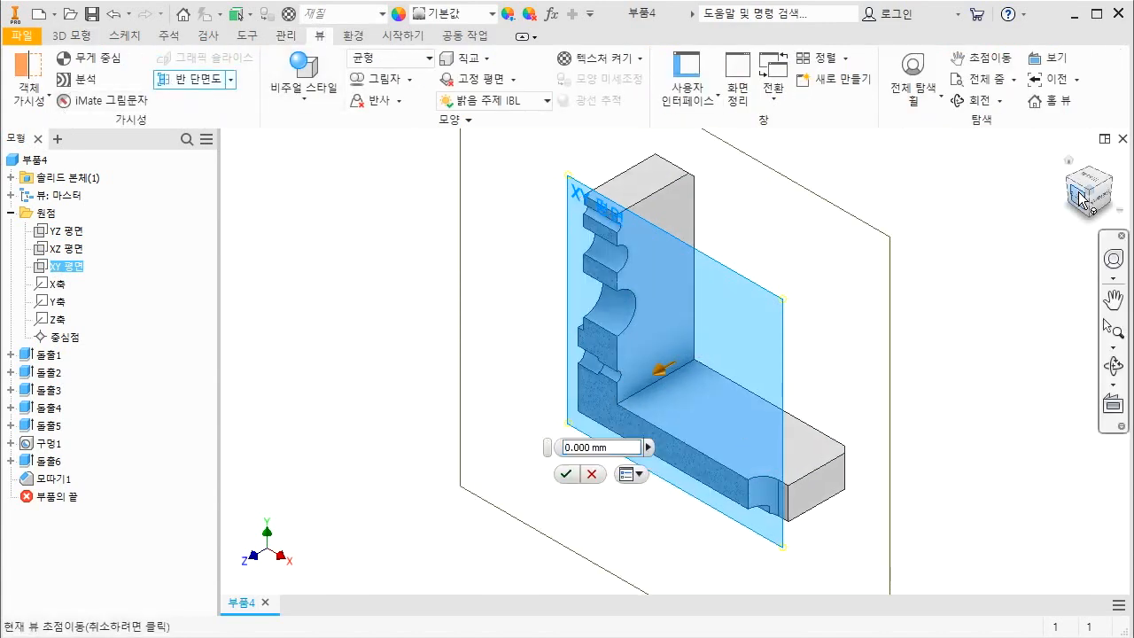
pyautogui.scroll(5, 748, 427)
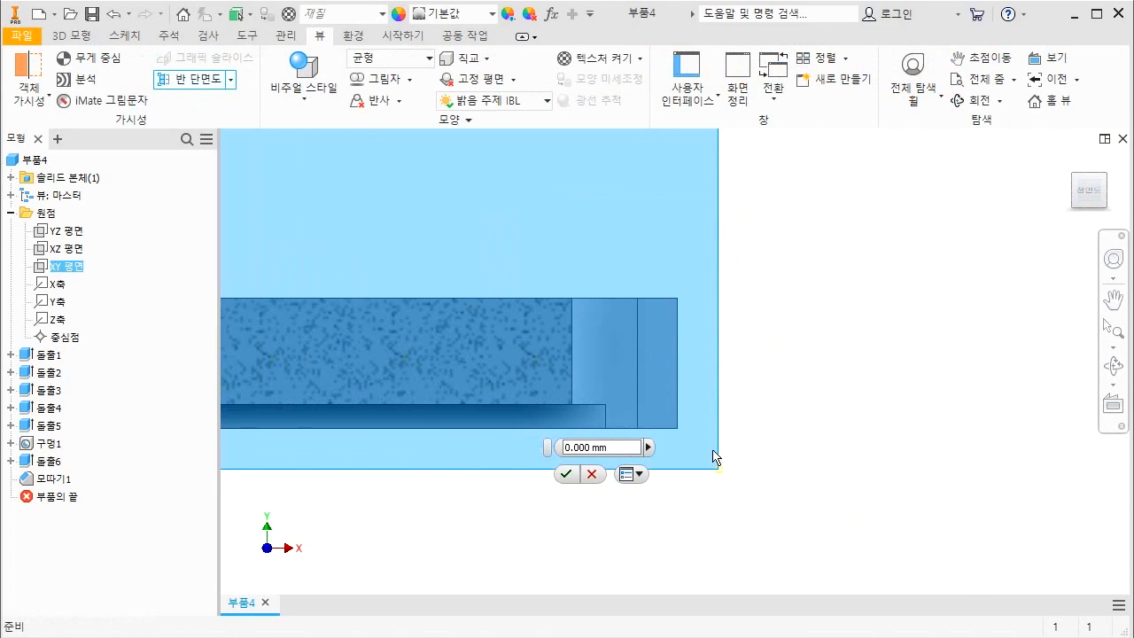
# - Examine the groove's end line and the slot's edge in the section and how the slot's arc produces them
pyautogui.moveTo(531, 404)
pyautogui.mouseDown()
pyautogui.moveTo(588, 405)
pyautogui.moveTo(606, 427)
pyautogui.mouseUp()
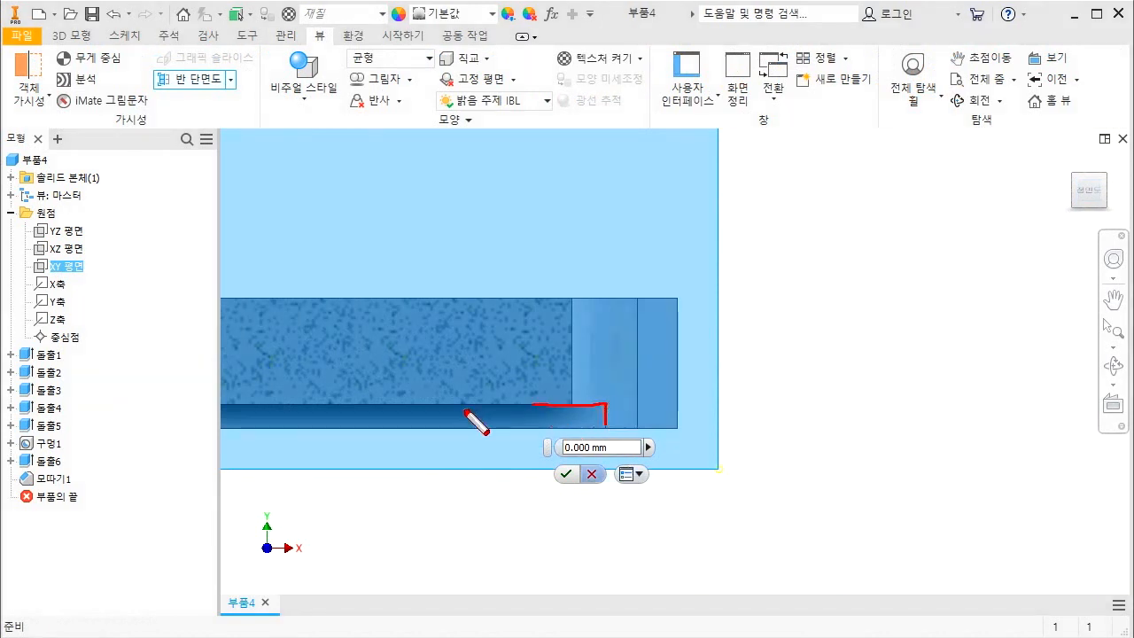
pyautogui.moveTo(439, 429); pyautogui.dragTo(473, 408)
pyautogui.moveTo(460, 430); pyautogui.dragTo(519, 408)
pyautogui.moveTo(530, 418)
pyautogui.mouseDown()
pyautogui.moveTo(541, 406)
pyautogui.moveTo(580, 408)
pyautogui.mouseUp()
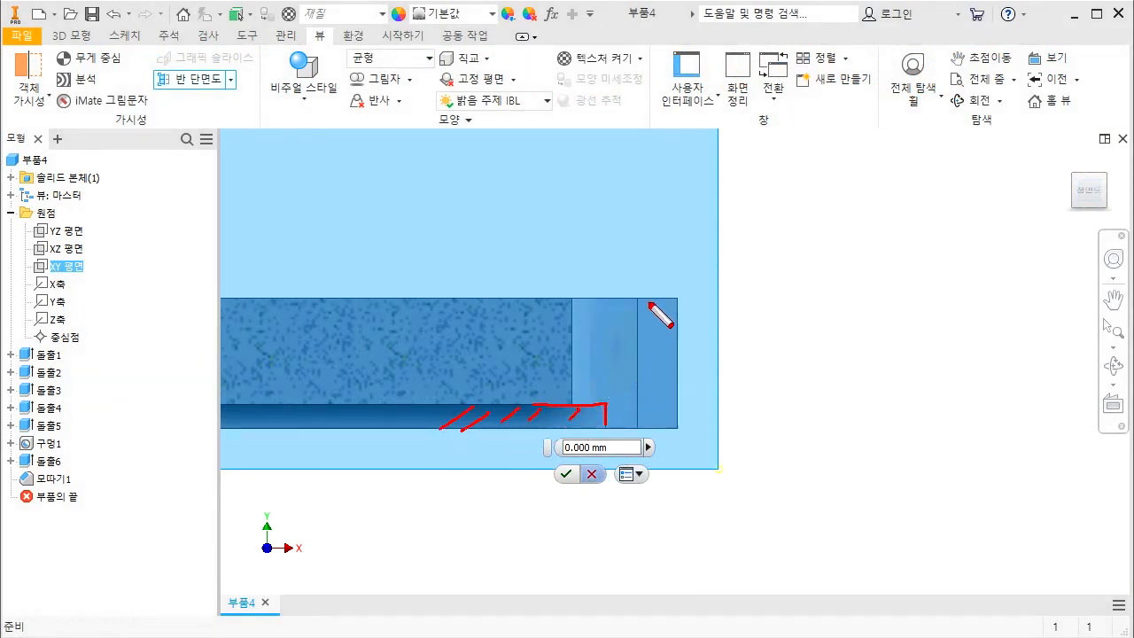
pyautogui.moveTo(675, 300)
pyautogui.mouseDown()
pyautogui.moveTo(577, 299)
pyautogui.moveTo(568, 404)
pyautogui.mouseUp()
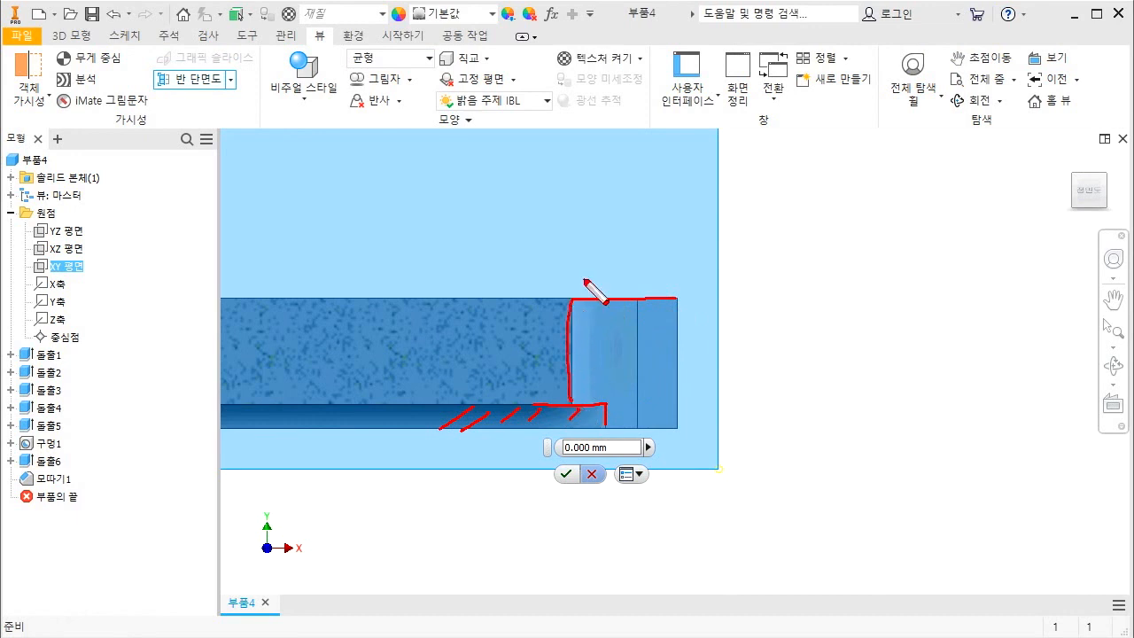
pyautogui.moveTo(676, 185)
pyautogui.mouseDown()
pyautogui.moveTo(622, 187)
pyautogui.moveTo(577, 247)
pyautogui.moveTo(717, 250)
pyautogui.mouseUp()
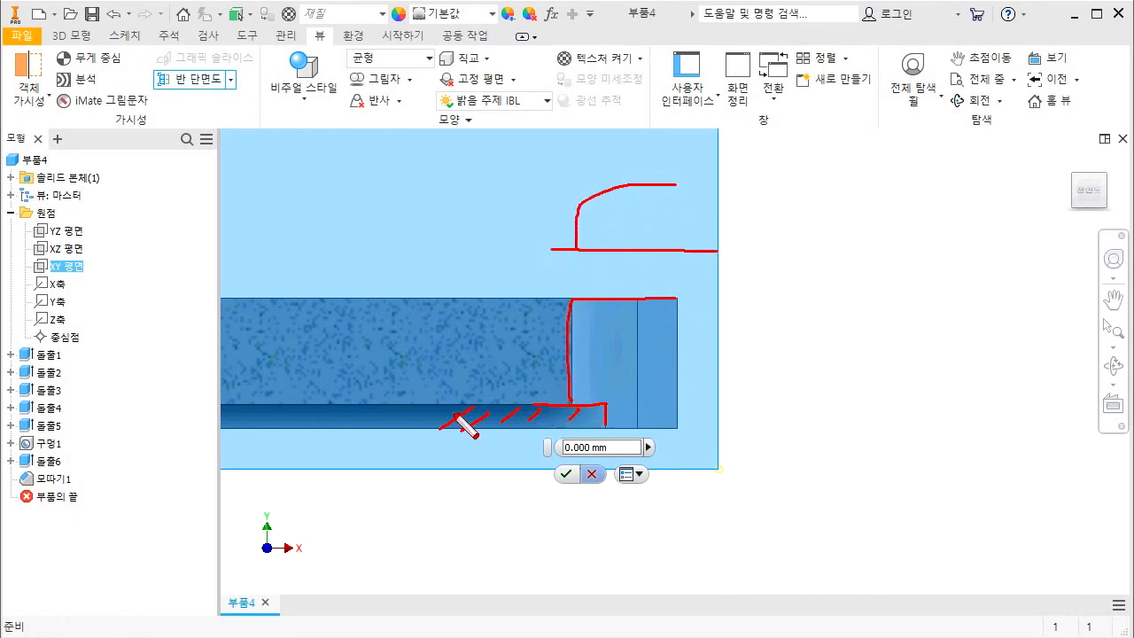
pyautogui.moveTo(455, 416); pyautogui.dragTo(776, 426)
pyautogui.press('Escape')
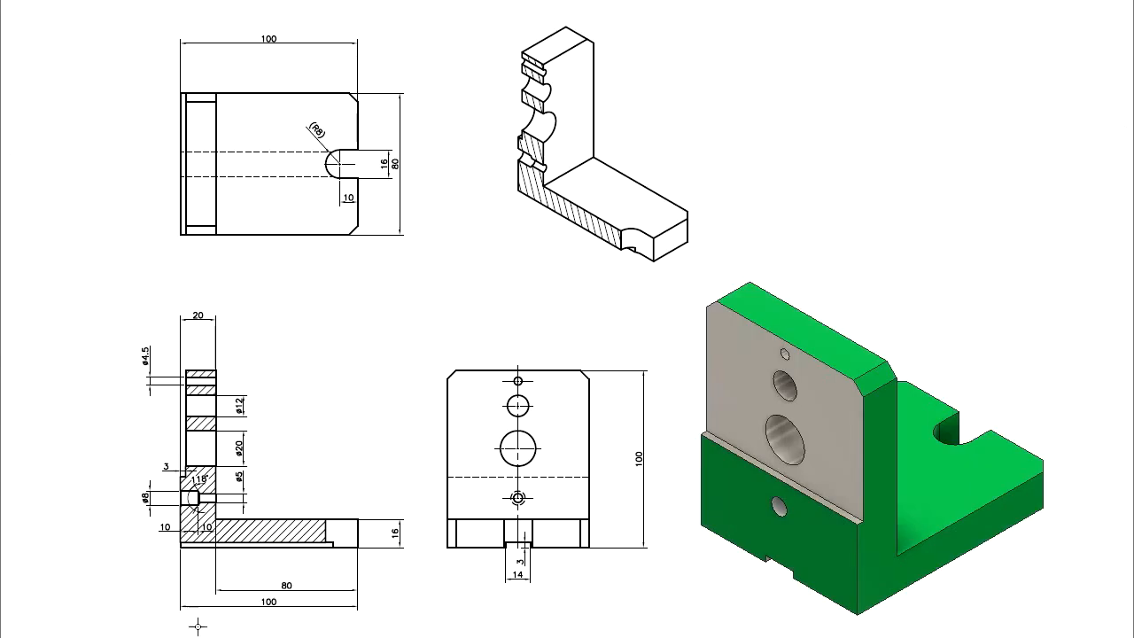
# - Examine the slot and groove junction in the drawing's section view, and return the unsectioned model to the home view
pyautogui.moveTo(274, 577)
pyautogui.mouseDown()
pyautogui.moveTo(355, 553)
pyautogui.moveTo(339, 544)
pyautogui.mouseUp()
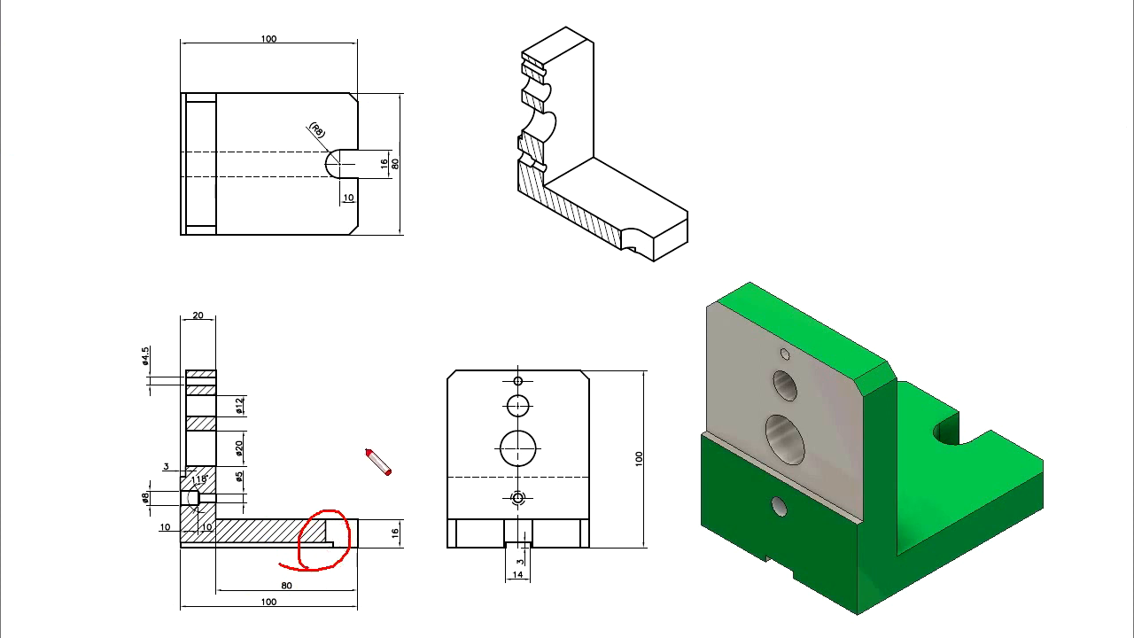
pyautogui.moveTo(367, 450); pyautogui.dragTo(363, 471)
pyautogui.click(363, 479)
pyautogui.moveTo(356, 150)
pyautogui.mouseDown()
pyautogui.moveTo(328, 159)
pyautogui.moveTo(334, 178)
pyautogui.moveTo(356, 177)
pyautogui.mouseUp()
pyautogui.moveTo(324, 547)
pyautogui.mouseDown()
pyautogui.moveTo(347, 542)
pyautogui.moveTo(323, 560)
pyautogui.mouseUp()
pyautogui.press('Escape')
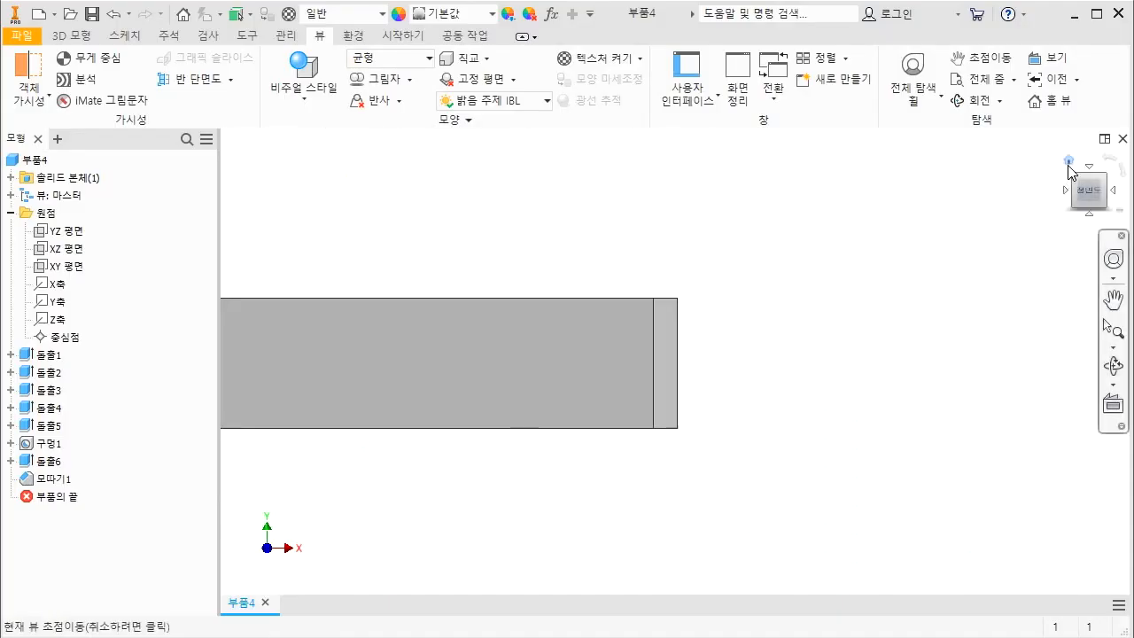
pyautogui.click(1068, 162)
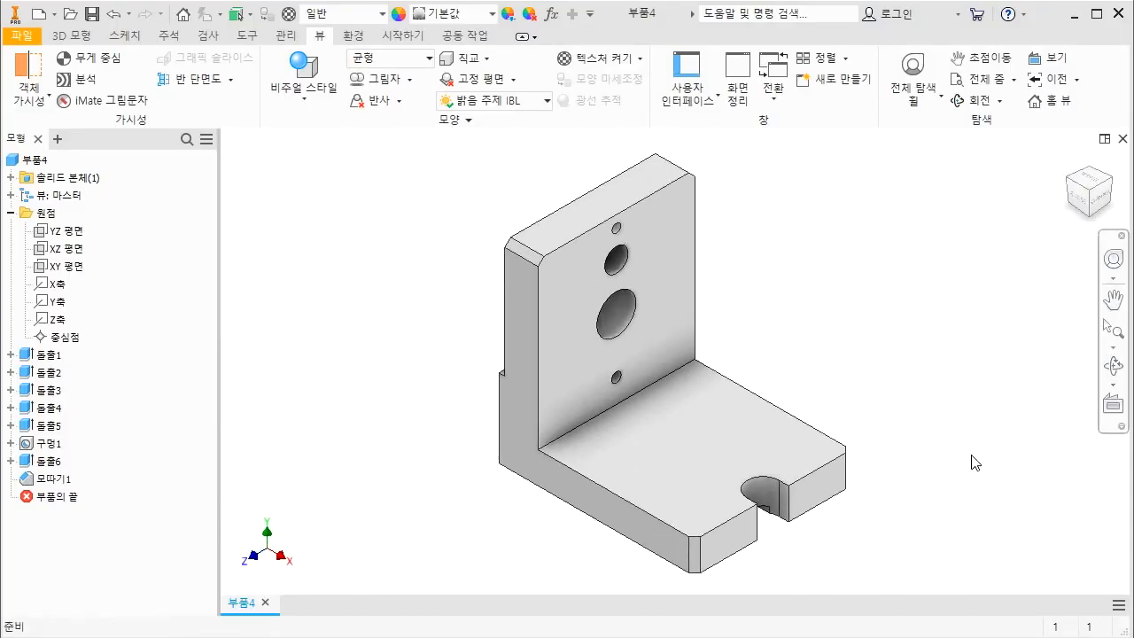